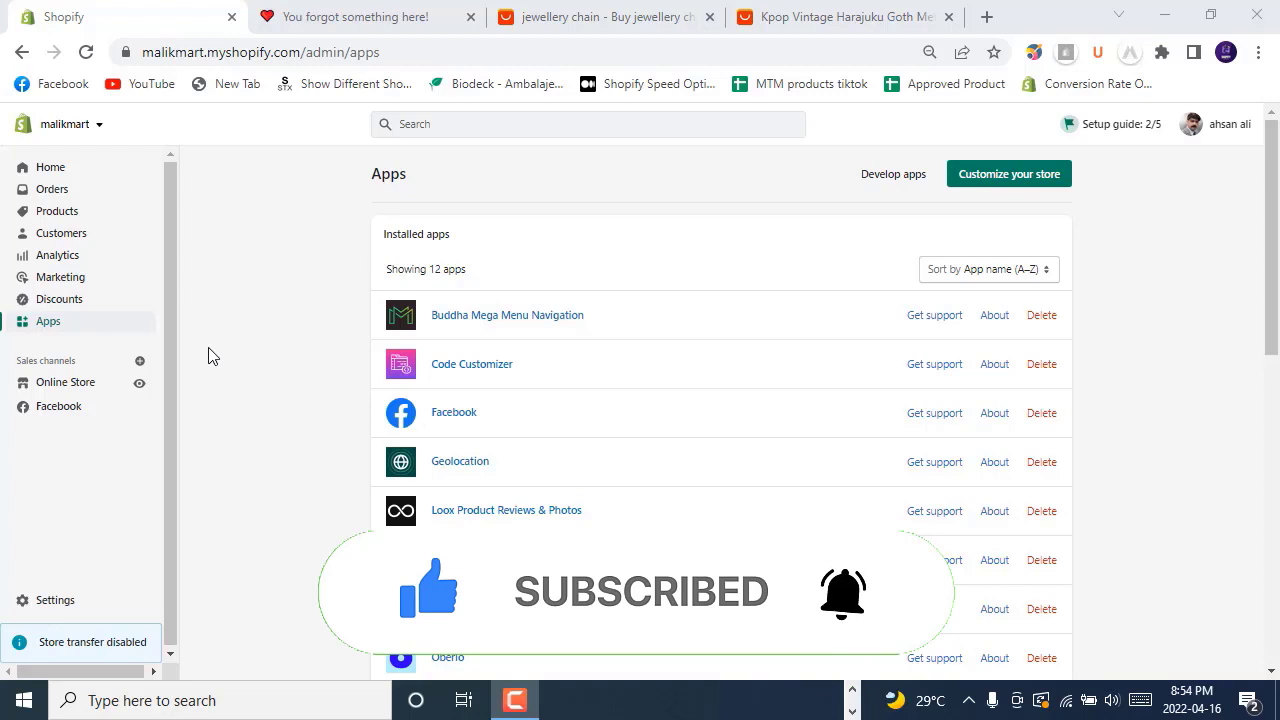
Step: Open the online store's Themes page and close the three other open browser tabs
{"action": "left_click", "coordinate": [66, 388]}
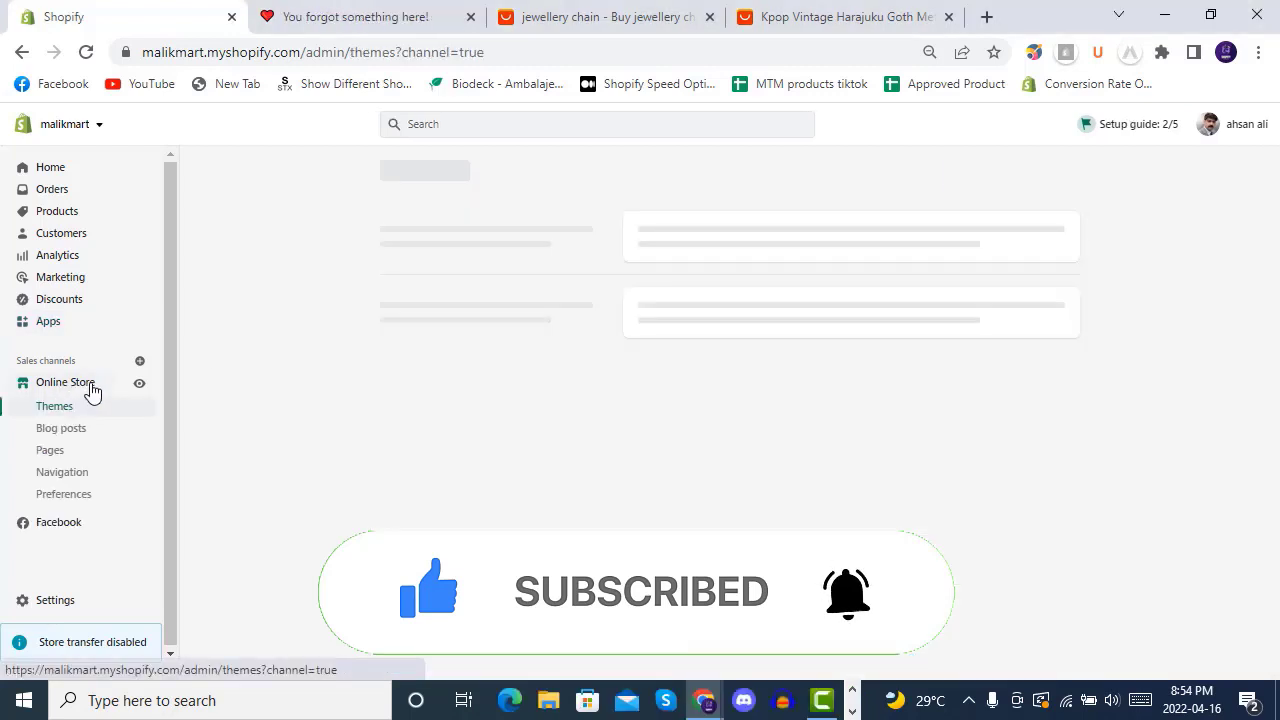
{"action": "left_click", "coordinate": [470, 17]}
{"action": "left_click", "coordinate": [470, 17]}
{"action": "left_click", "coordinate": [470, 17]}
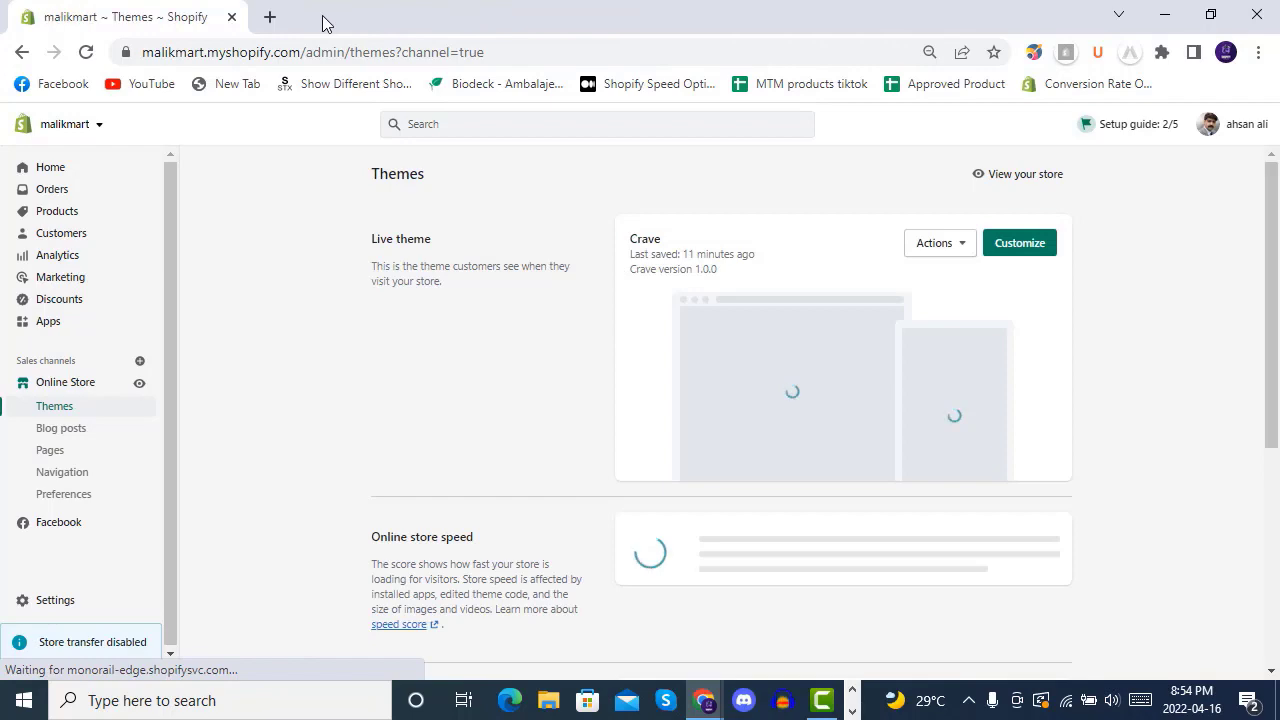
Step: Search Google for "google search console" in a new browser tab and open the Google Search Console result
{"action": "left_click", "coordinate": [270, 17]}
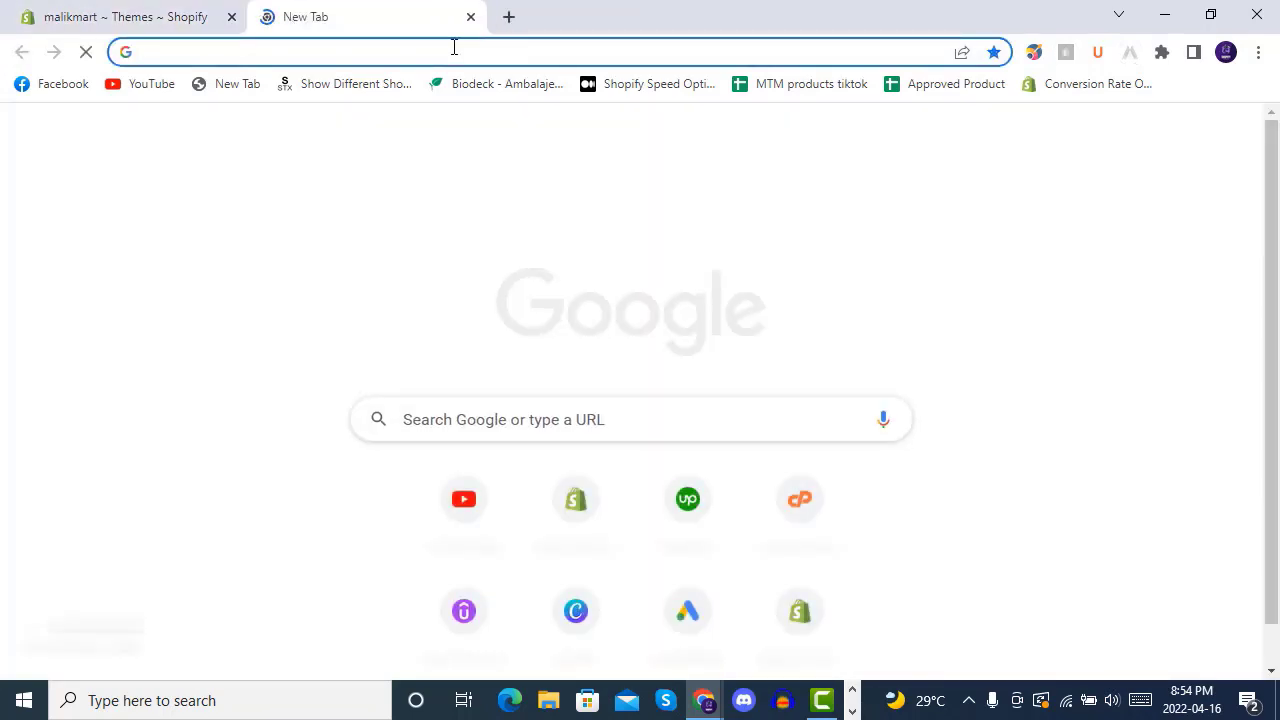
{"action": "type", "text": "google sear"}
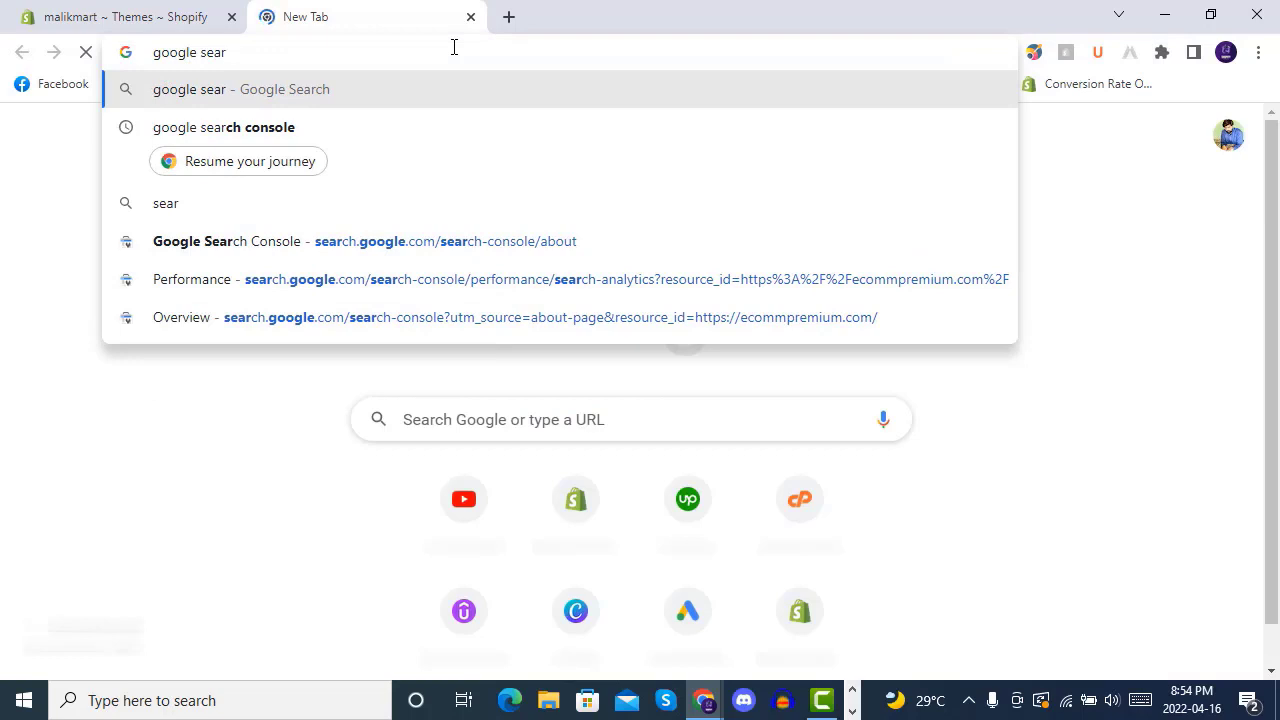
{"action": "type", "text": "ch console"}
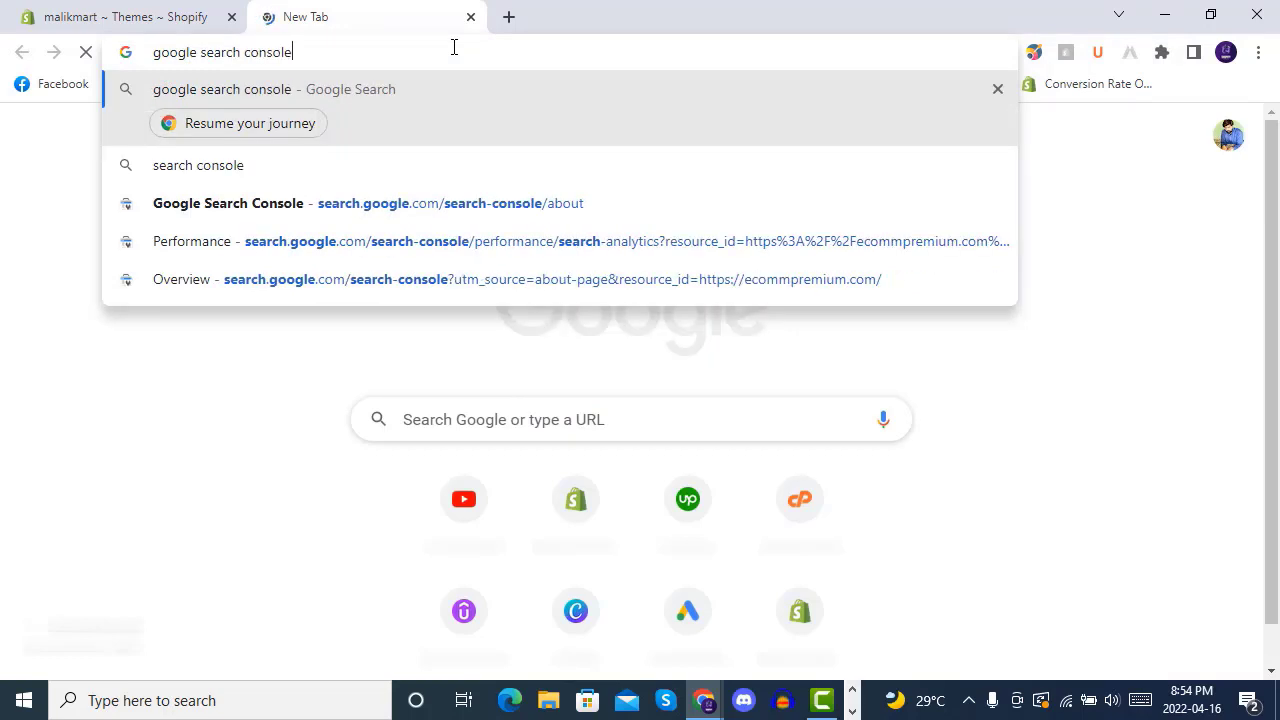
{"action": "key", "text": "Return"}
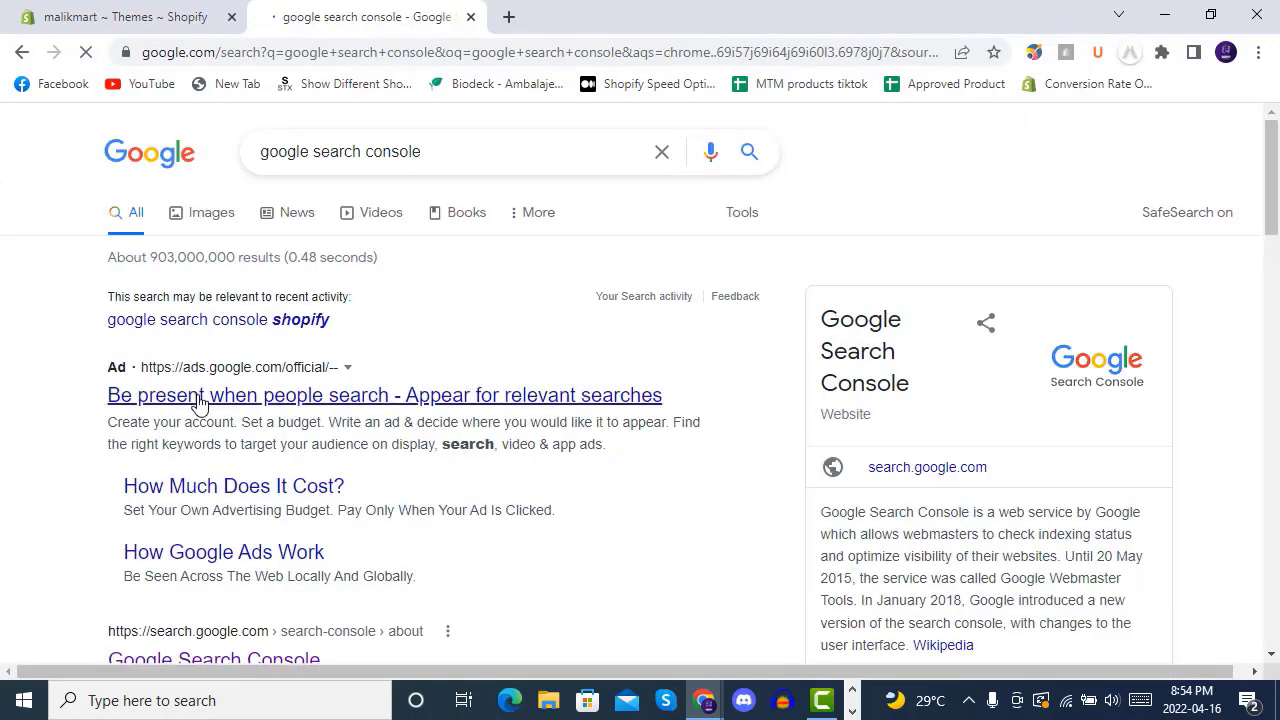
{"action": "scroll", "coordinate": [270, 430], "scroll_direction": "down", "scroll_amount": 3}
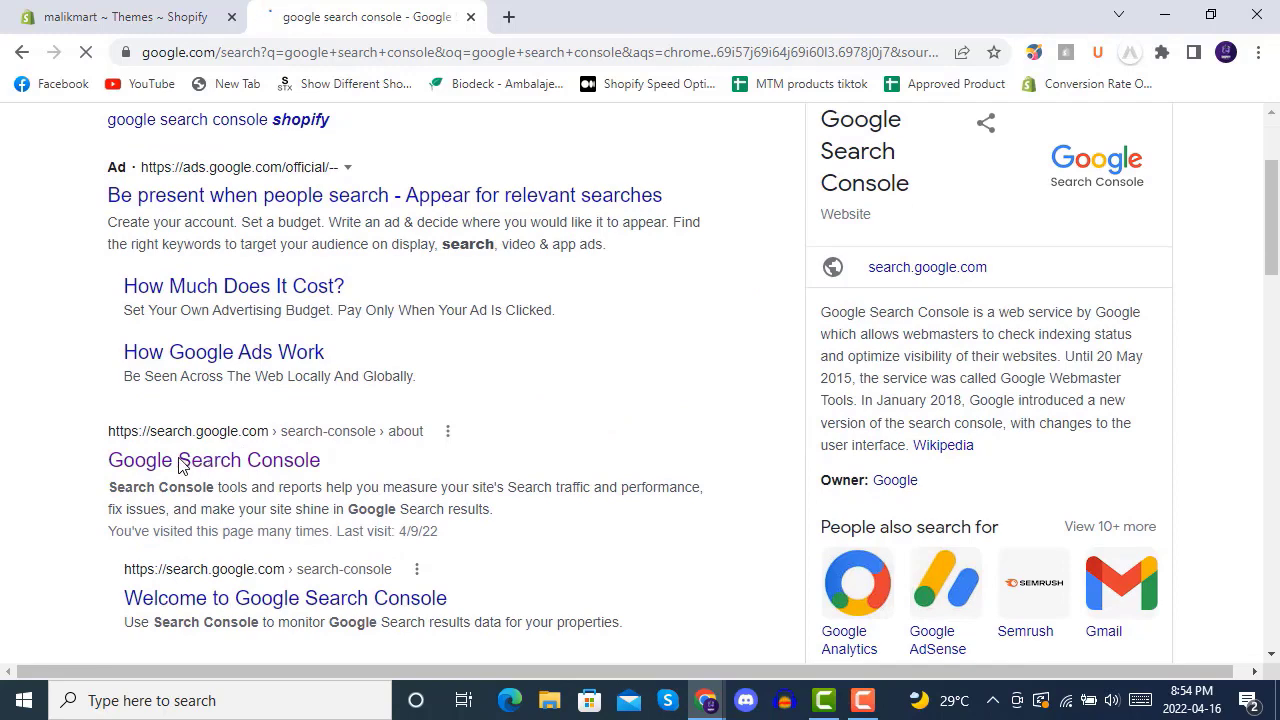
Step: Switch back to the Shopify admin and open the live Crave theme's code for editing
{"action": "left_click", "coordinate": [60, 16]}
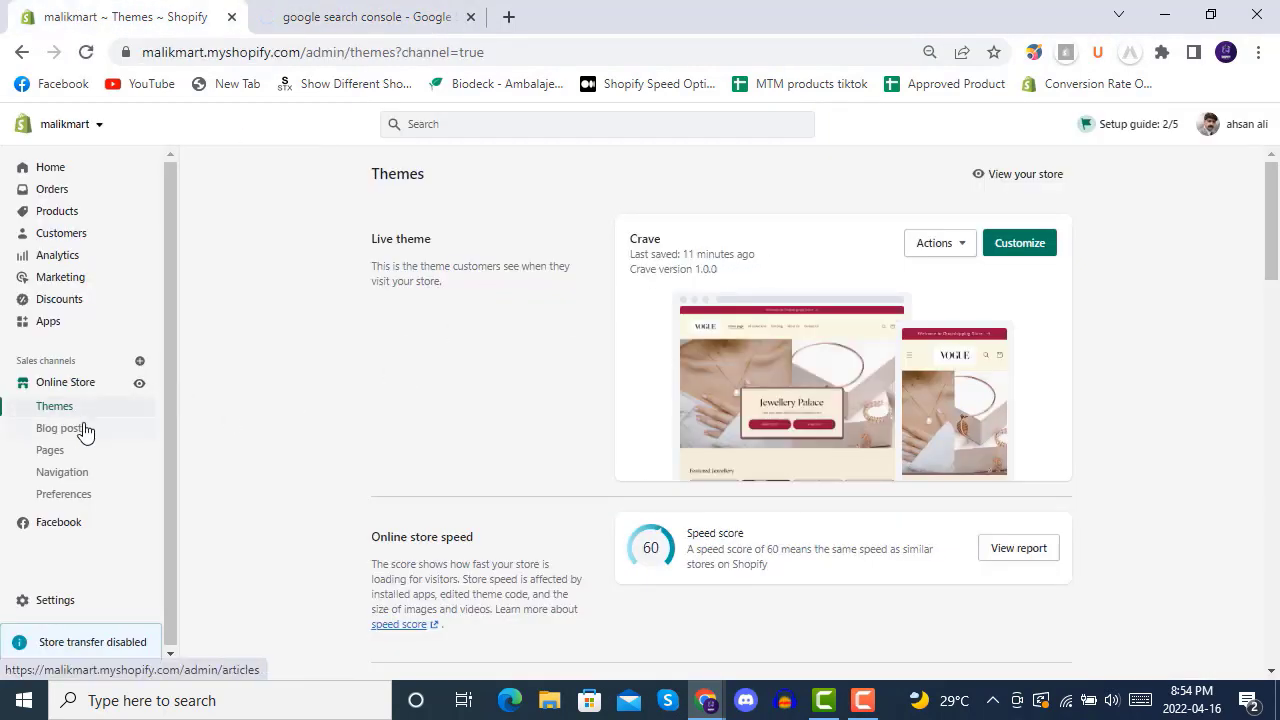
{"action": "left_click", "coordinate": [940, 243]}
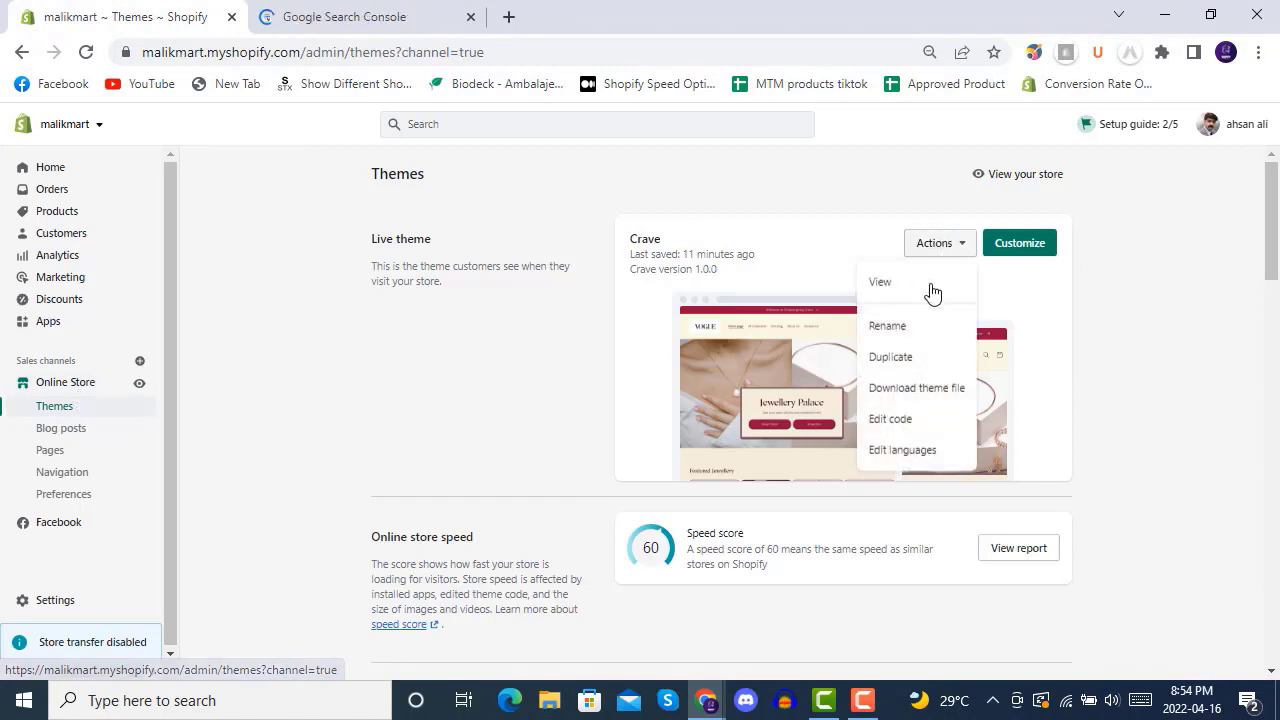
{"action": "left_click", "coordinate": [900, 420]}
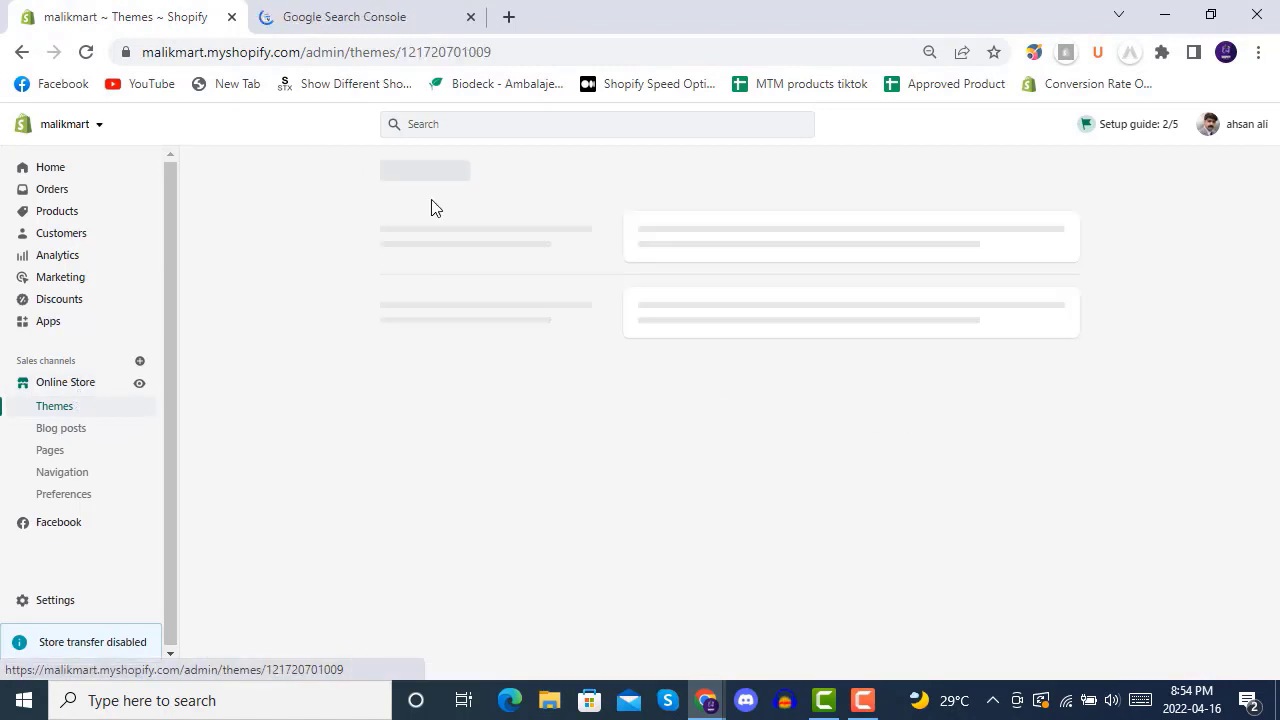
Step: Switch to Google Search Console, enter it from the landing page, and start adding a new property
{"action": "left_click", "coordinate": [366, 12]}
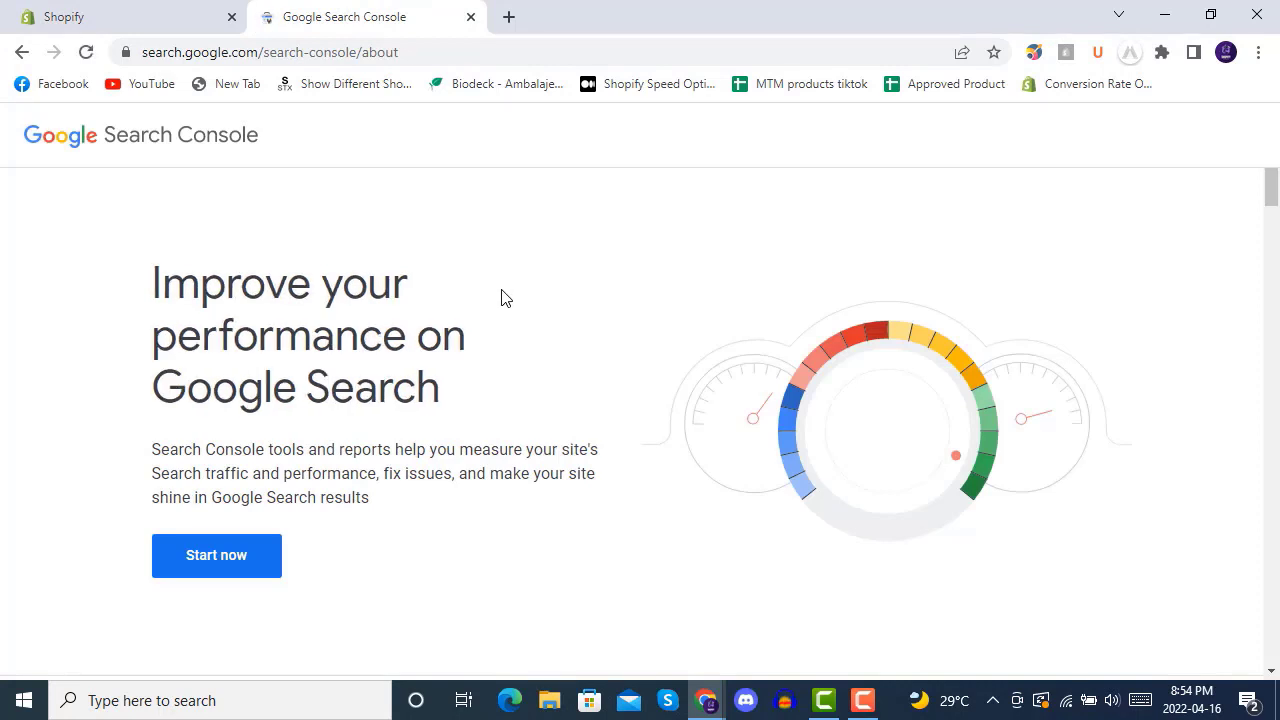
{"action": "left_click", "coordinate": [247, 582]}
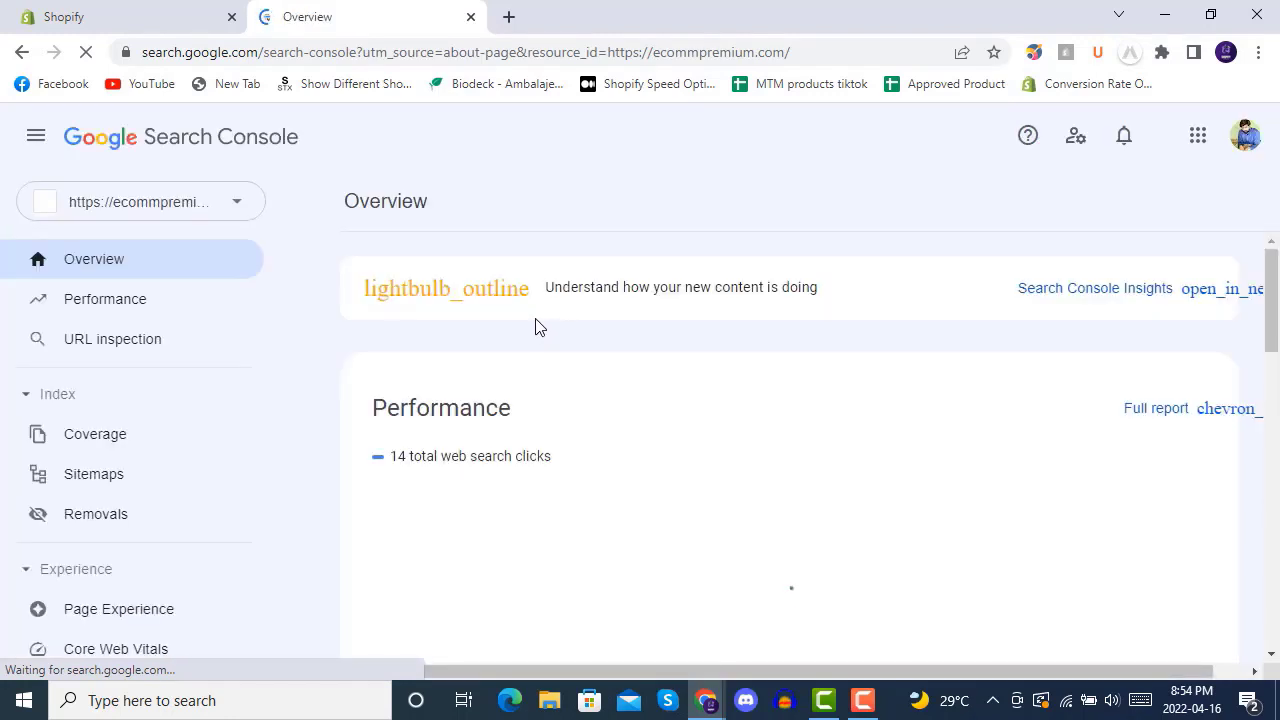
{"action": "left_click", "coordinate": [242, 204]}
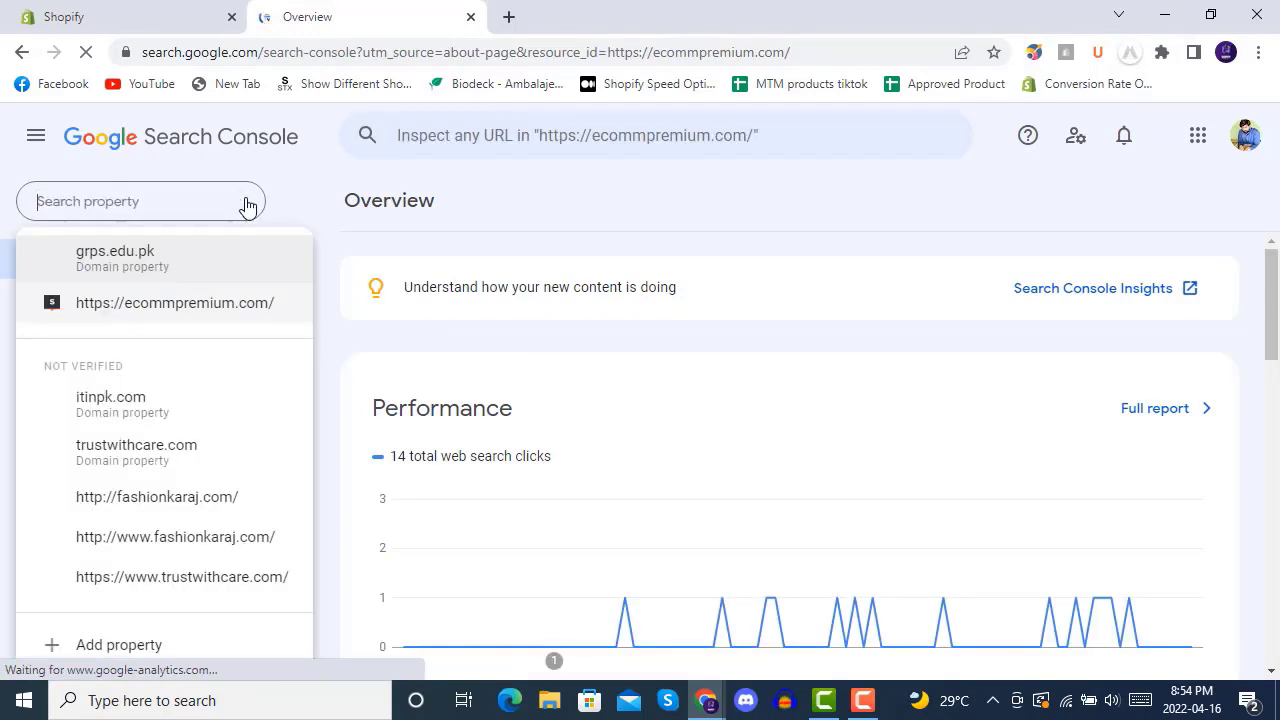
{"action": "left_click", "coordinate": [140, 647]}
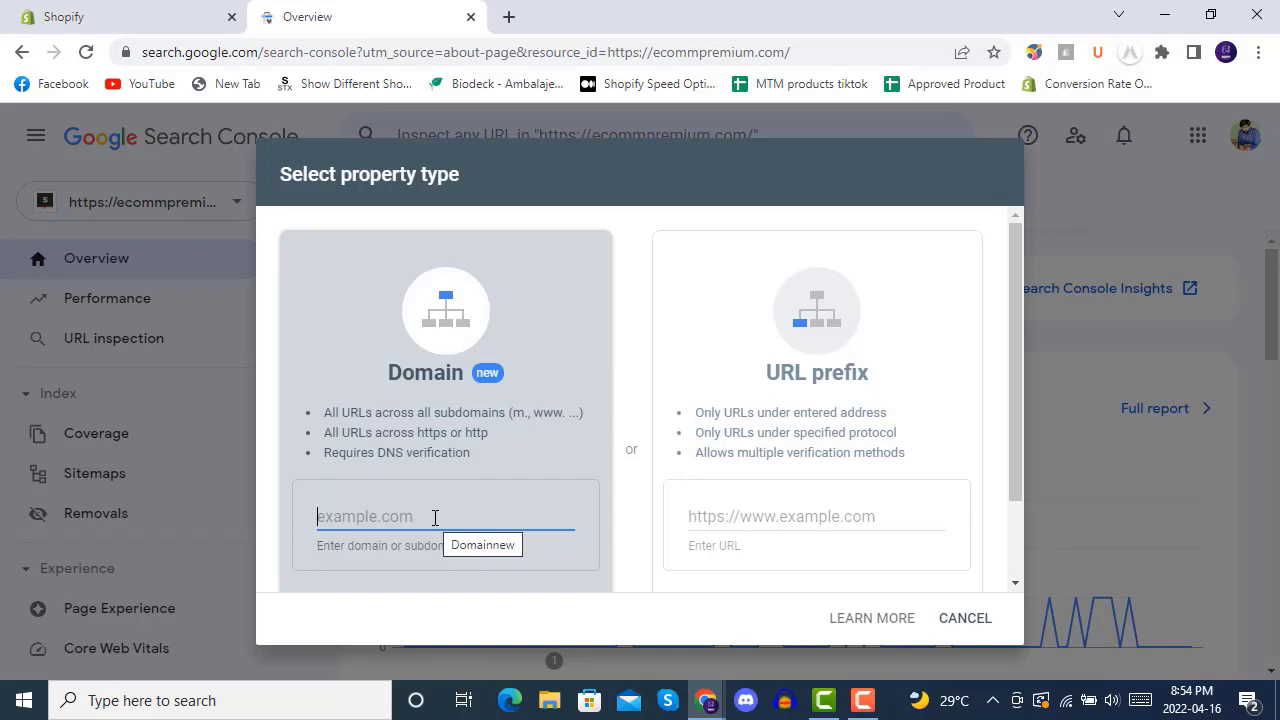
Step: View the live storefront from the Shopify admin, copy its web address, and return to the Search Console property dialog
{"action": "left_click", "coordinate": [205, 14]}
{"action": "left_click", "coordinate": [140, 385]}
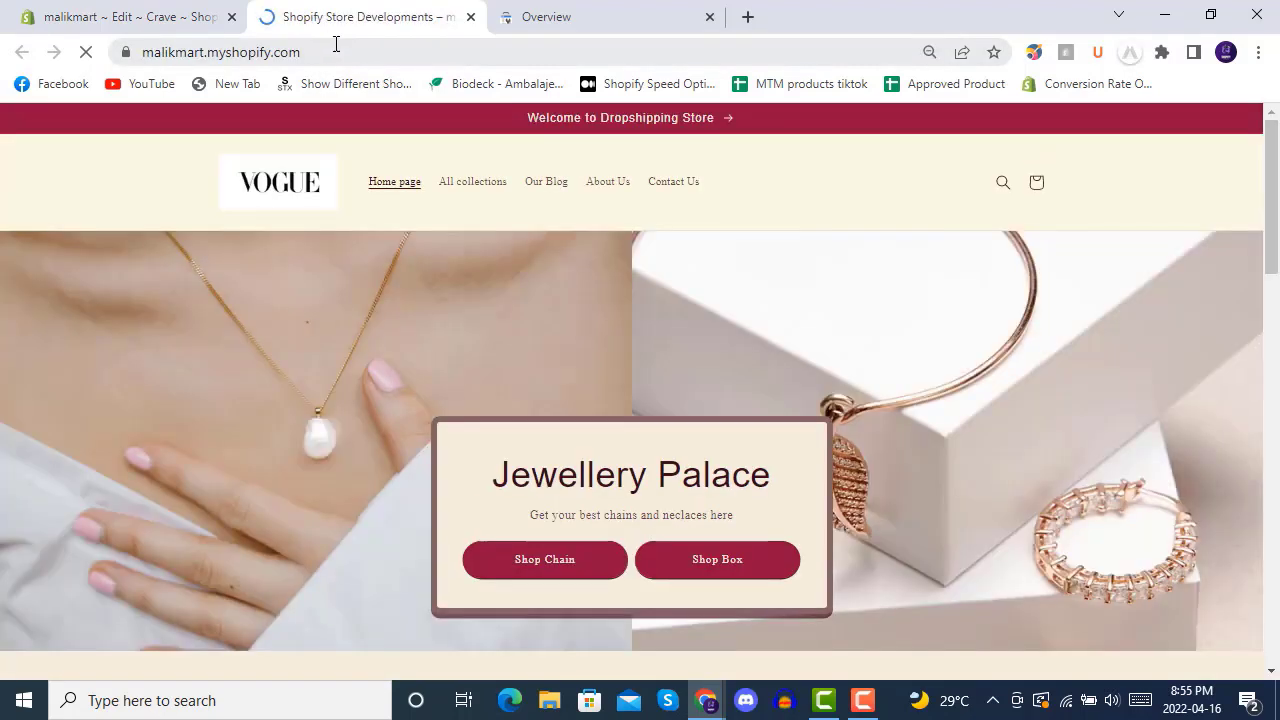
{"action": "left_click", "coordinate": [346, 47]}
{"action": "key", "text": "ctrl+c"}
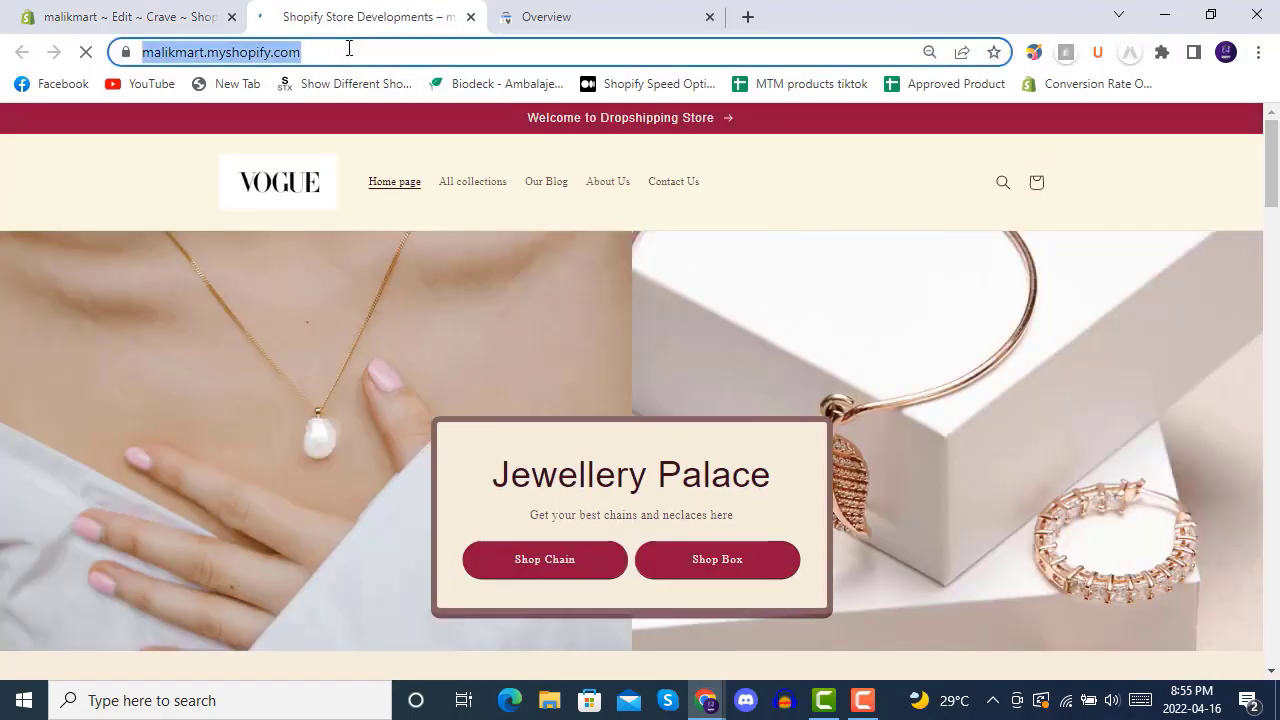
{"action": "left_click", "coordinate": [620, 14]}
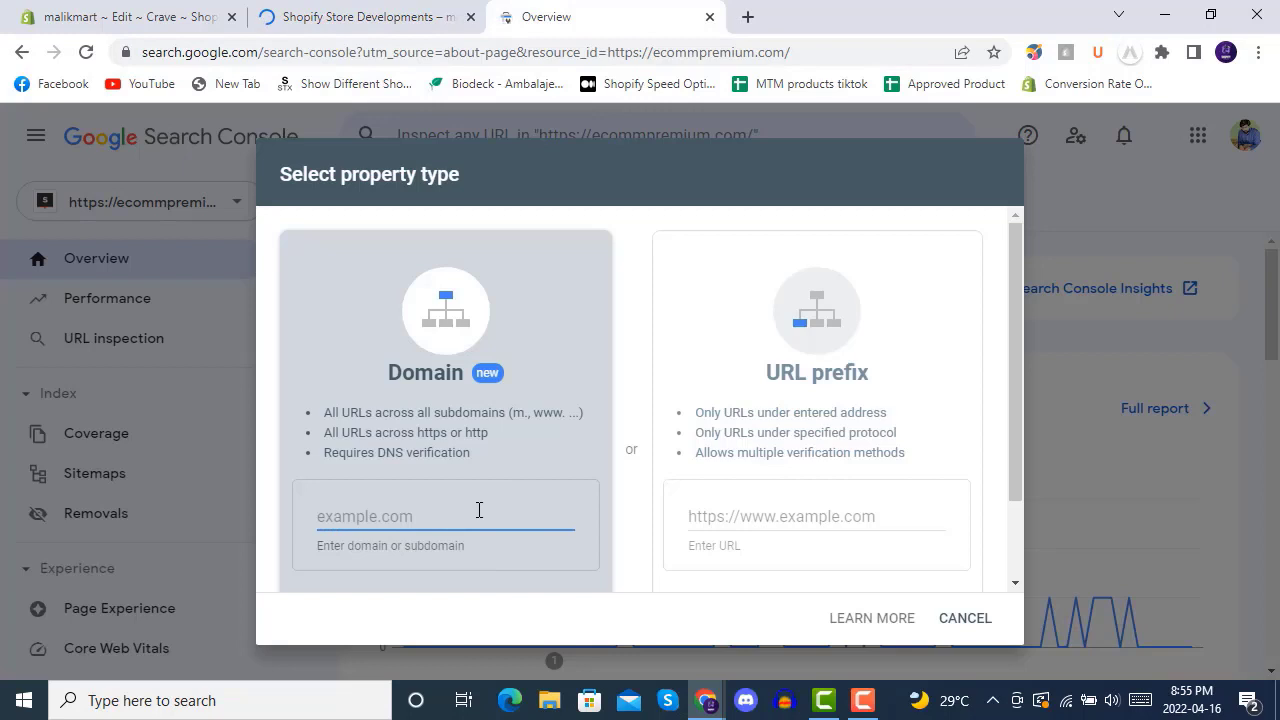
{"action": "key", "text": "ctrl+v"}
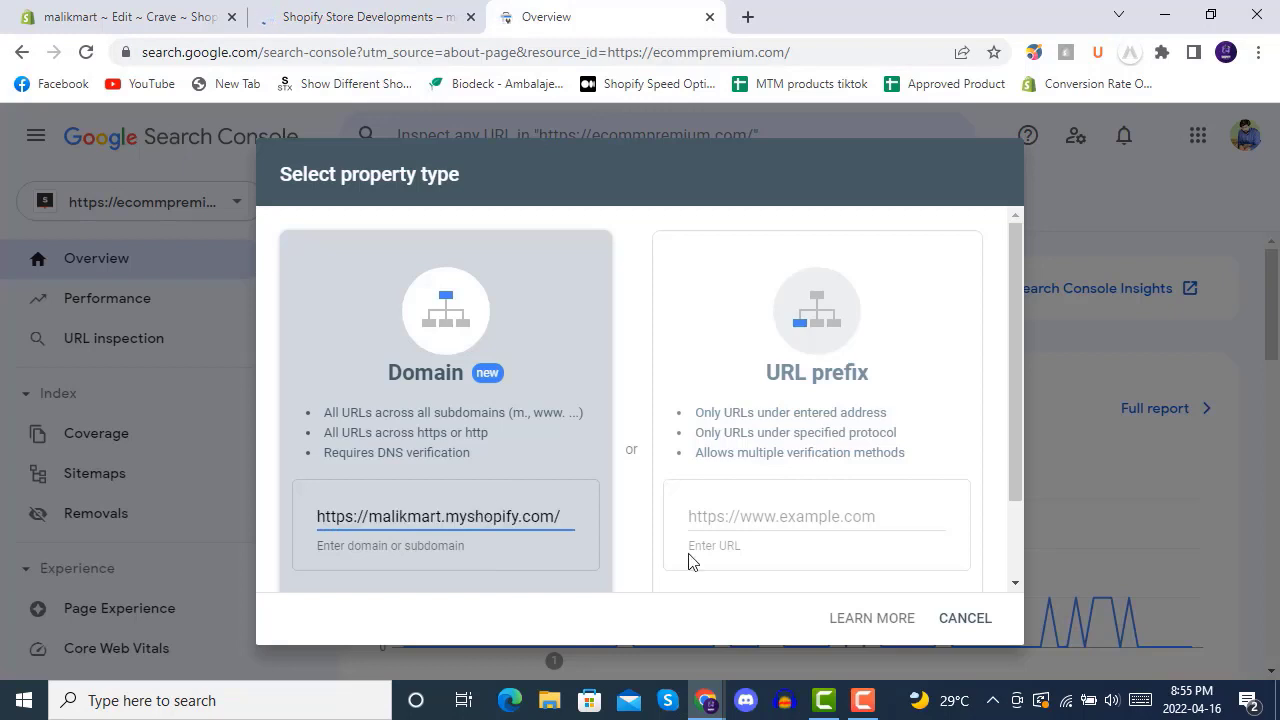
{"action": "scroll", "coordinate": [530, 460], "scroll_direction": "down", "scroll_amount": 2}
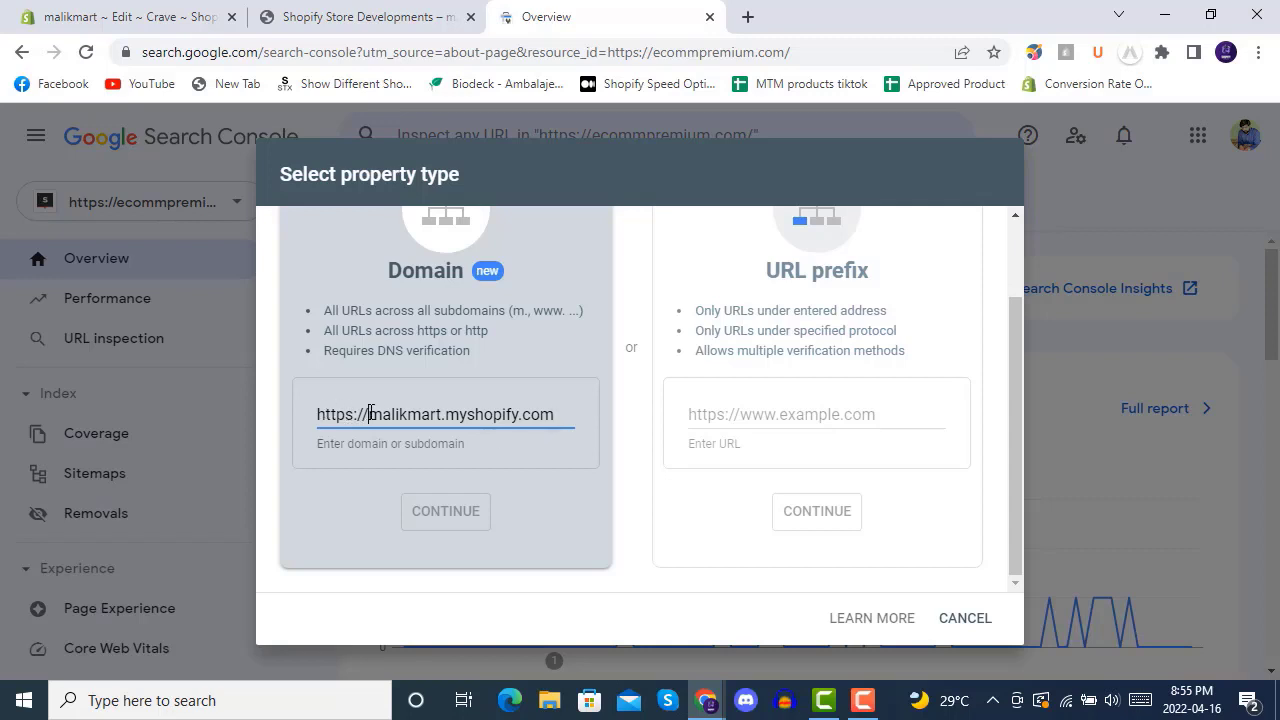
{"action": "type", "text": "www."}
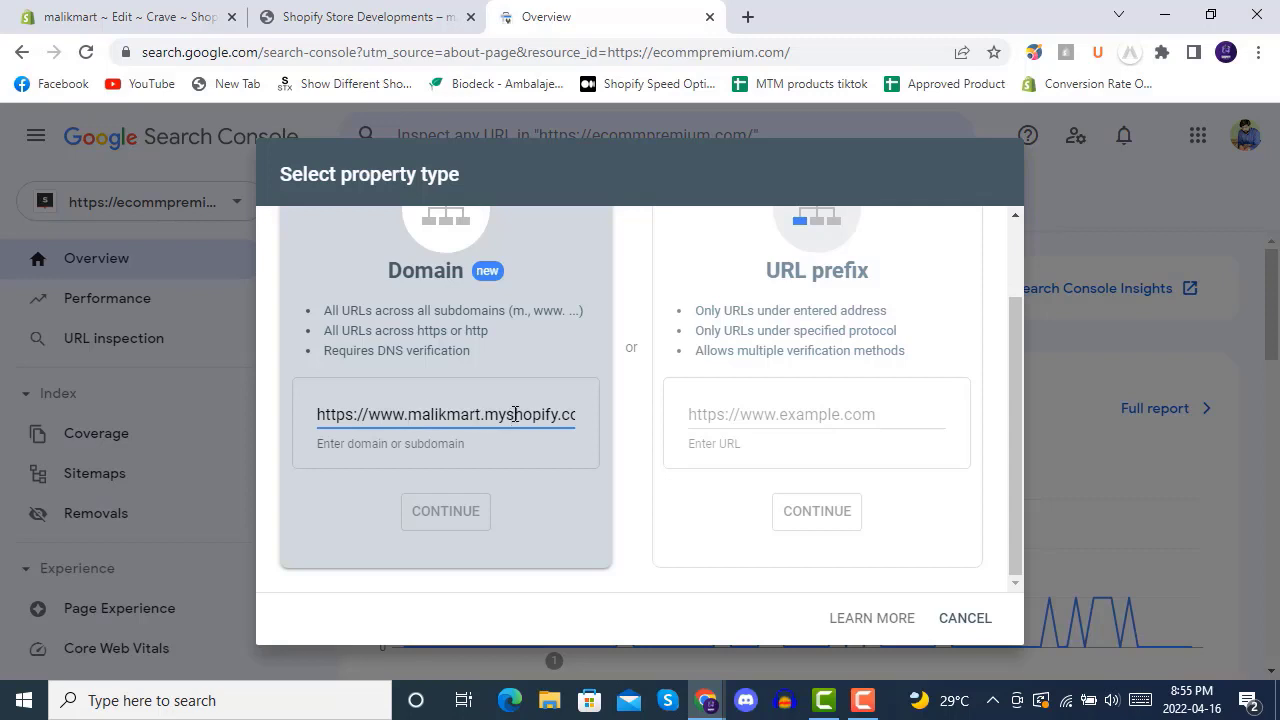
{"action": "left_click_drag", "start_coordinate": [514, 414], "coordinate": [577, 422]}
{"action": "left_click", "coordinate": [581, 412]}
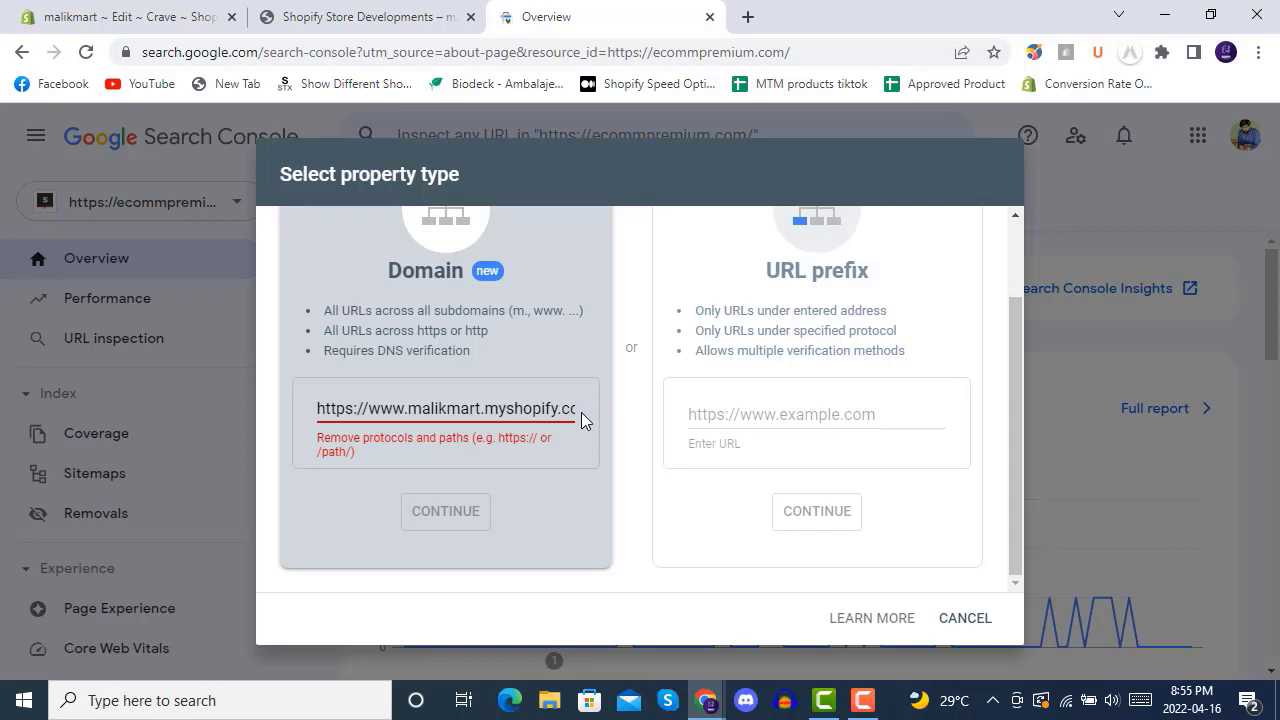
{"action": "left_click", "coordinate": [506, 408]}
{"action": "left_click_drag", "start_coordinate": [451, 414], "coordinate": [587, 418]}
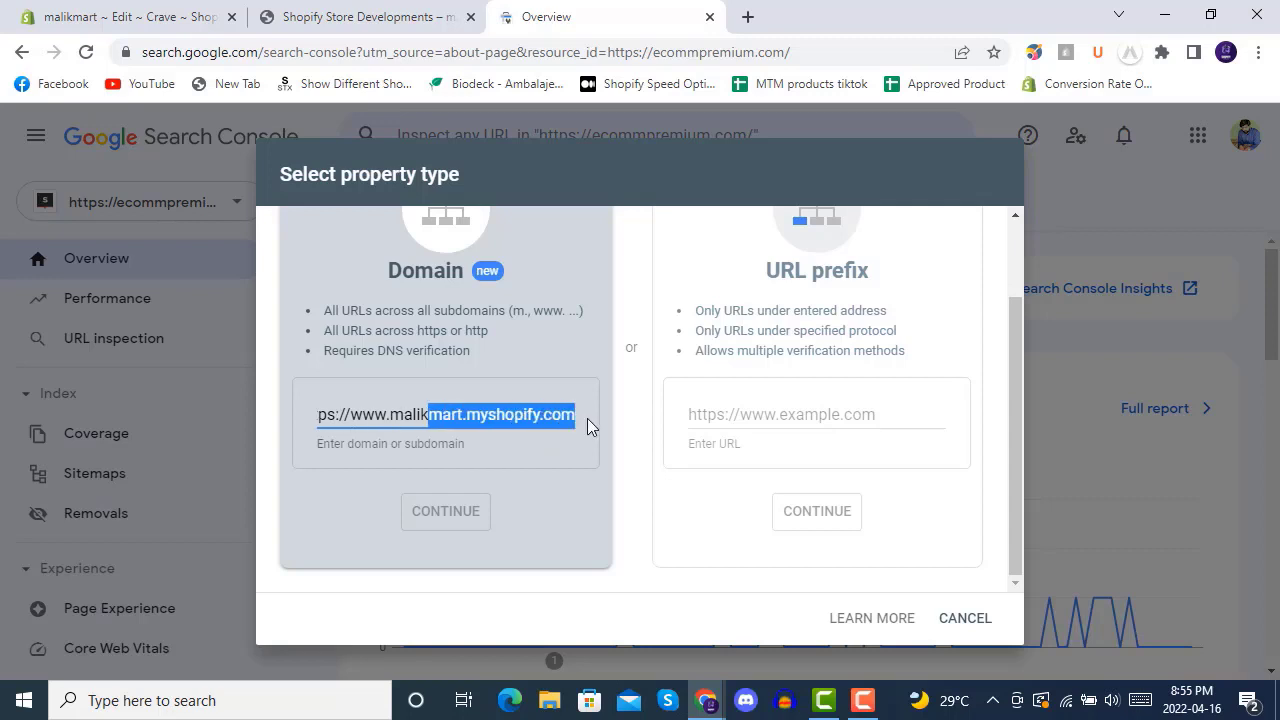
{"action": "left_click", "coordinate": [577, 411]}
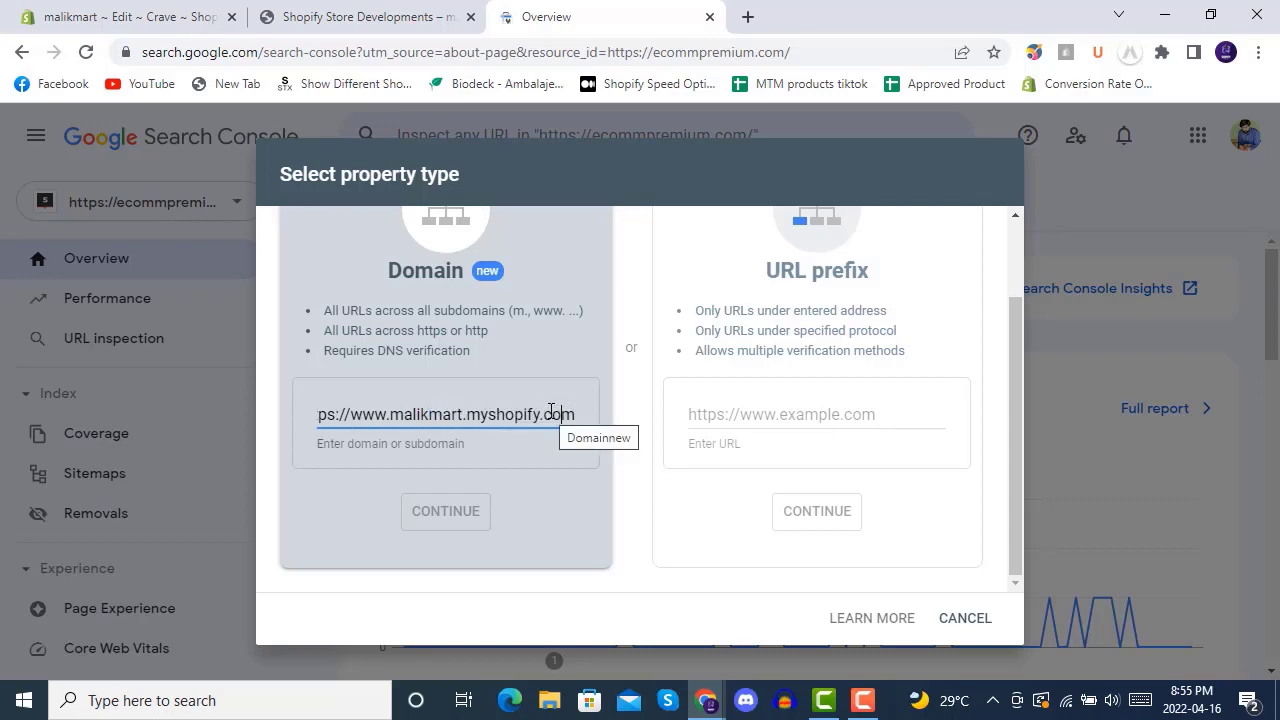
{"action": "triple_click", "coordinate": [551, 410]}
{"action": "key", "text": "ctrl+c"}
{"action": "key", "text": "BackSpace"}
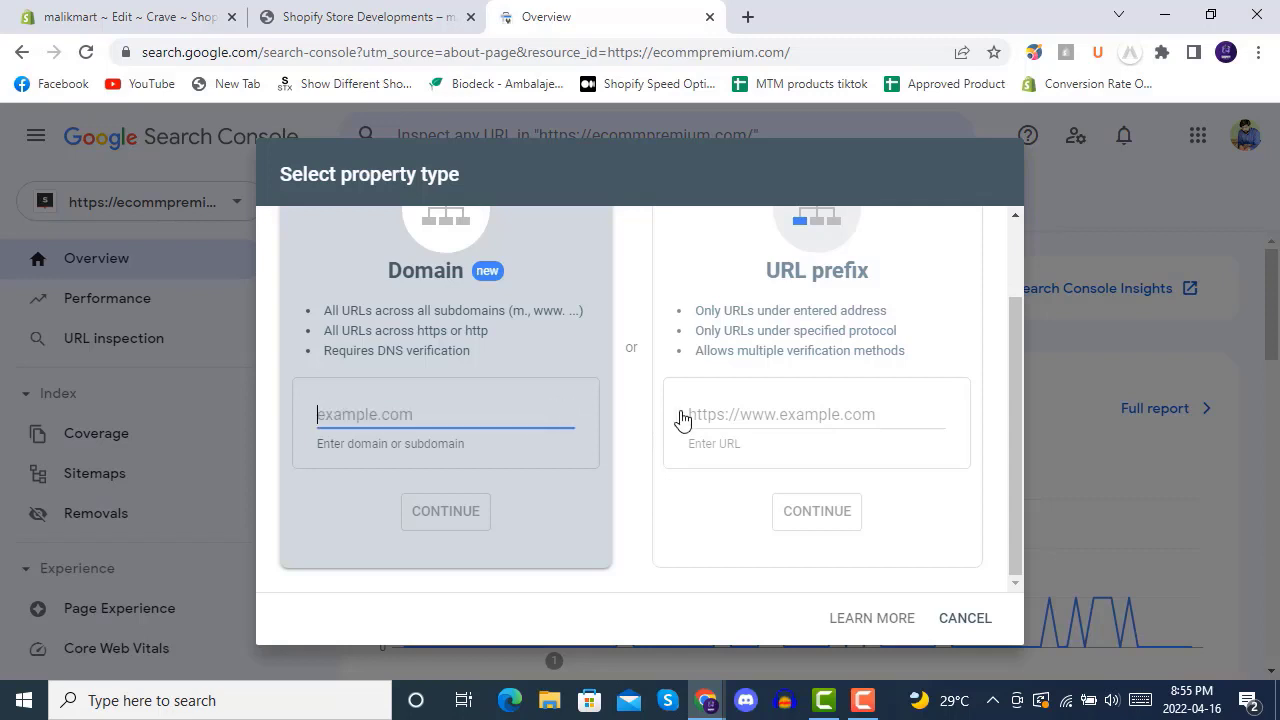
{"action": "left_click", "coordinate": [750, 413]}
{"action": "key", "text": "ctrl+v"}
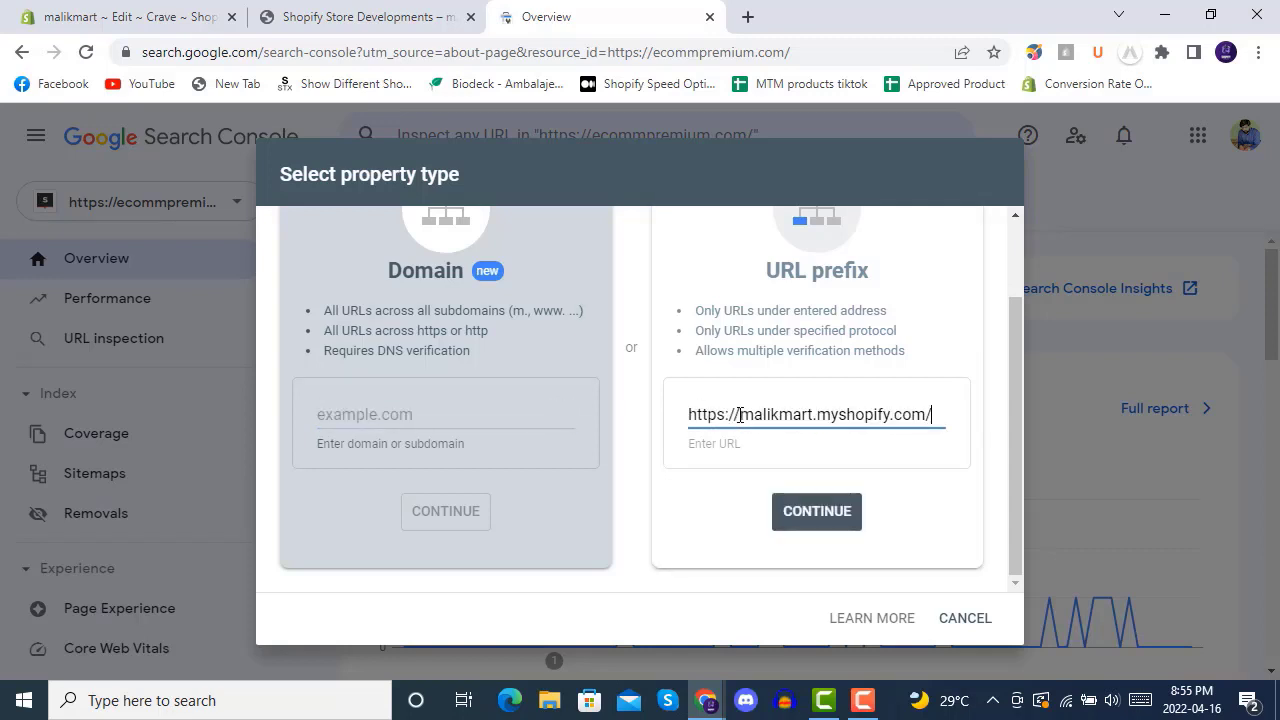
{"action": "left_click", "coordinate": [825, 512]}
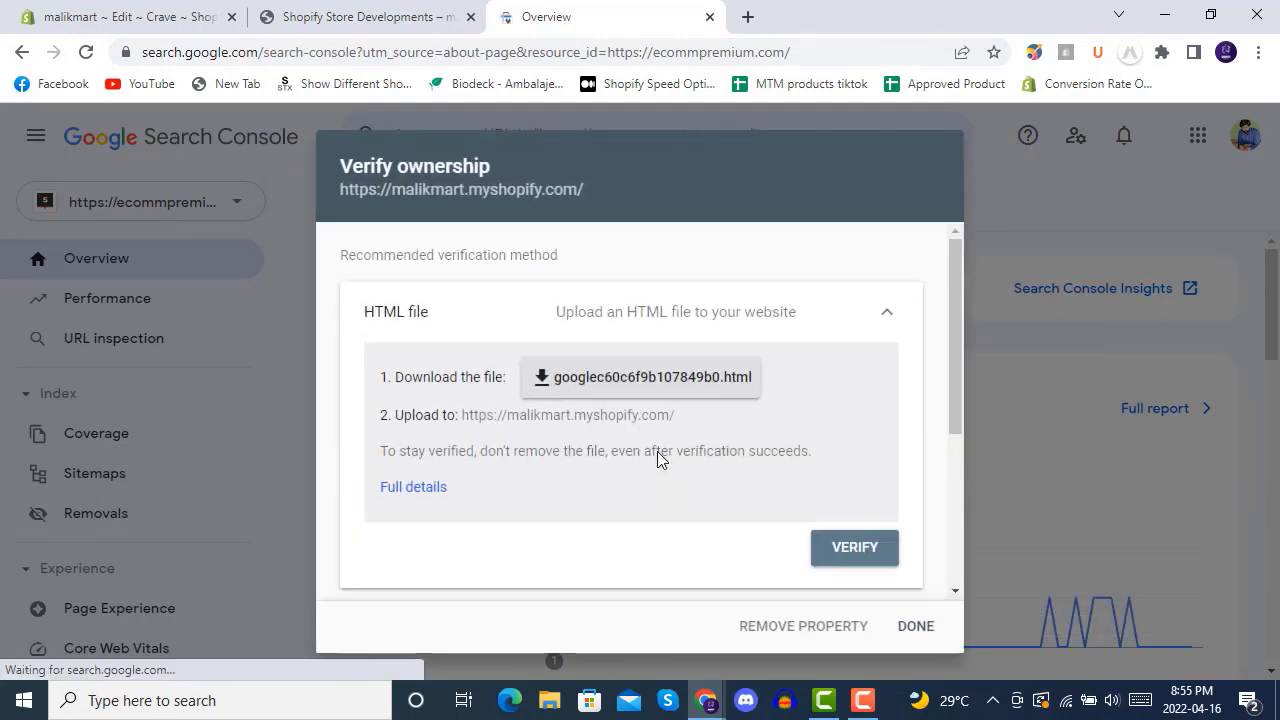
Step: Expand the HTML tag verification method and copy its google-site-verification meta tag
{"action": "scroll", "coordinate": [625, 448], "scroll_direction": "down", "scroll_amount": 1}
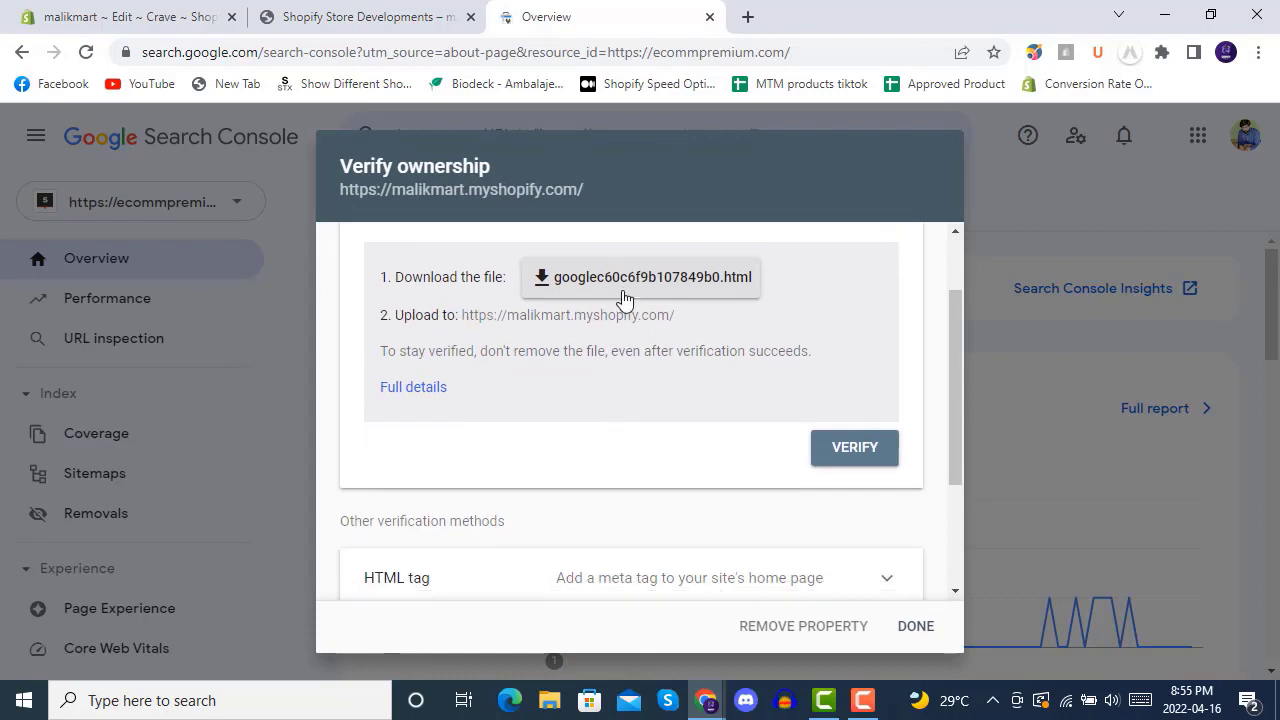
{"action": "scroll", "coordinate": [626, 357], "scroll_direction": "down", "scroll_amount": 2}
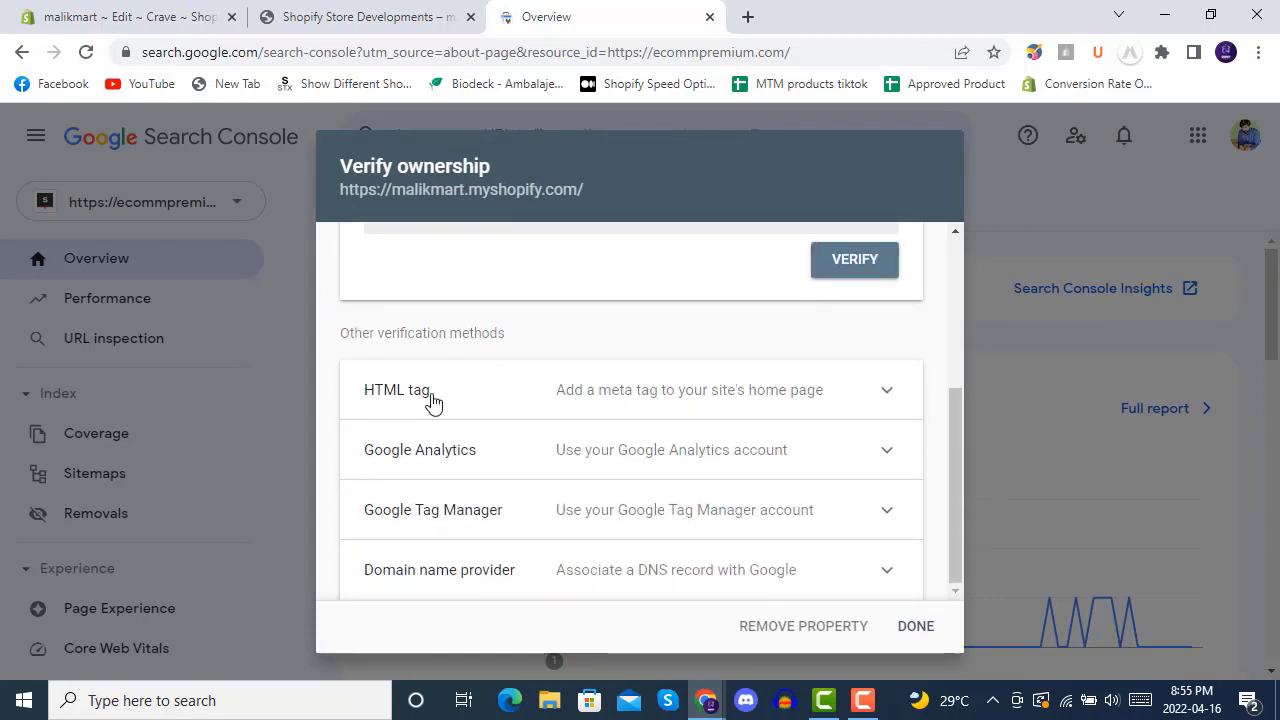
{"action": "left_click", "coordinate": [752, 396]}
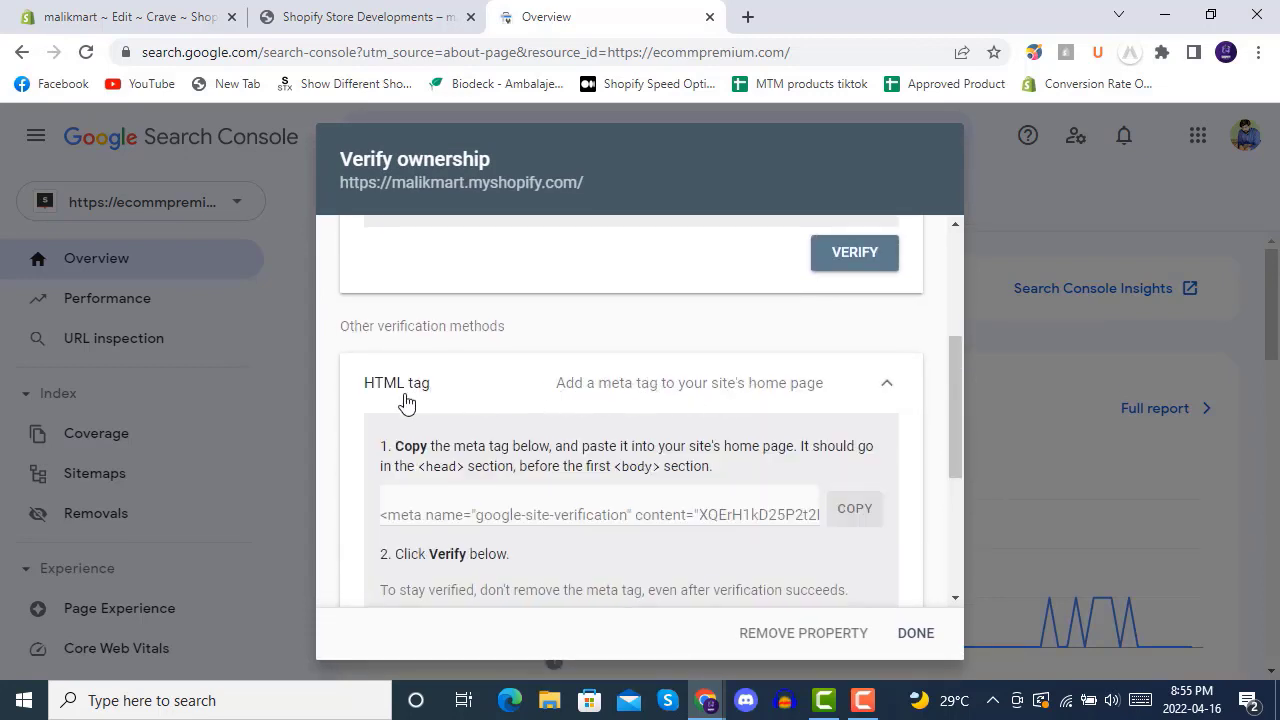
{"action": "left_click", "coordinate": [855, 509]}
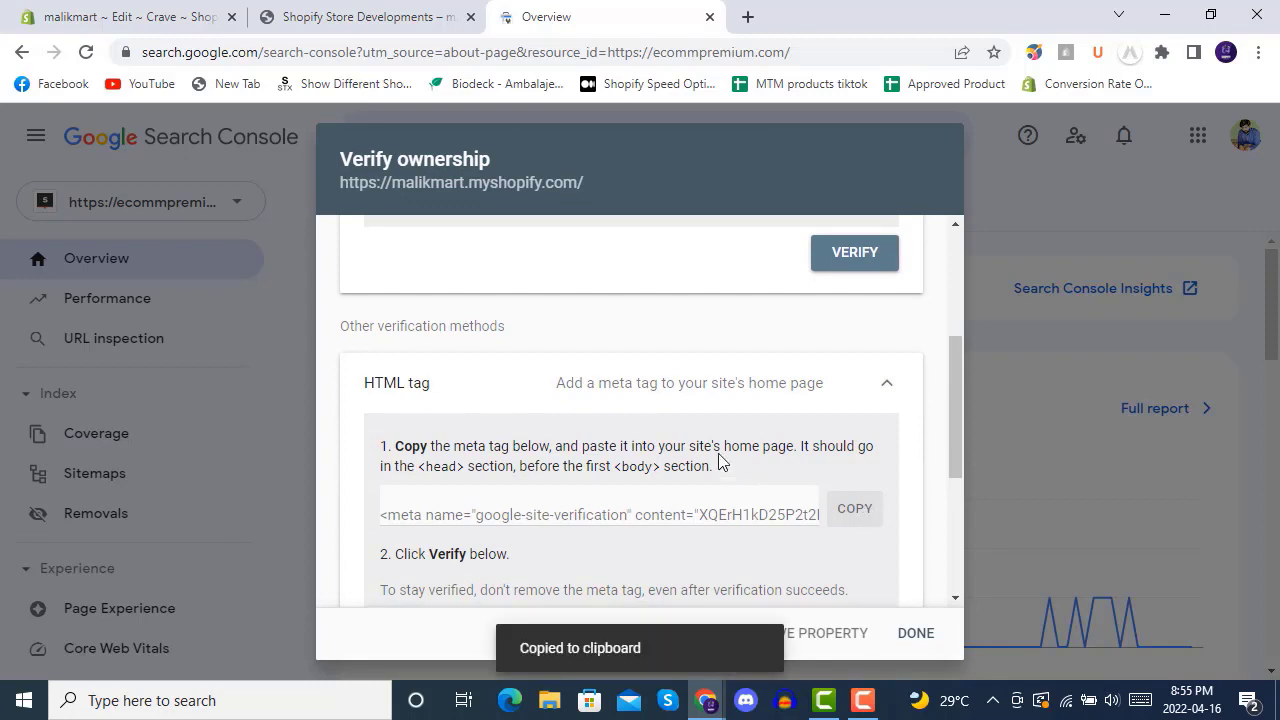
{"action": "scroll", "coordinate": [700, 450], "scroll_direction": "down", "scroll_amount": 2}
{"action": "scroll", "coordinate": [650, 433], "scroll_direction": "up", "scroll_amount": 1}
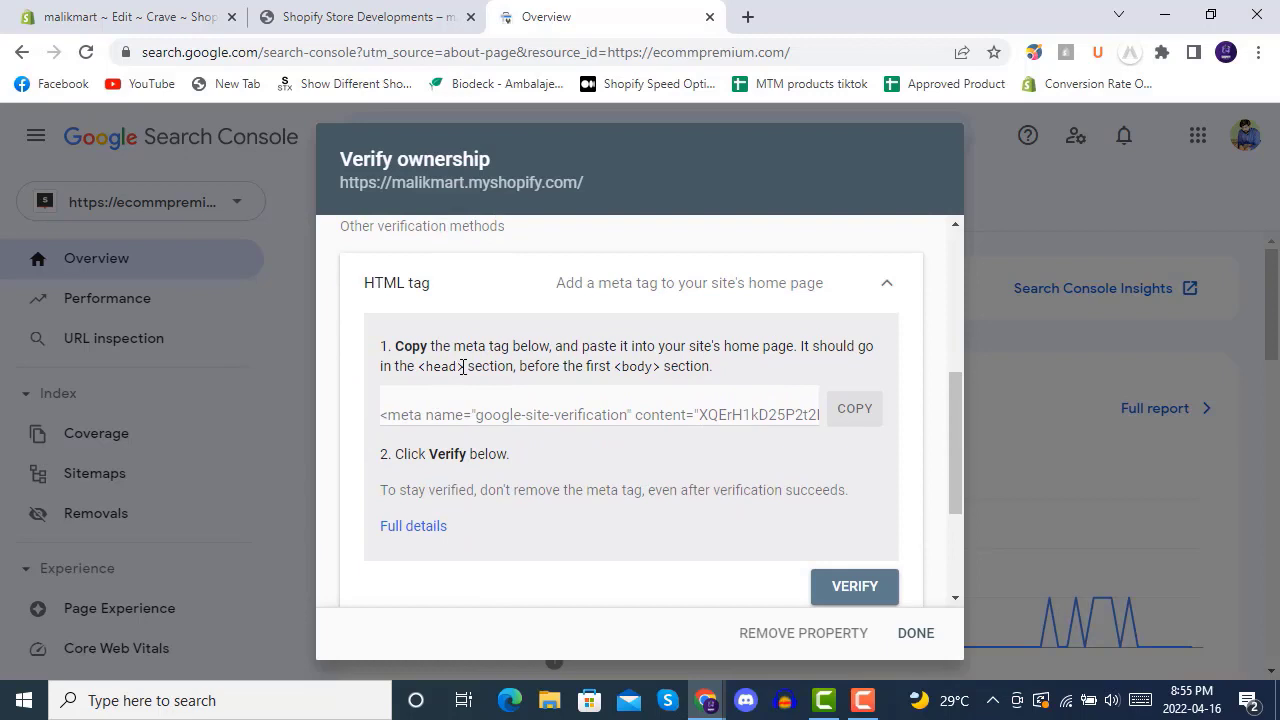
Step: In the Shopify theme code, paste the copied google-site-verification meta tag on a new line directly below <head> in theme.liquid and save
{"action": "left_click", "coordinate": [188, 12]}
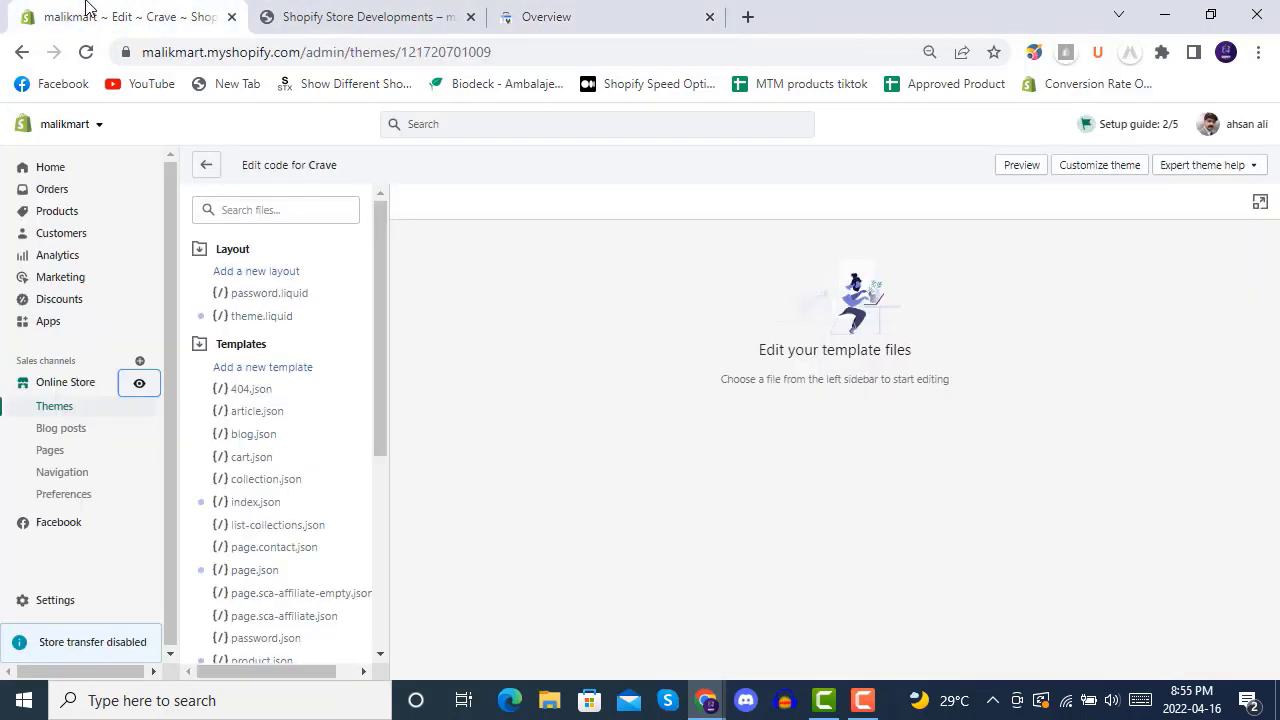
{"action": "left_click", "coordinate": [262, 316]}
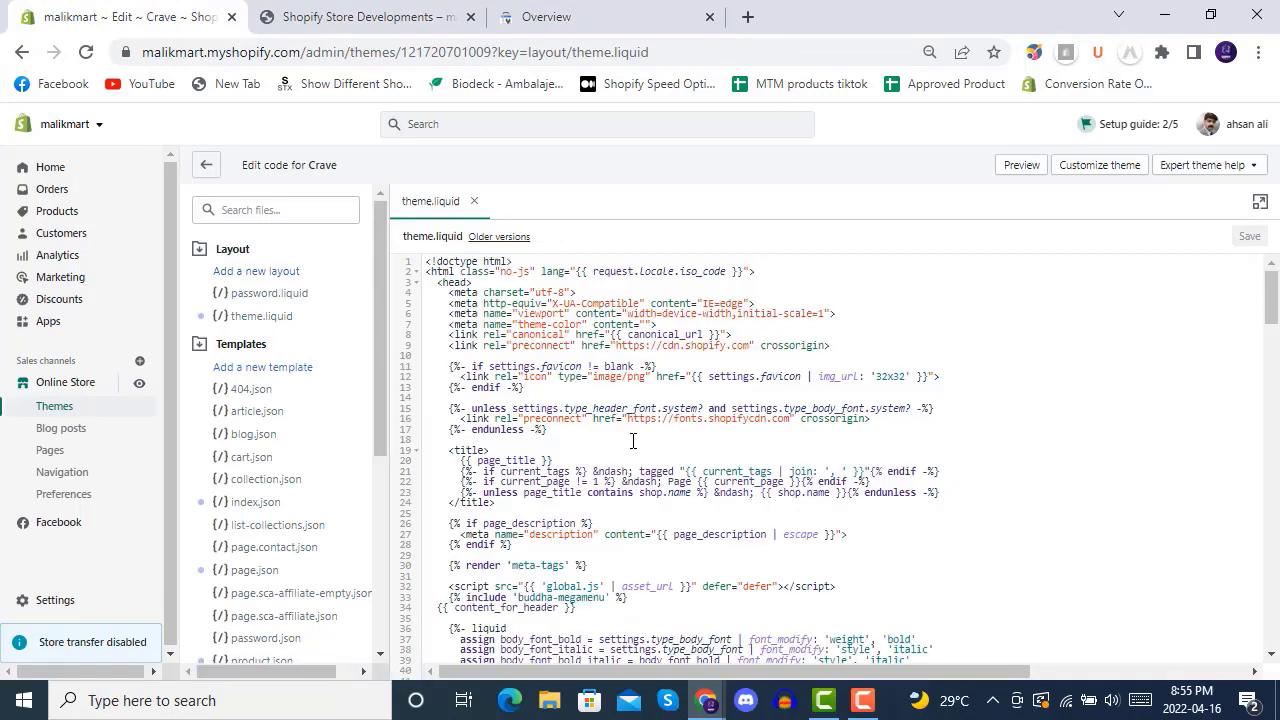
{"action": "scroll", "coordinate": [504, 341], "scroll_direction": "down", "scroll_amount": 5}
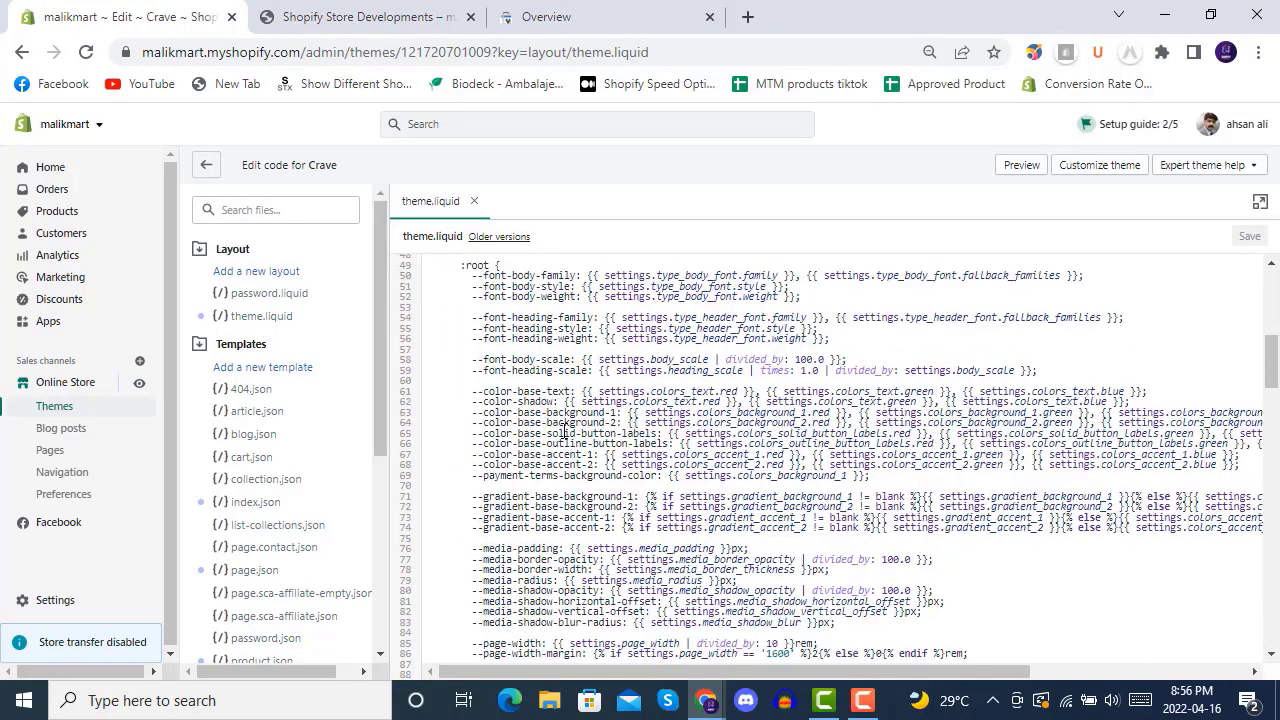
{"action": "scroll", "coordinate": [563, 430], "scroll_direction": "up", "scroll_amount": 2}
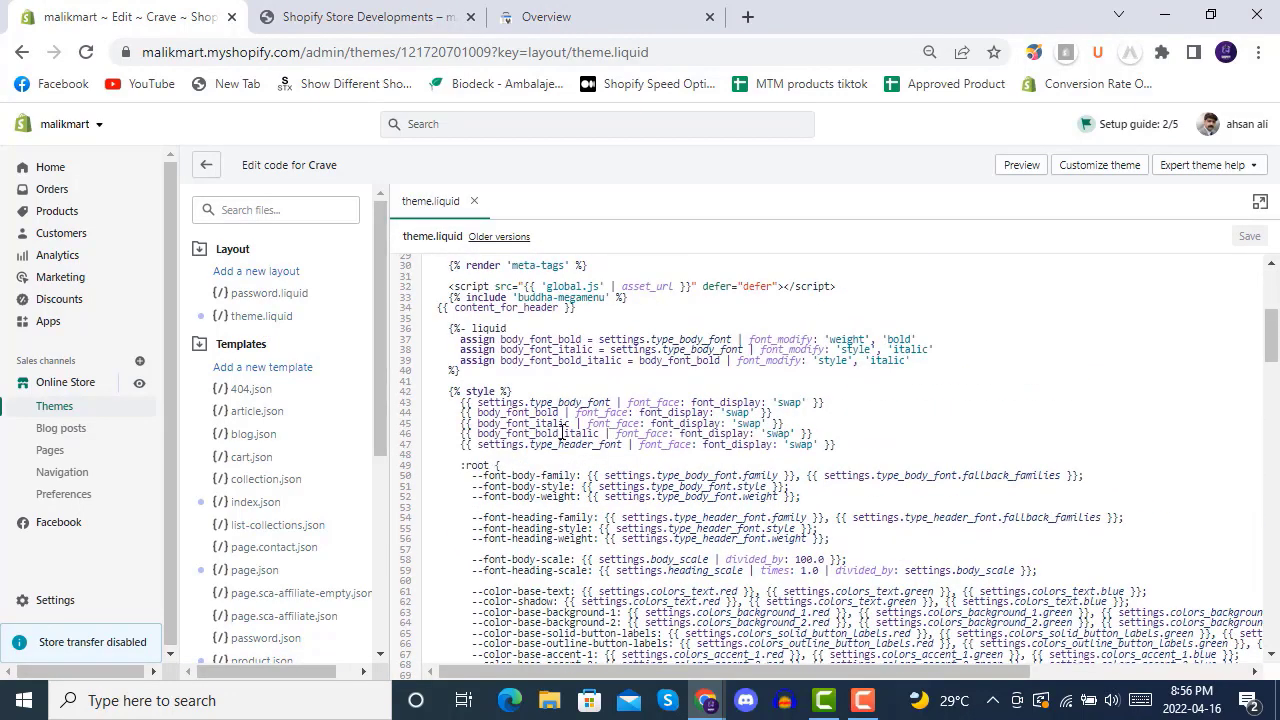
{"action": "scroll", "coordinate": [563, 430], "scroll_direction": "up", "scroll_amount": 3}
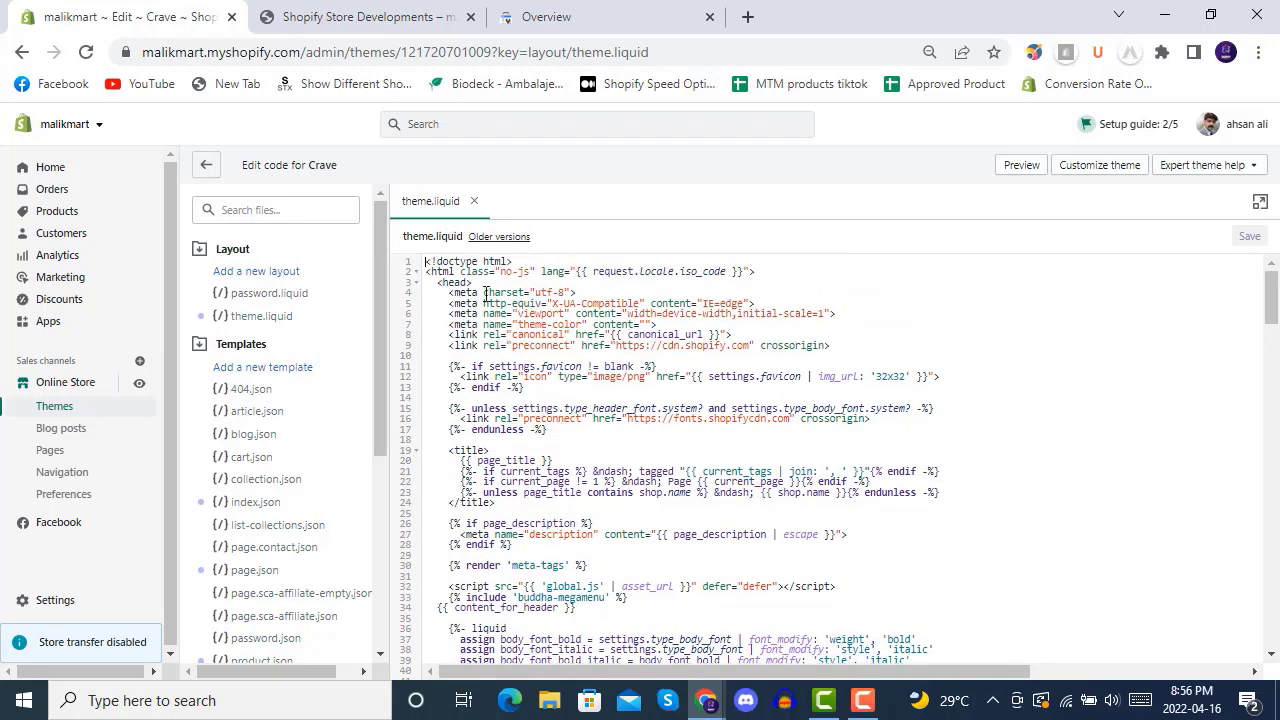
{"action": "left_click", "coordinate": [489, 283]}
{"action": "key", "text": "Return"}
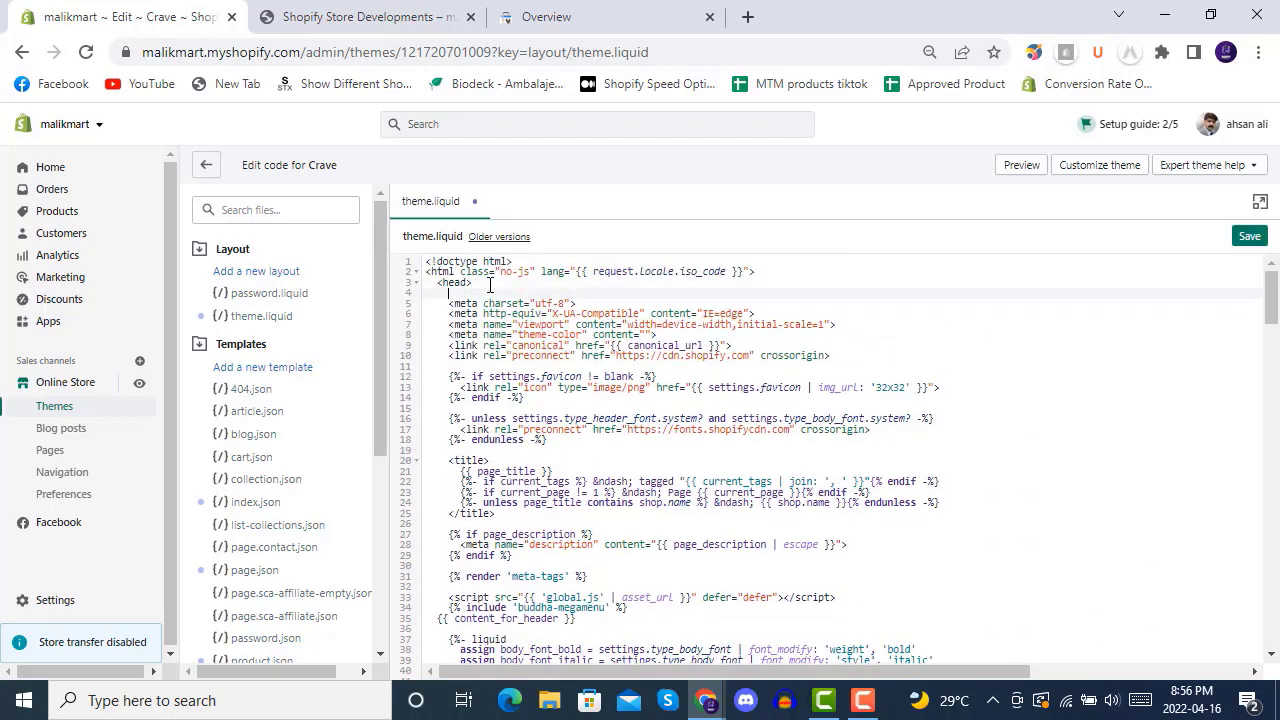
{"action": "key", "text": "ctrl+v"}
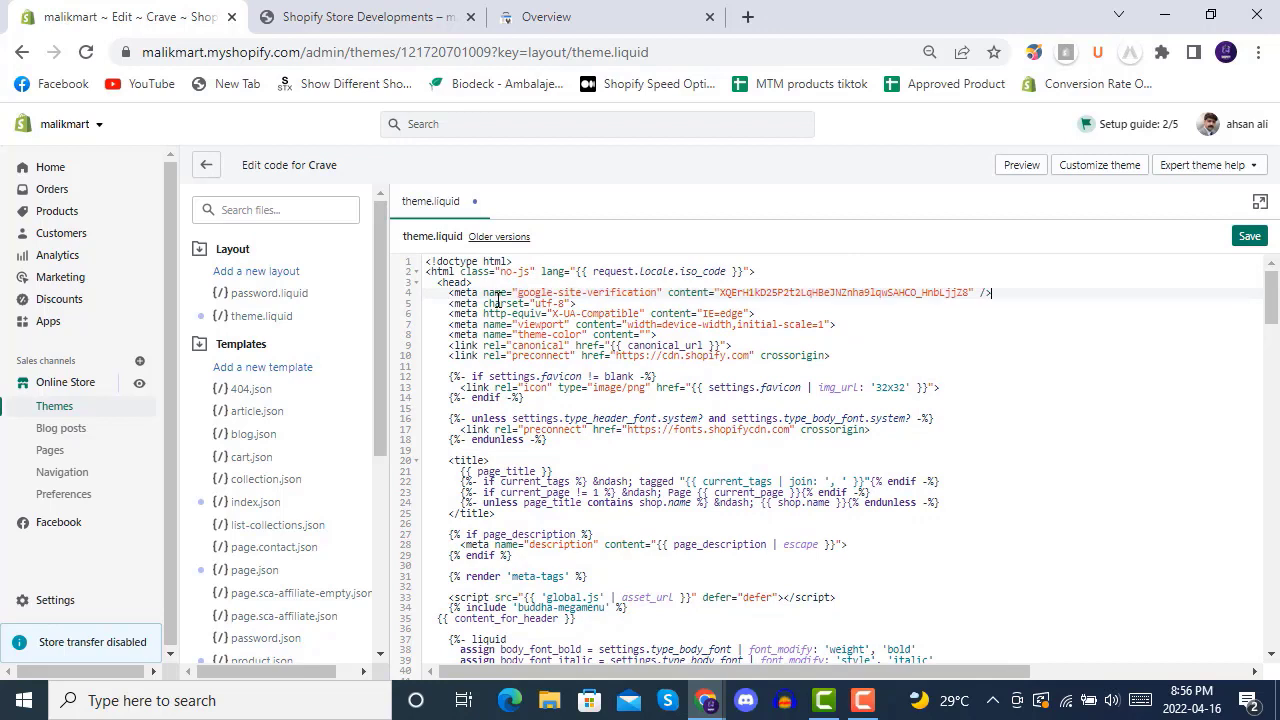
{"action": "left_click", "coordinate": [1252, 238]}
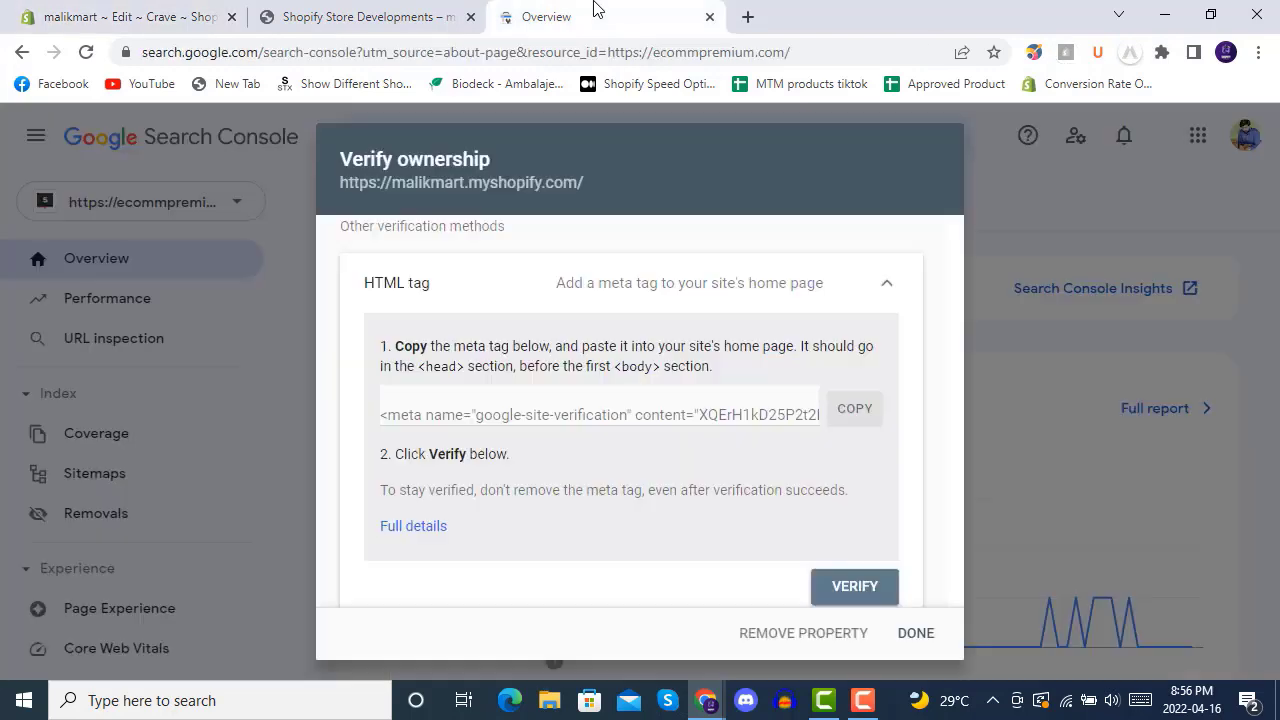
{"action": "left_click", "coordinate": [585, 16]}
{"action": "left_click", "coordinate": [845, 592]}
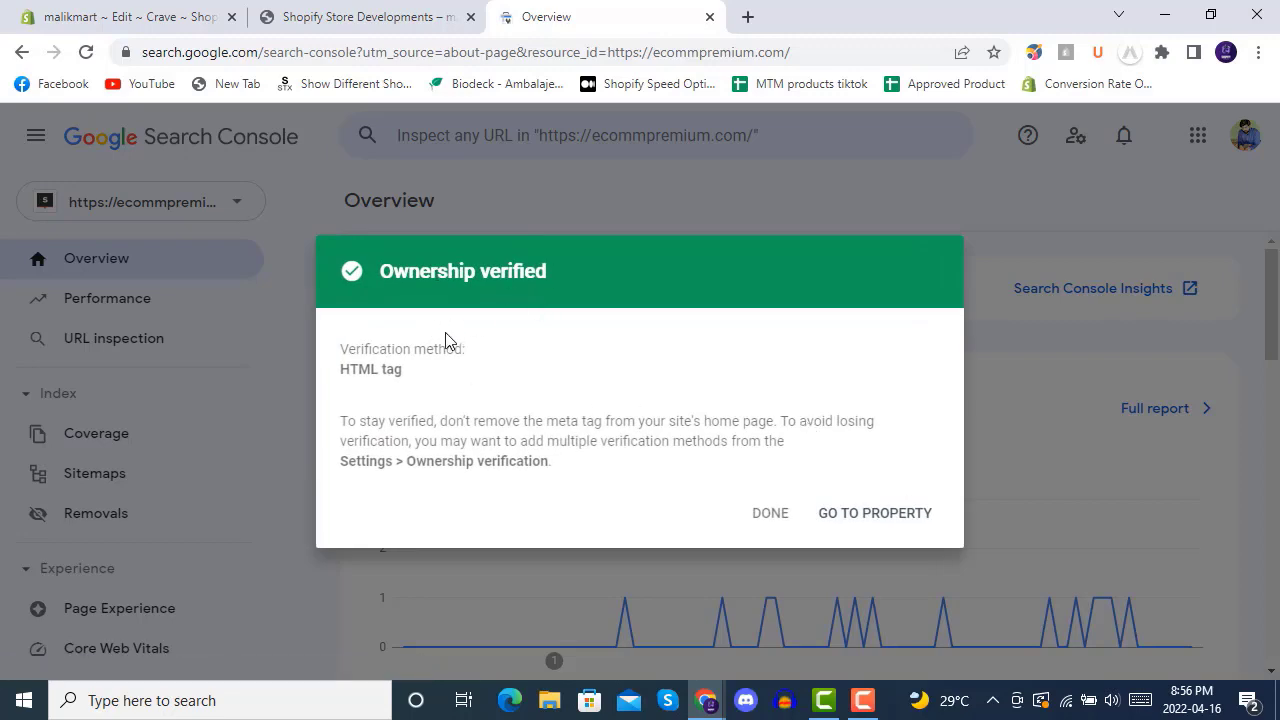
{"action": "left_click", "coordinate": [768, 513]}
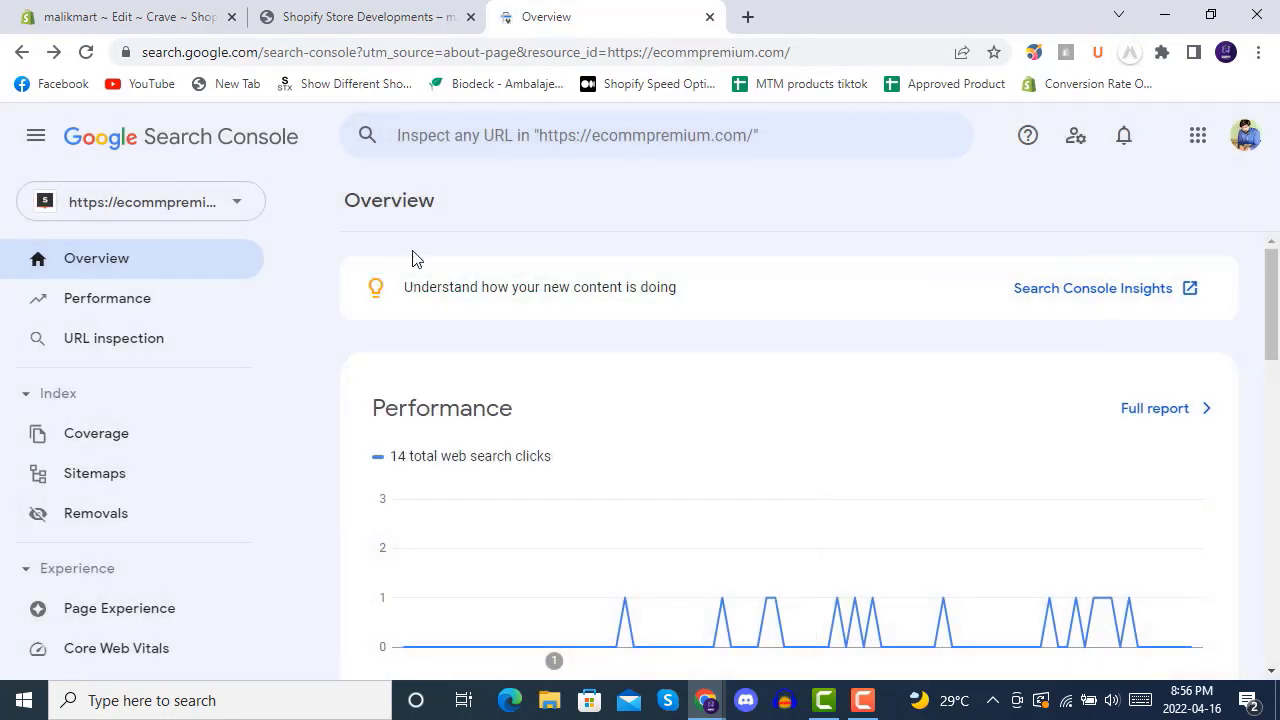
{"action": "left_click", "coordinate": [245, 204]}
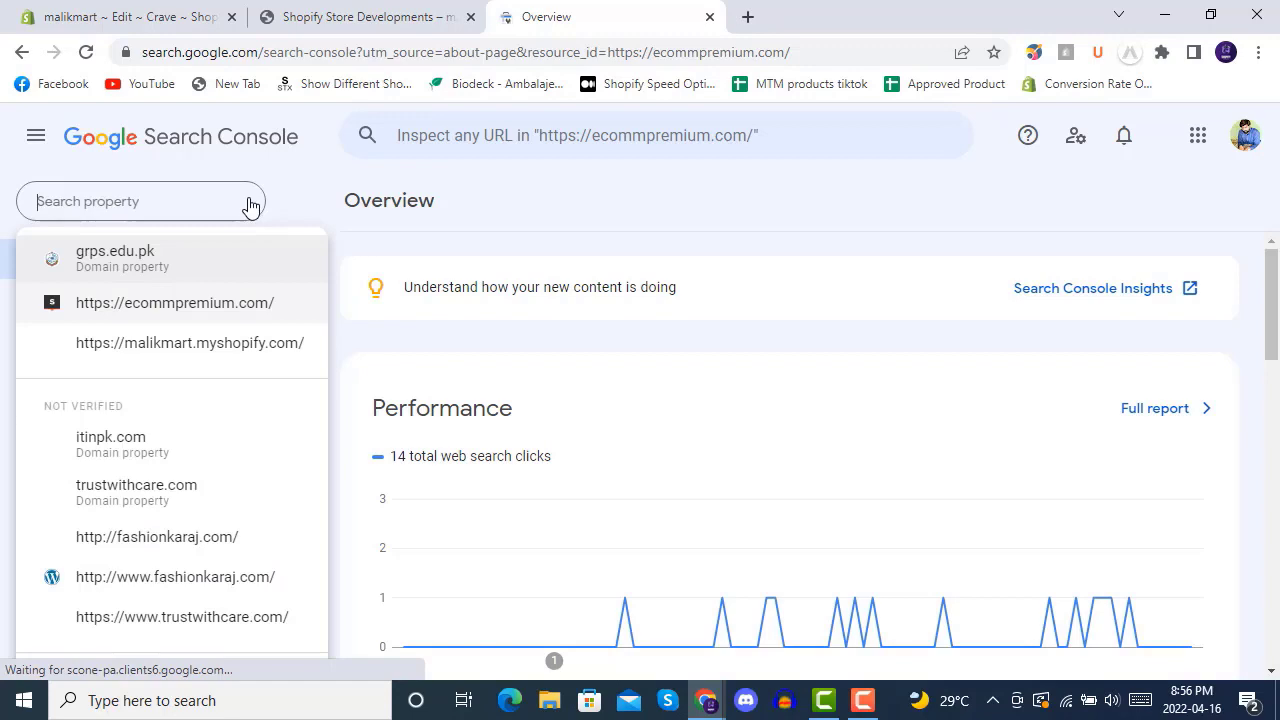
{"action": "left_click", "coordinate": [131, 345]}
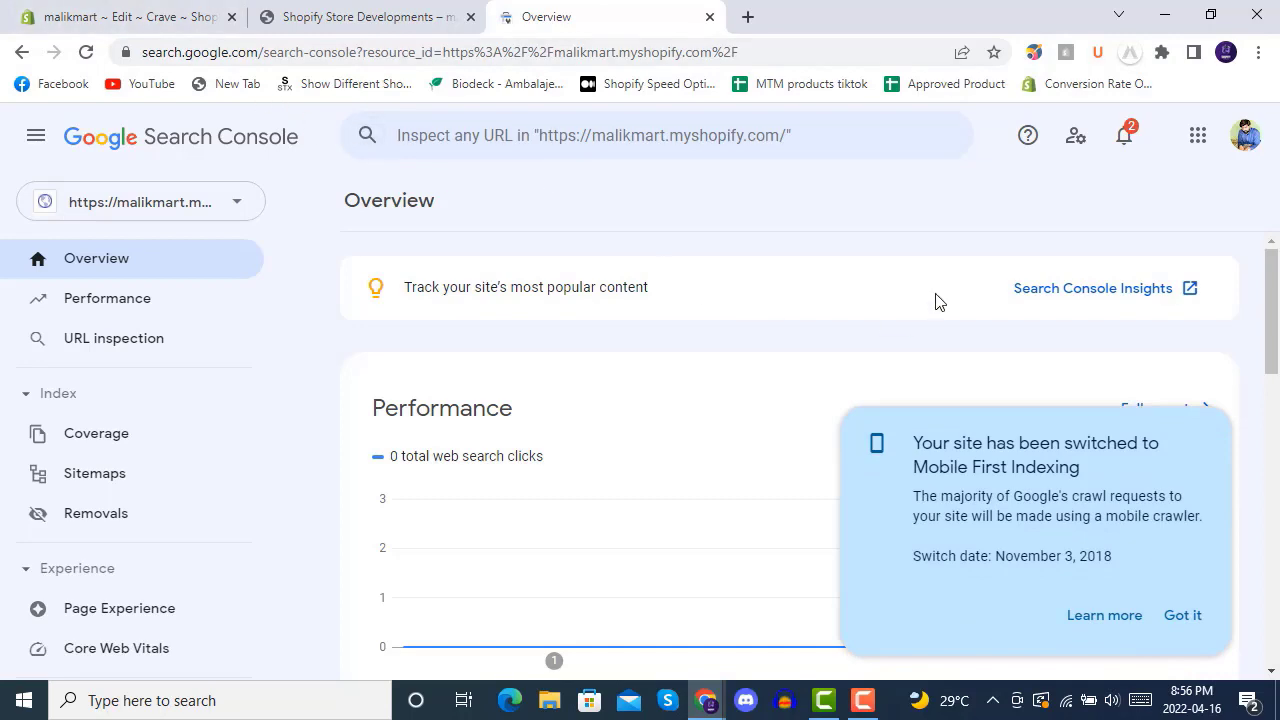
{"action": "left_click", "coordinate": [1188, 613]}
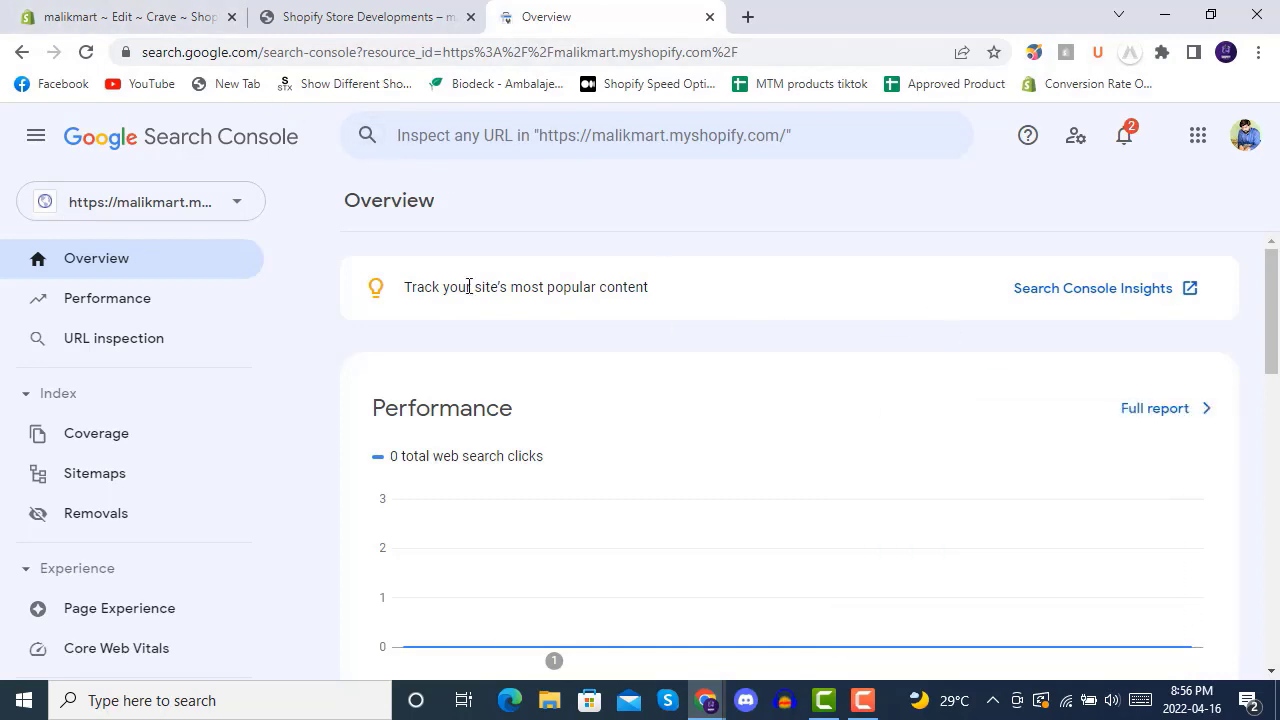
Step: Submit sitemap.xml as a new sitemap for the malikmart property and close the confirmation
{"action": "left_click", "coordinate": [183, 473]}
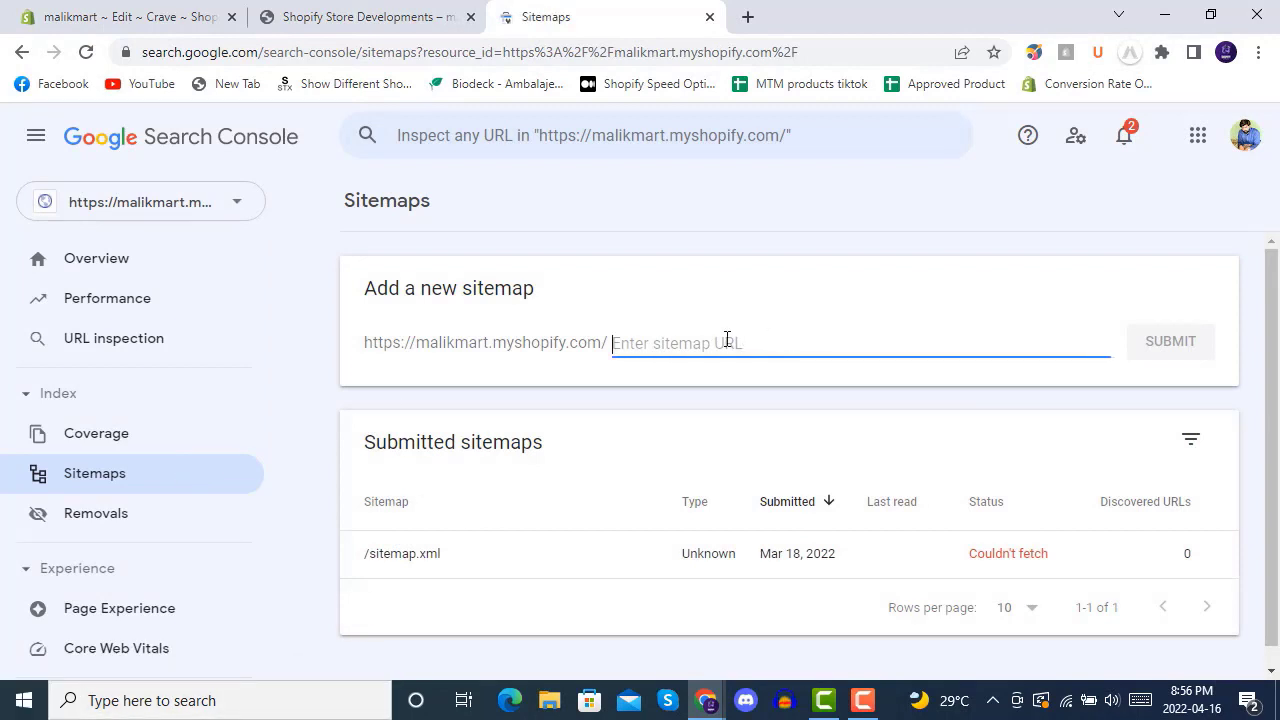
{"action": "type", "text": "sitemap.xml"}
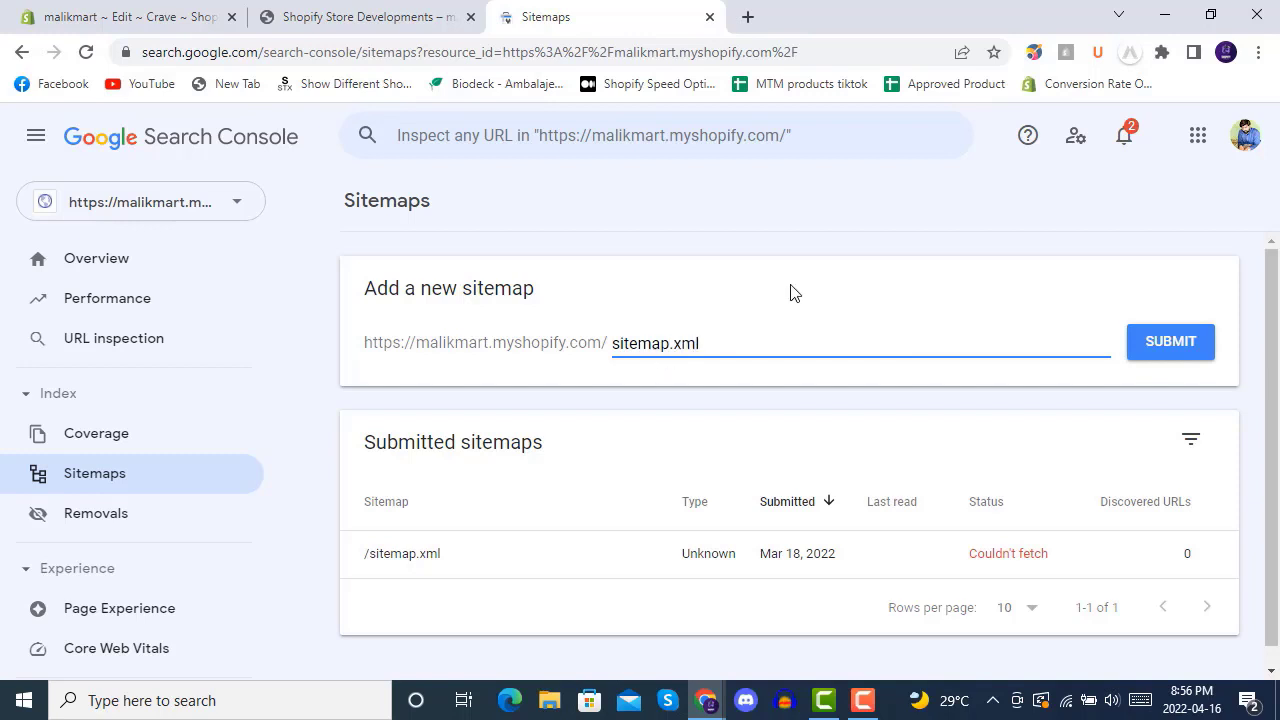
{"action": "left_click", "coordinate": [1200, 340]}
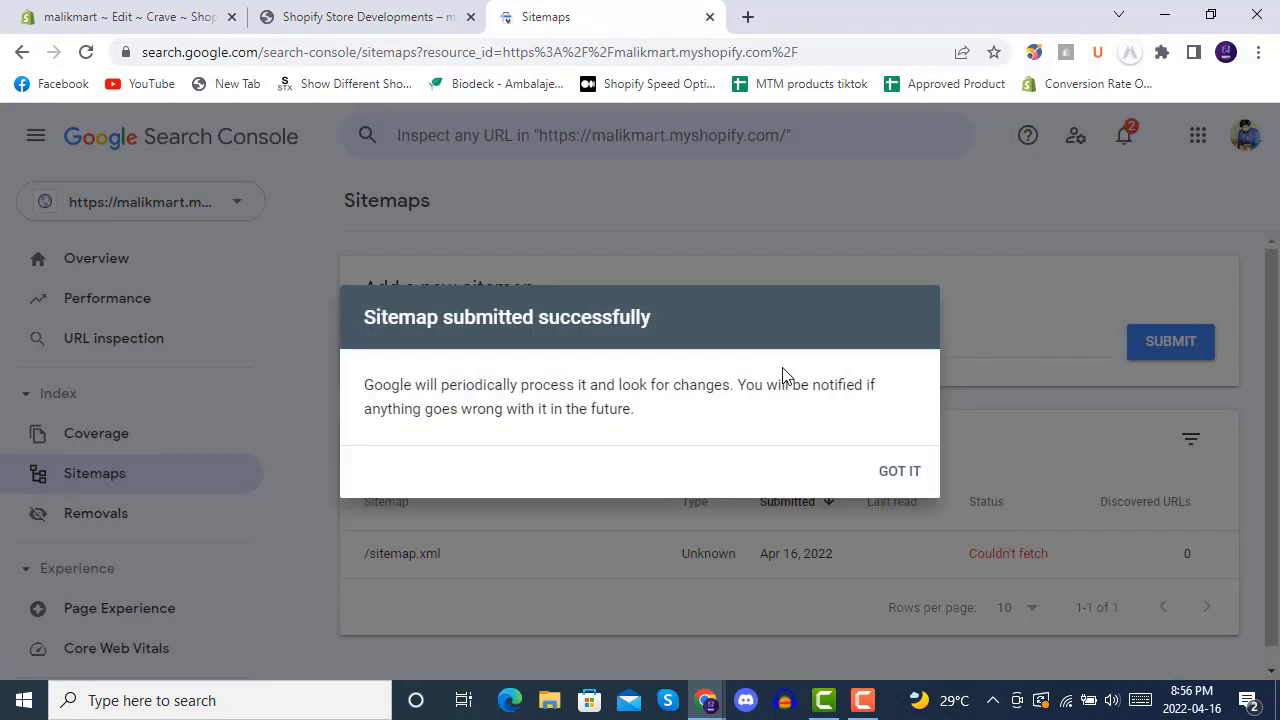
{"action": "left_click", "coordinate": [903, 472]}
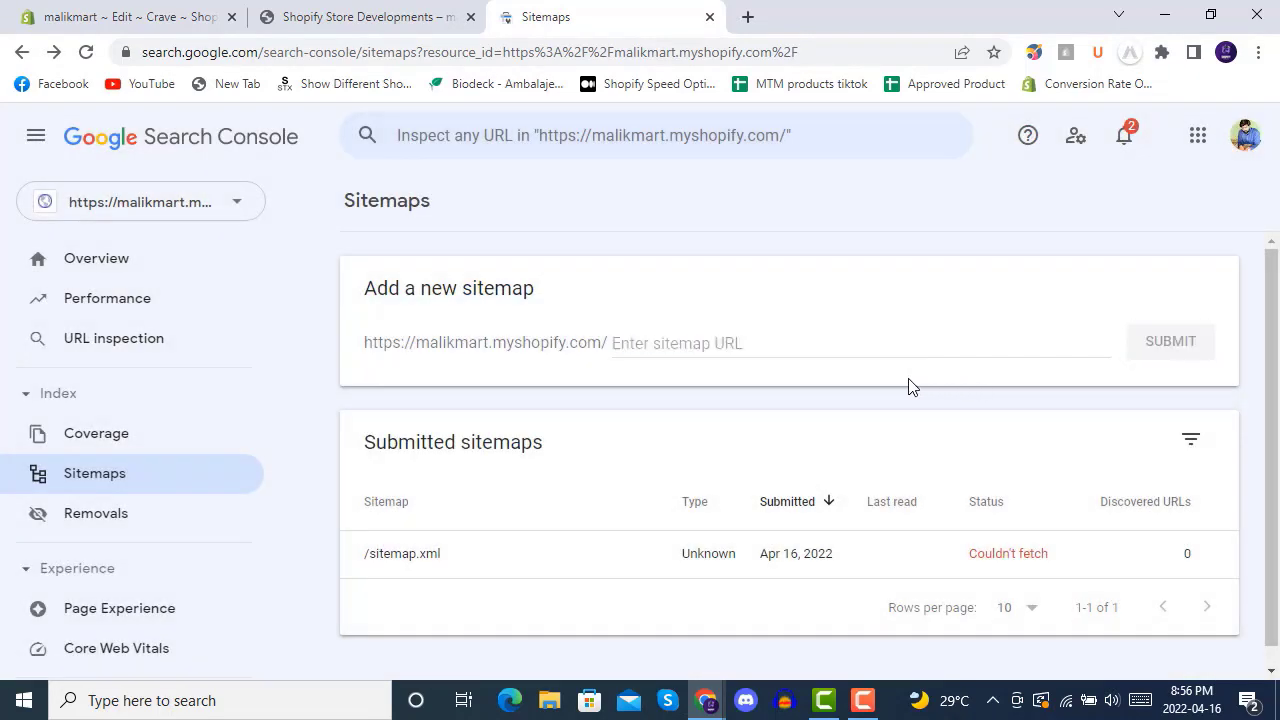
Step: Review the property's overview and check the submitted sitemap's entry in the Sitemaps report
{"action": "left_click", "coordinate": [118, 272]}
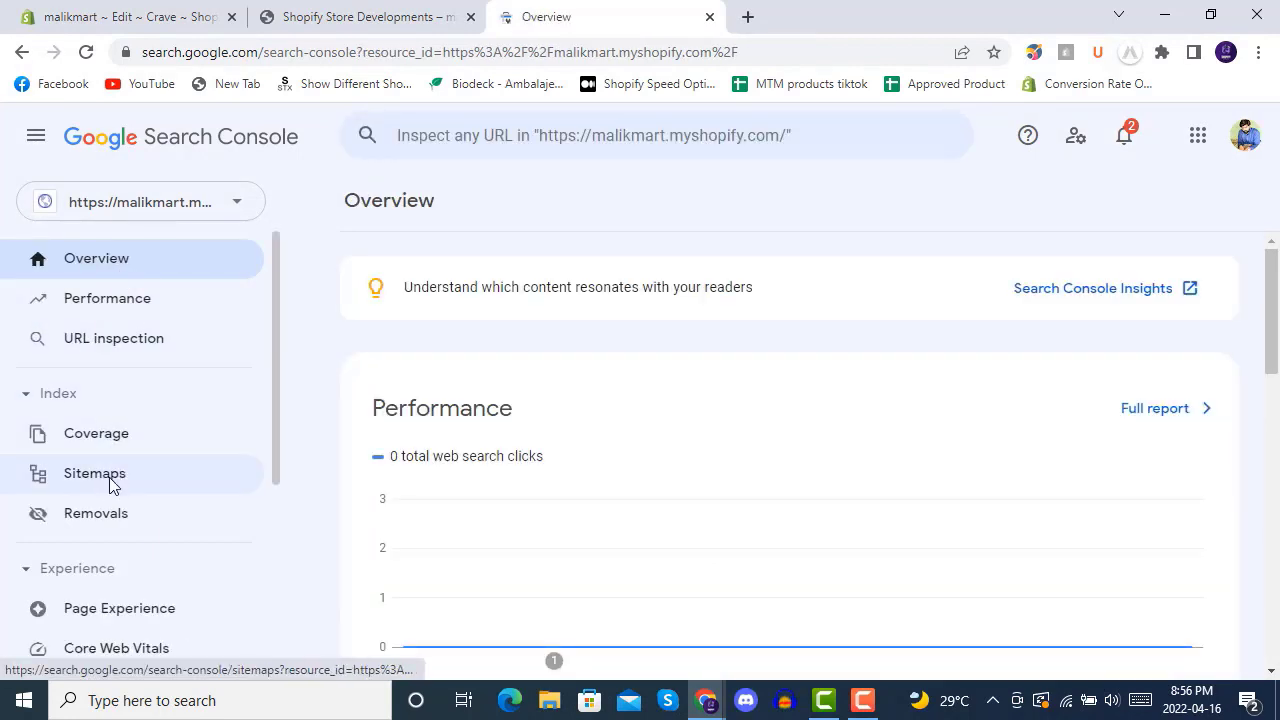
{"action": "left_click", "coordinate": [112, 478]}
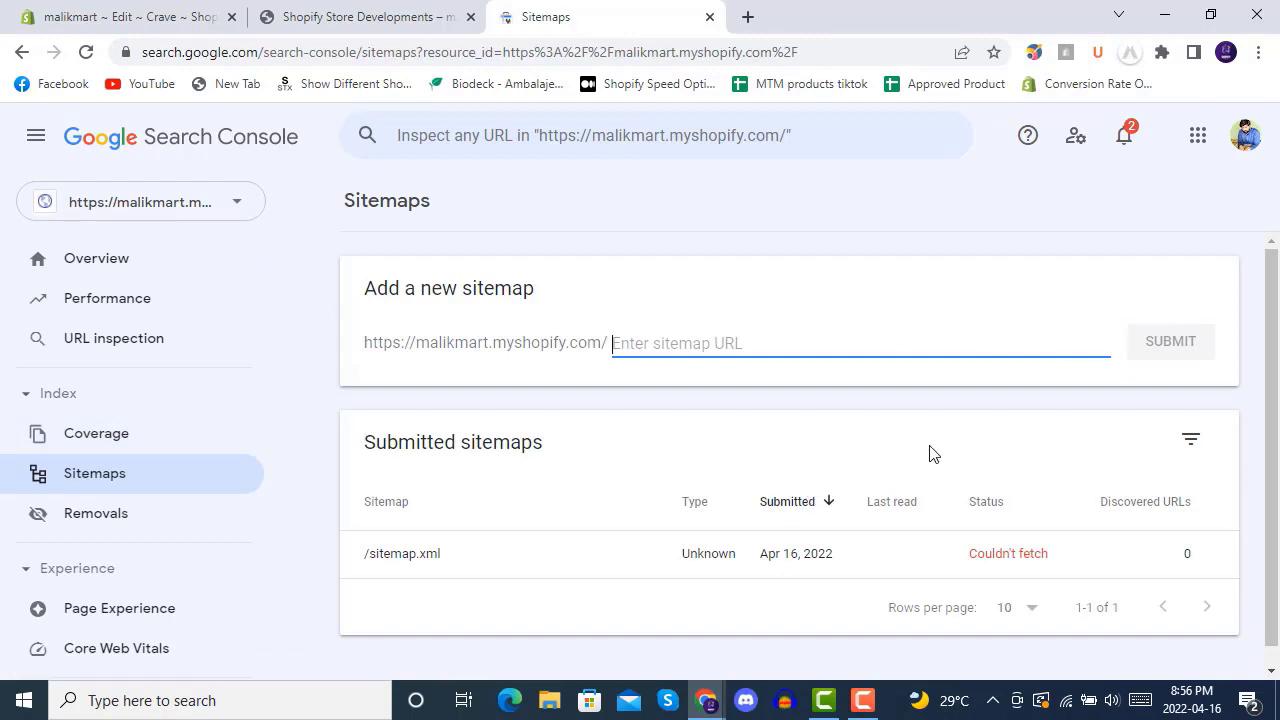
{"action": "left_click", "coordinate": [116, 260]}
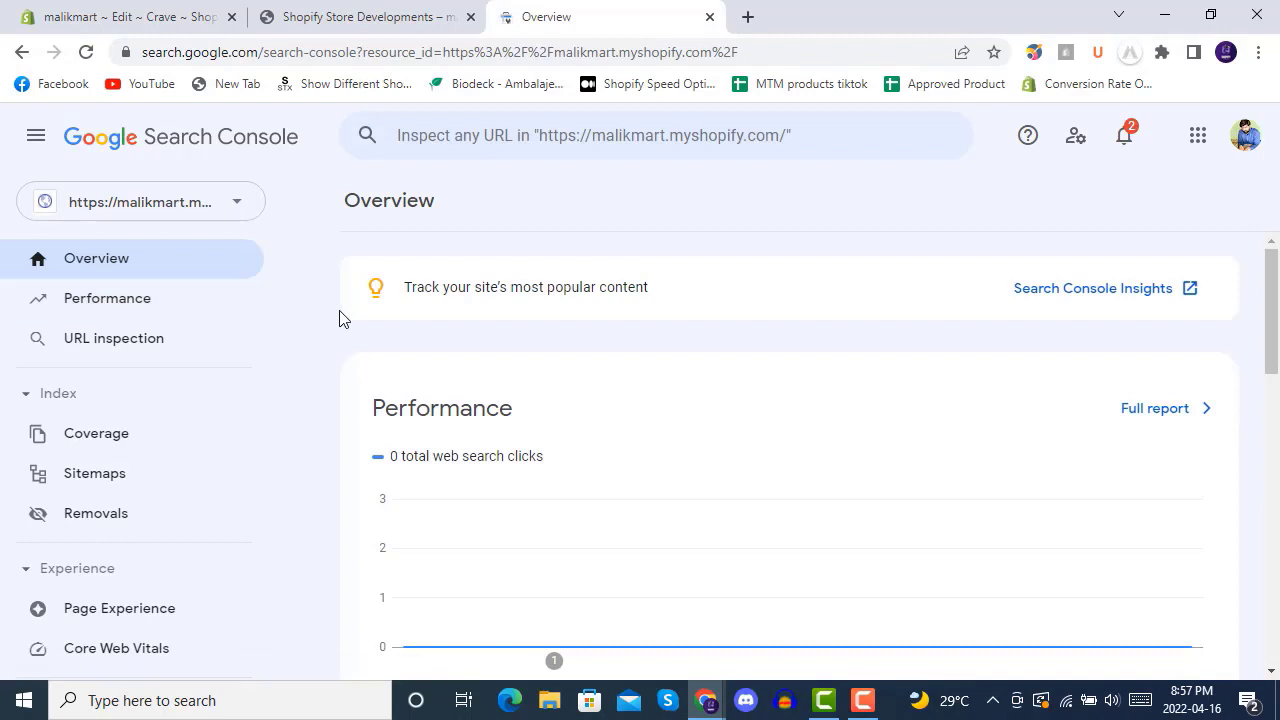
{"action": "left_click", "coordinate": [78, 478]}
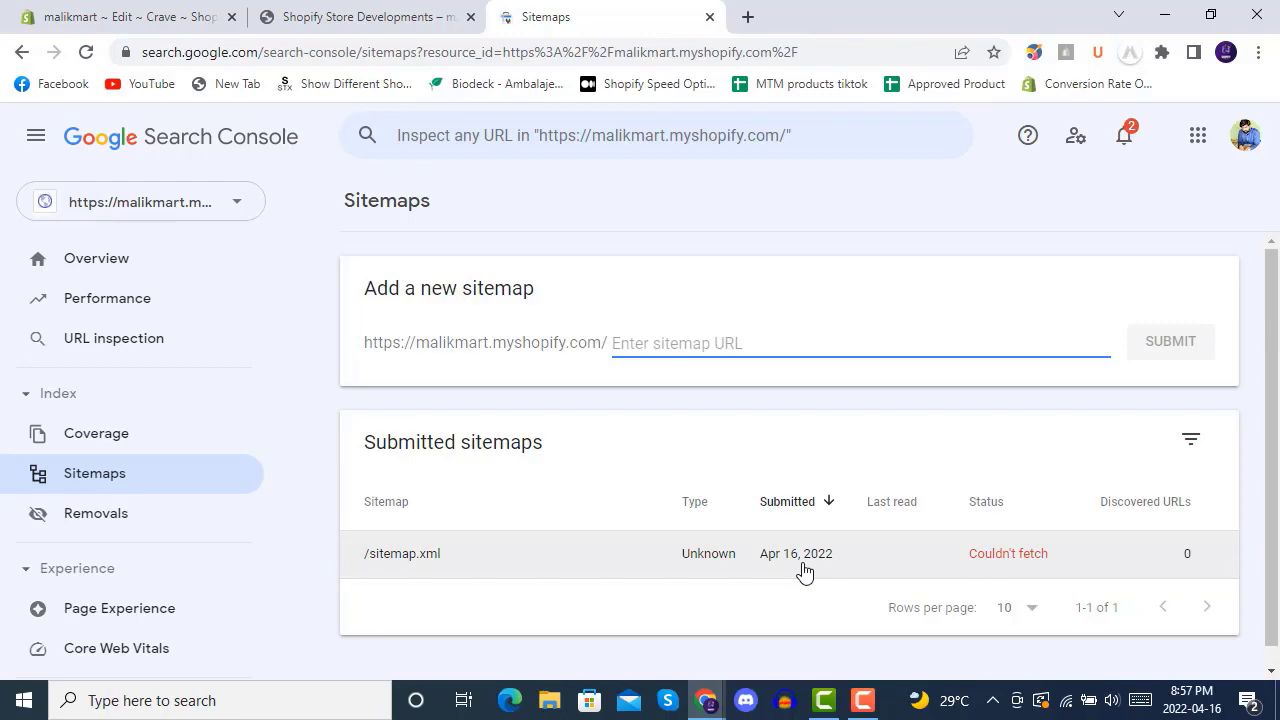
Step: In the Shopify Online Store preferences, change the homepage title to "Shopify Jewellery Dropshipping Store Developments"
{"action": "left_click", "coordinate": [127, 12]}
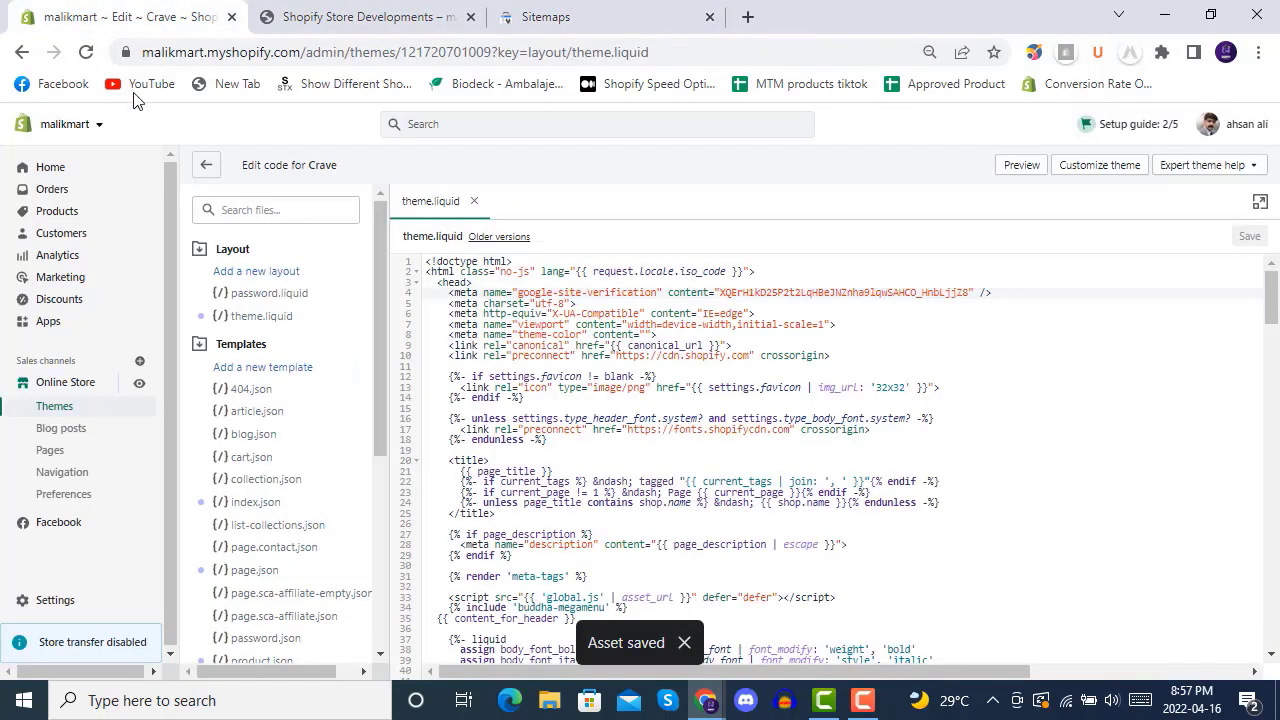
{"action": "left_click", "coordinate": [82, 494]}
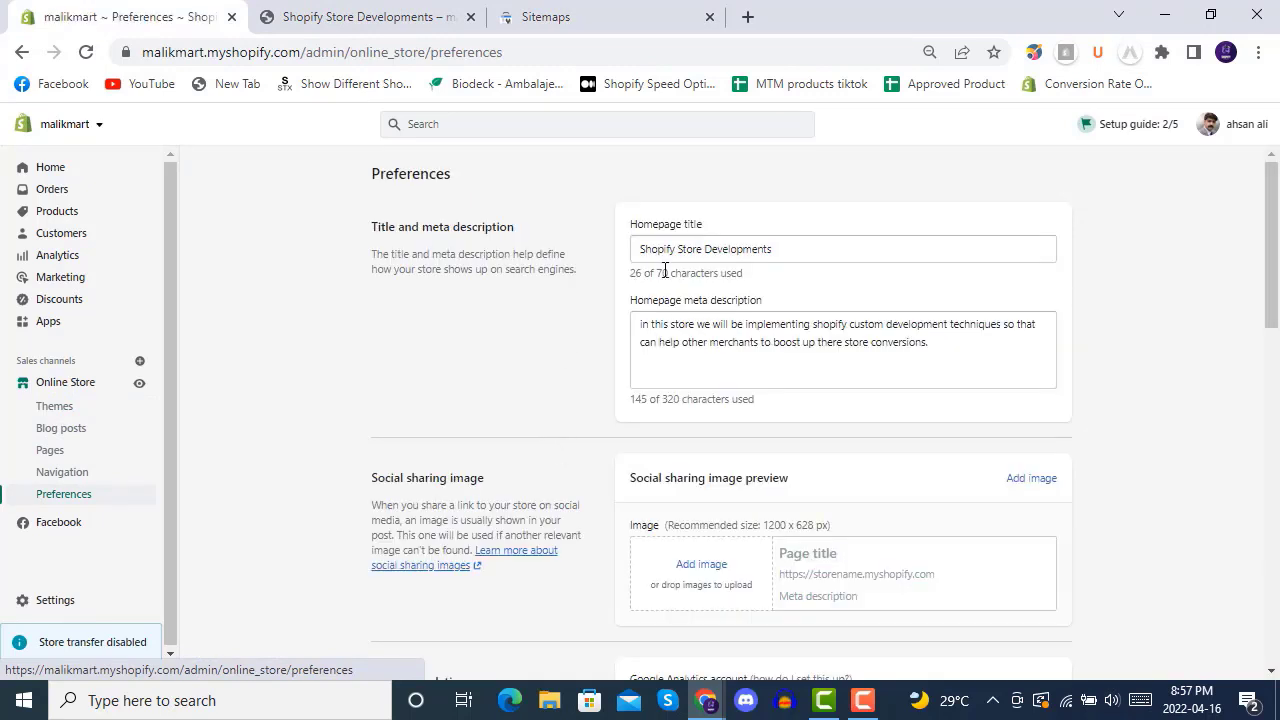
{"action": "left_click", "coordinate": [818, 252]}
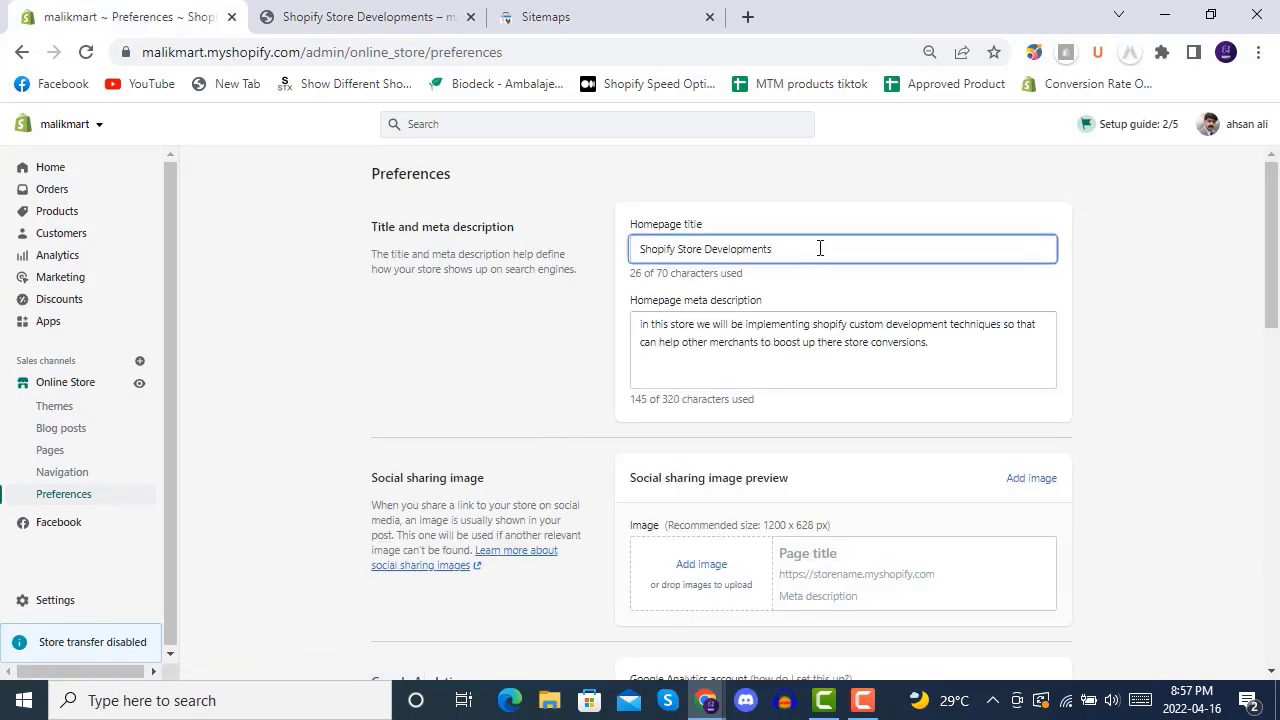
{"action": "key", "text": "ctrl+a"}
{"action": "left_click", "coordinate": [826, 250]}
{"action": "type", "text": "Dropship"}
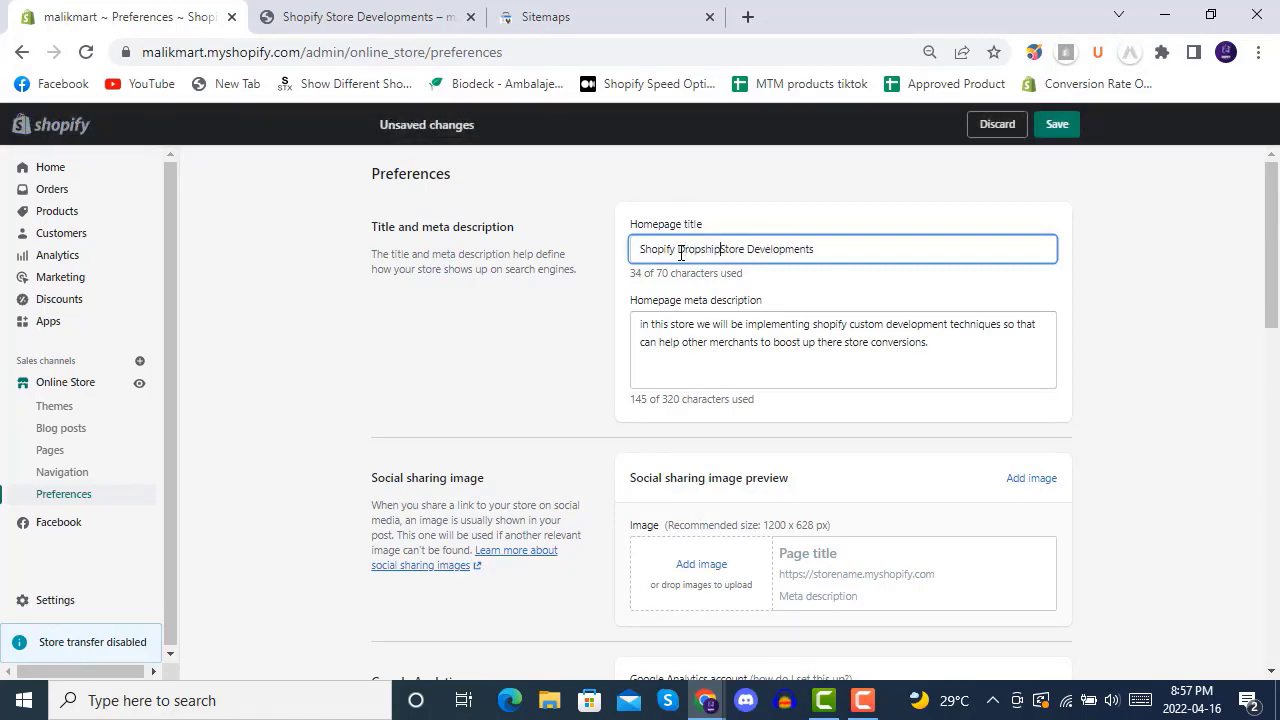
{"action": "type", "text": "ping "}
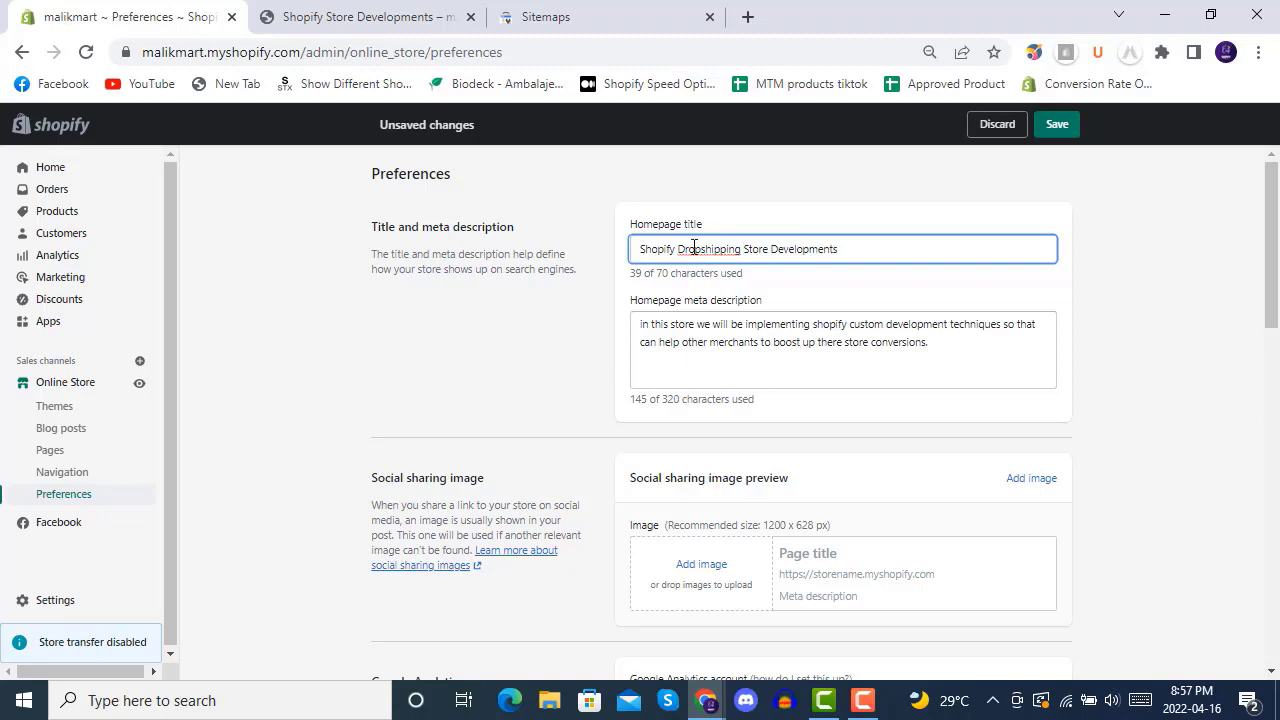
{"action": "type", "text": "Jeweller"}
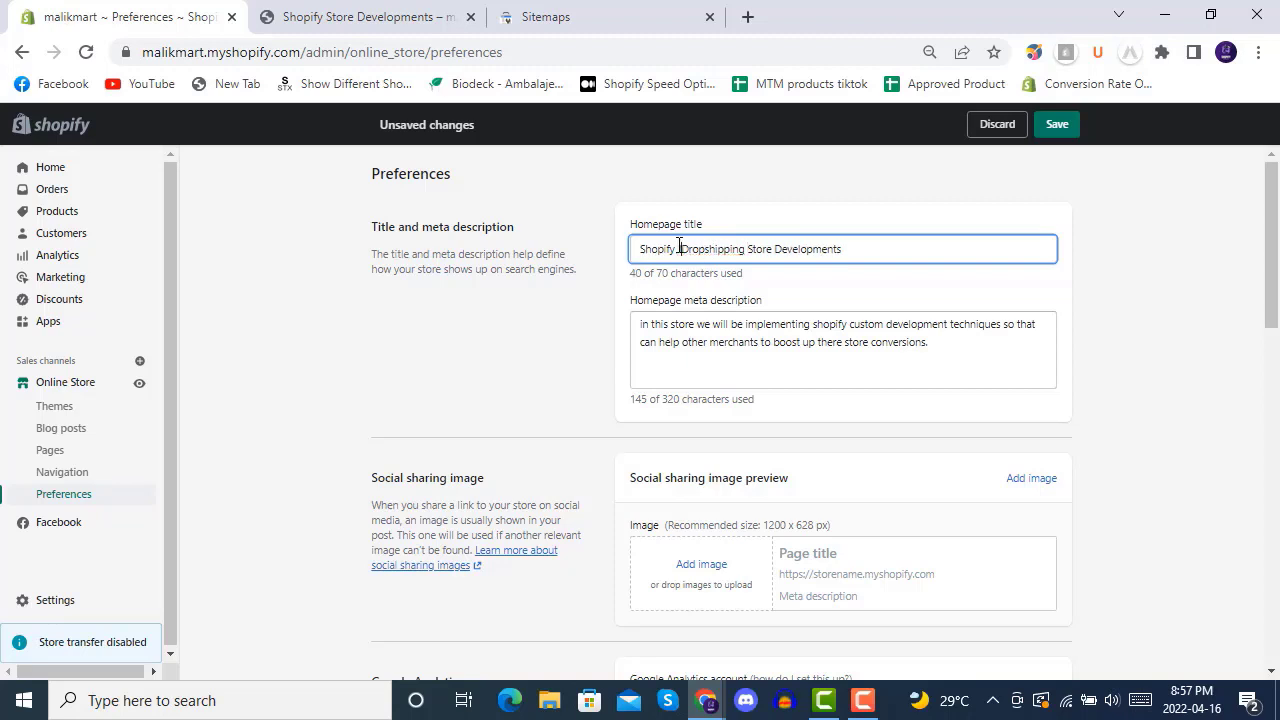
{"action": "type", "text": "y"}
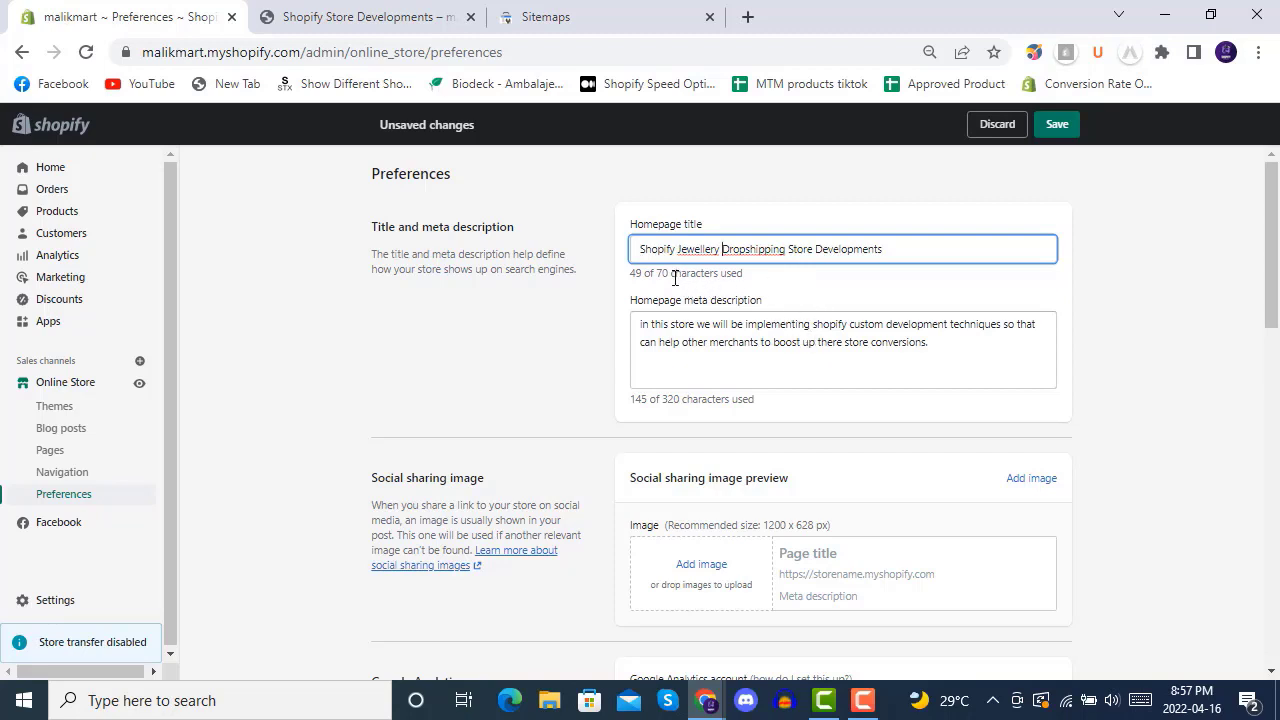
{"action": "left_click", "coordinate": [667, 272]}
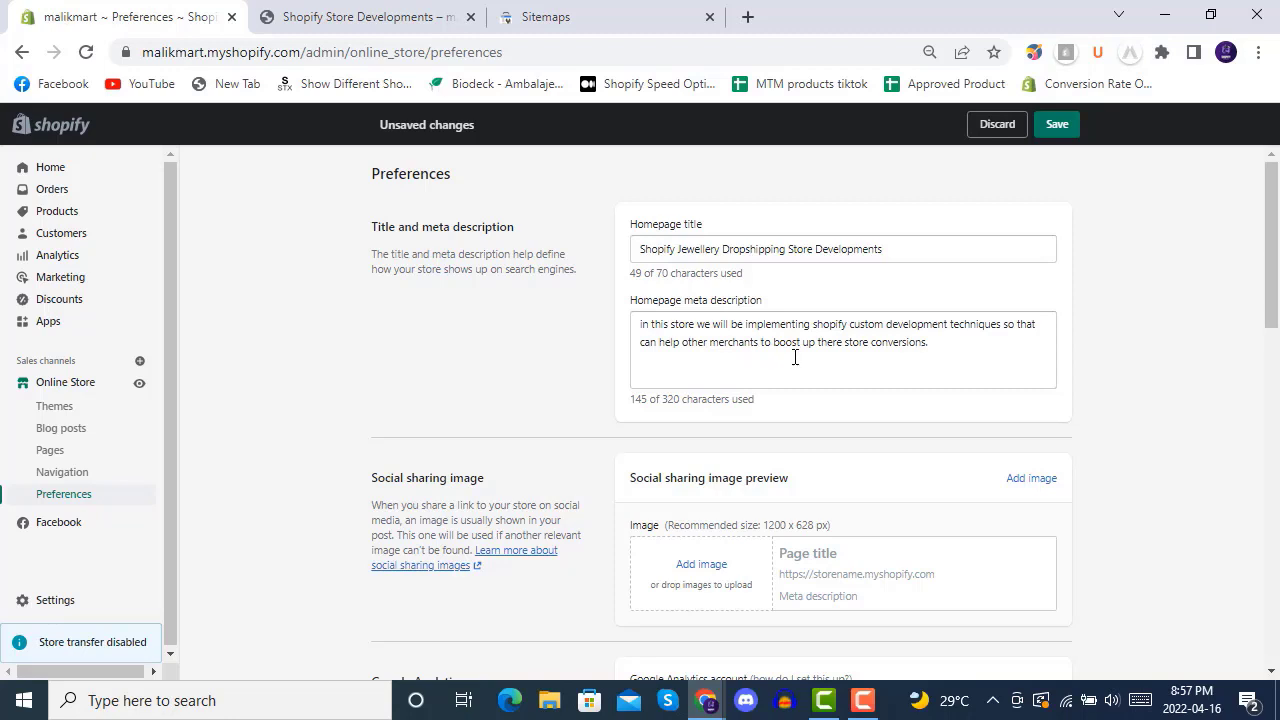
{"action": "left_click", "coordinate": [968, 351]}
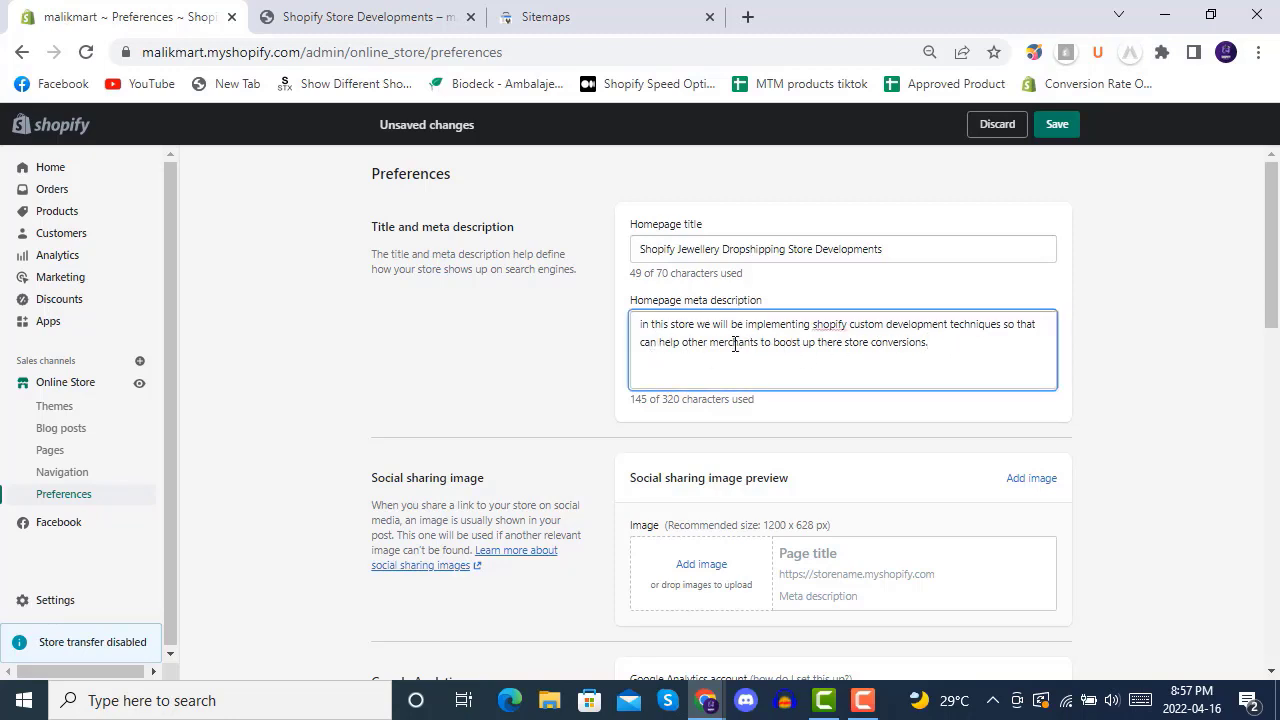
Step: Add 1.png from Local Disk (E:) > ecommpremium > Udemy Shopify Course > data > Untitled design as the social sharing image and save the preferences
{"action": "scroll", "coordinate": [765, 346], "scroll_direction": "down", "scroll_amount": 2}
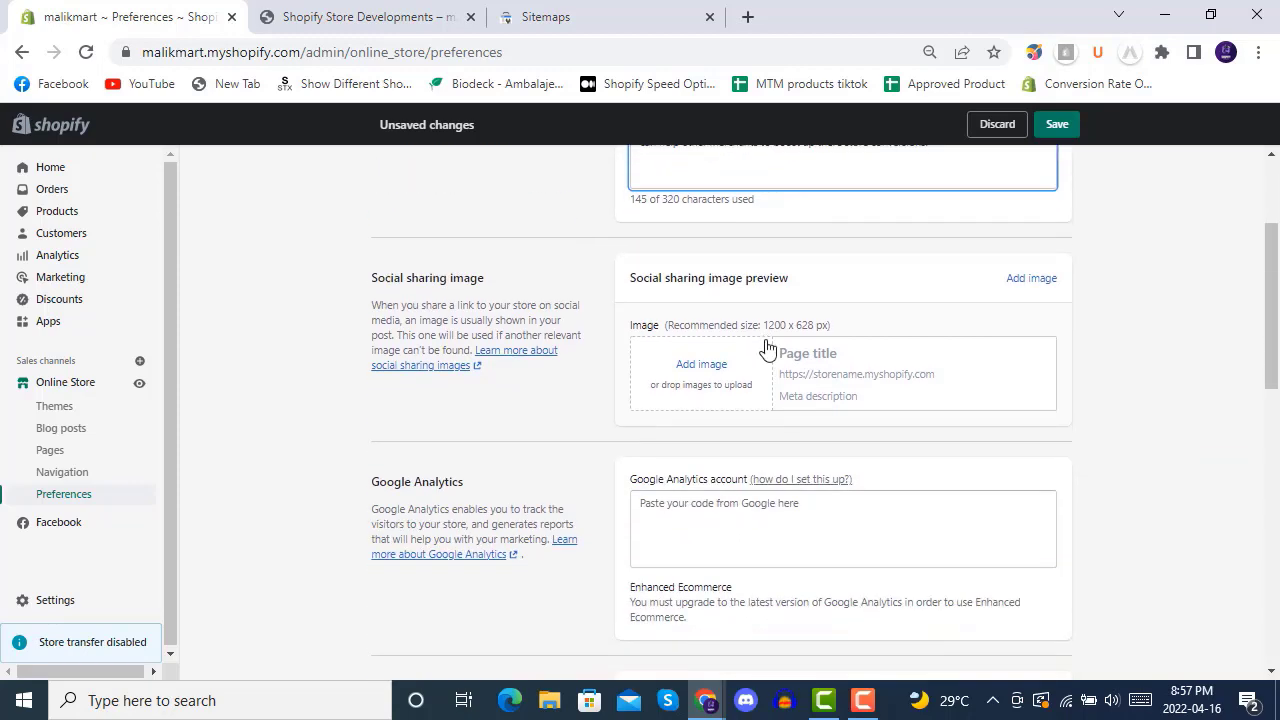
{"action": "left_click", "coordinate": [758, 402]}
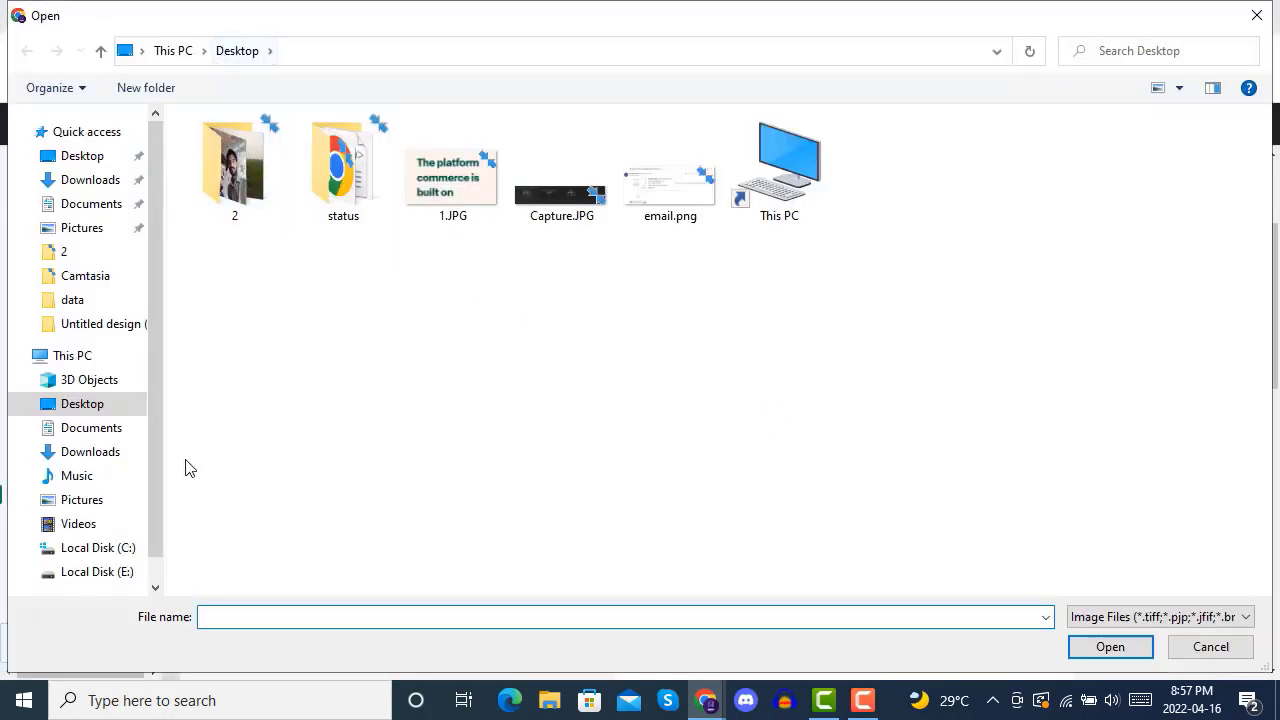
{"action": "left_click", "coordinate": [96, 573]}
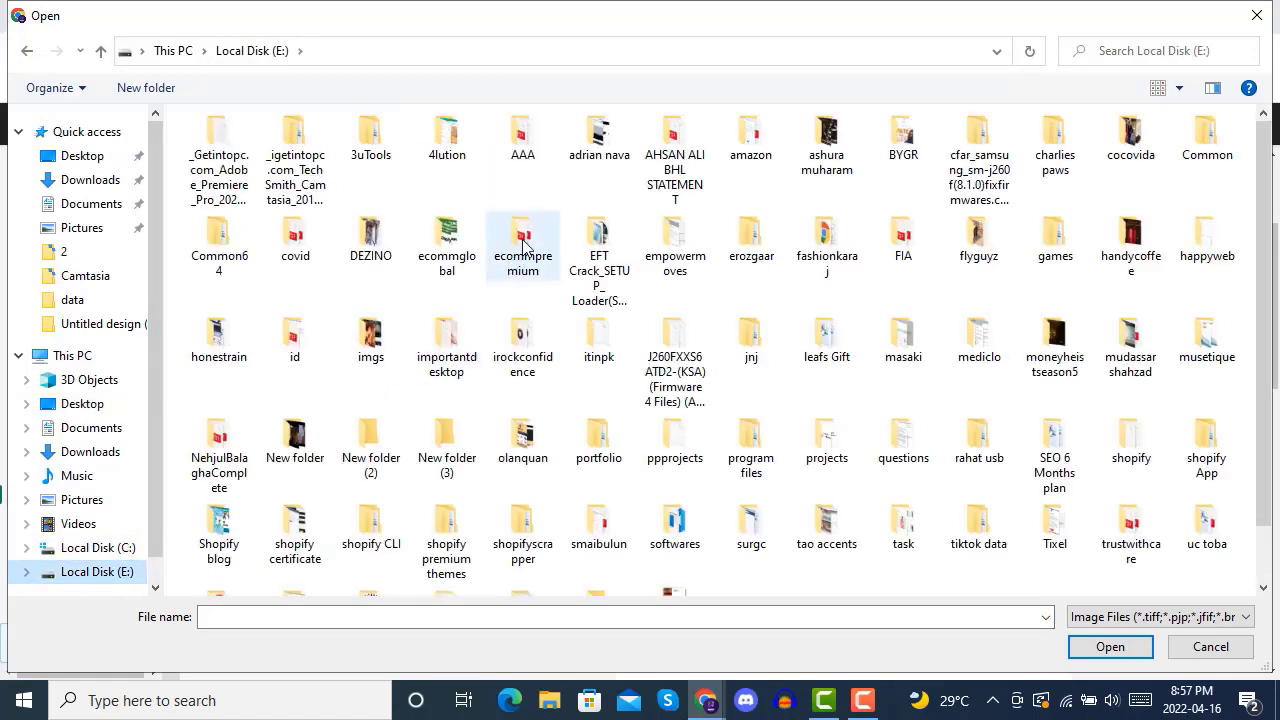
{"action": "double_click", "coordinate": [523, 245]}
{"action": "double_click", "coordinate": [493, 443]}
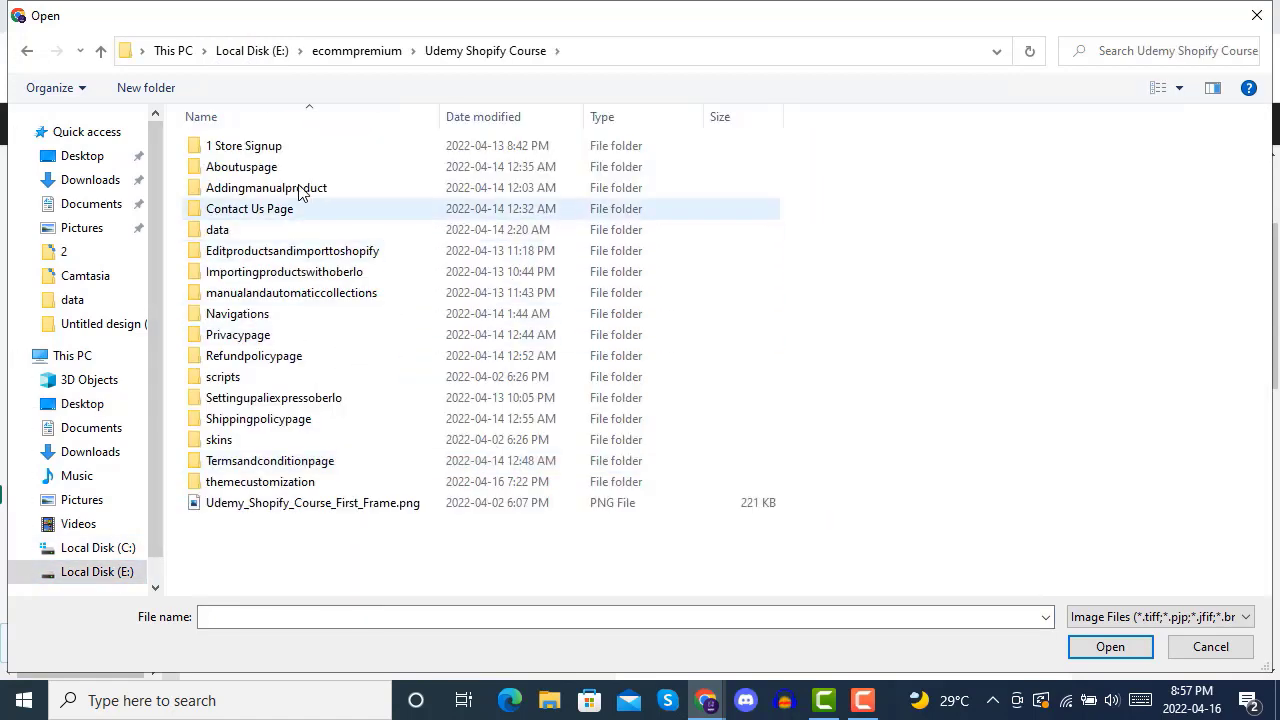
{"action": "double_click", "coordinate": [230, 230]}
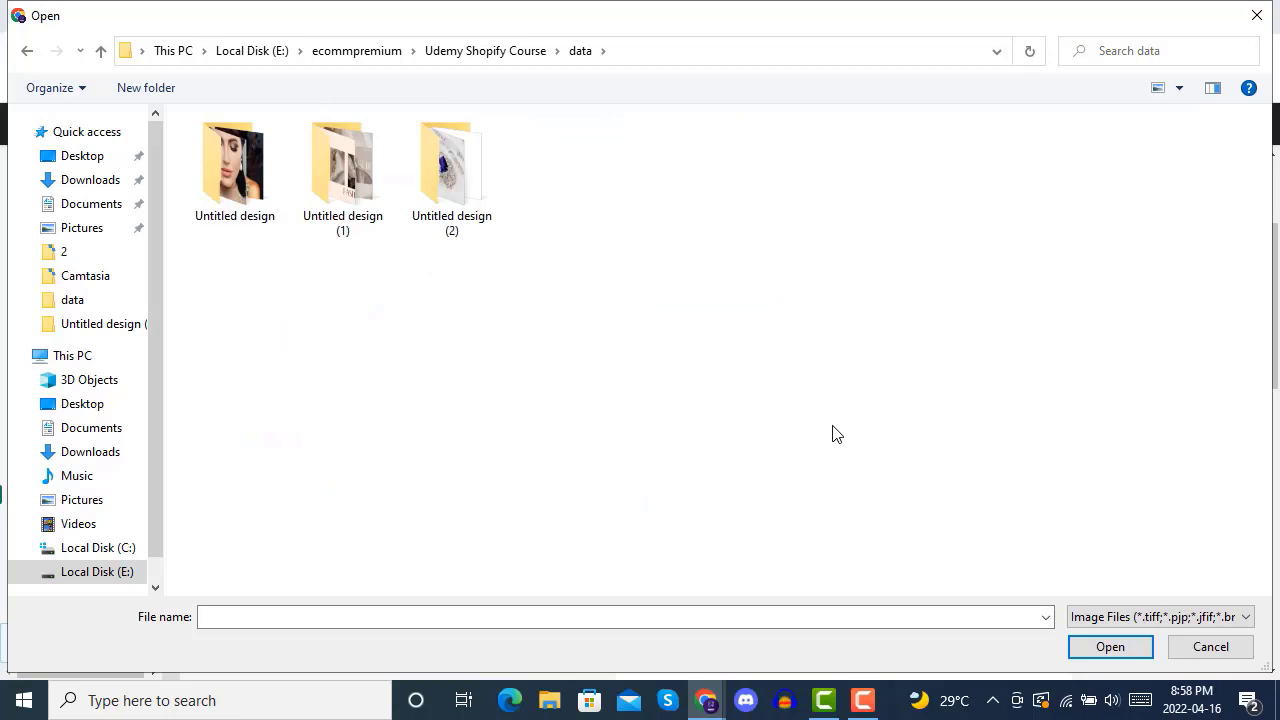
{"action": "double_click", "coordinate": [333, 175]}
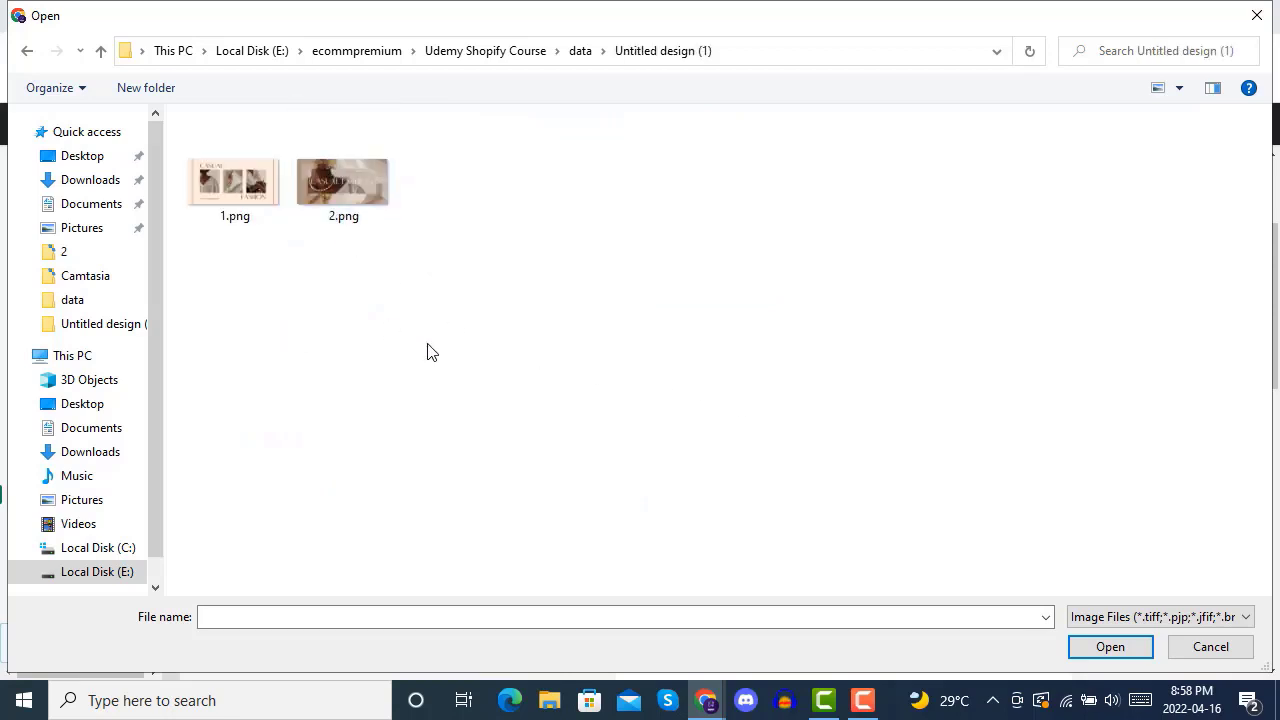
{"action": "left_click", "coordinate": [580, 50]}
{"action": "double_click", "coordinate": [237, 170]}
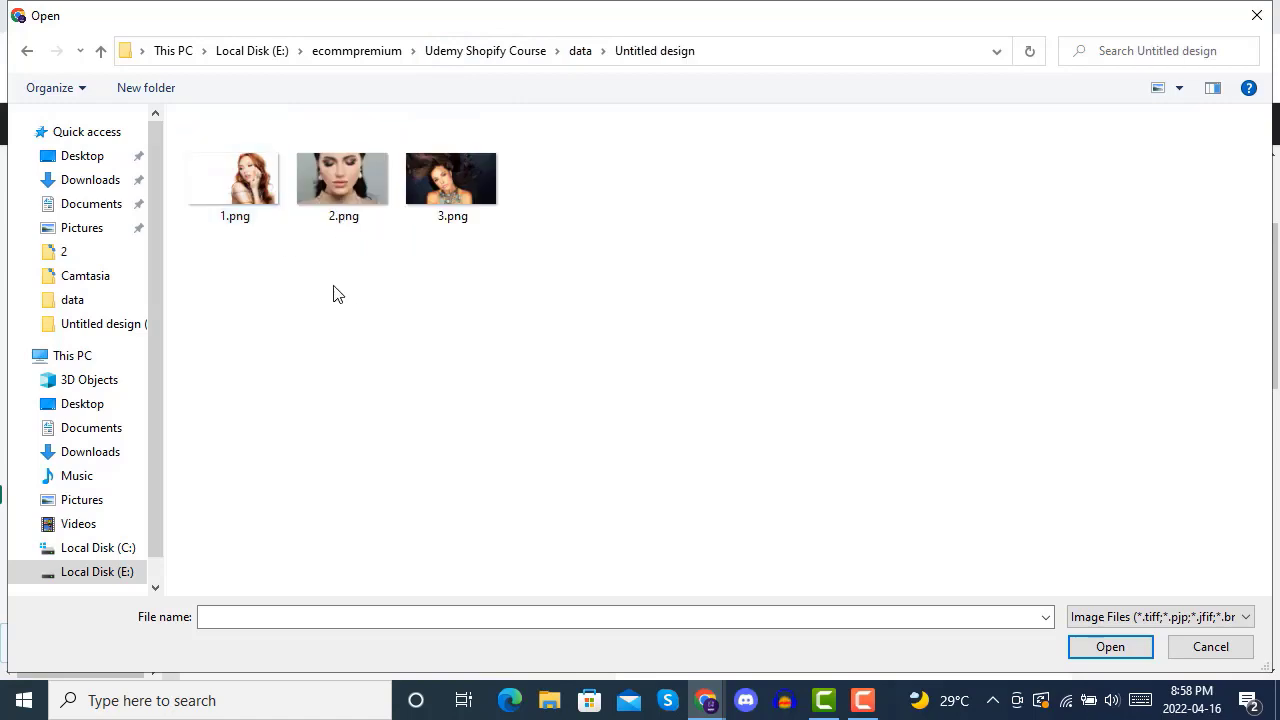
{"action": "double_click", "coordinate": [257, 192]}
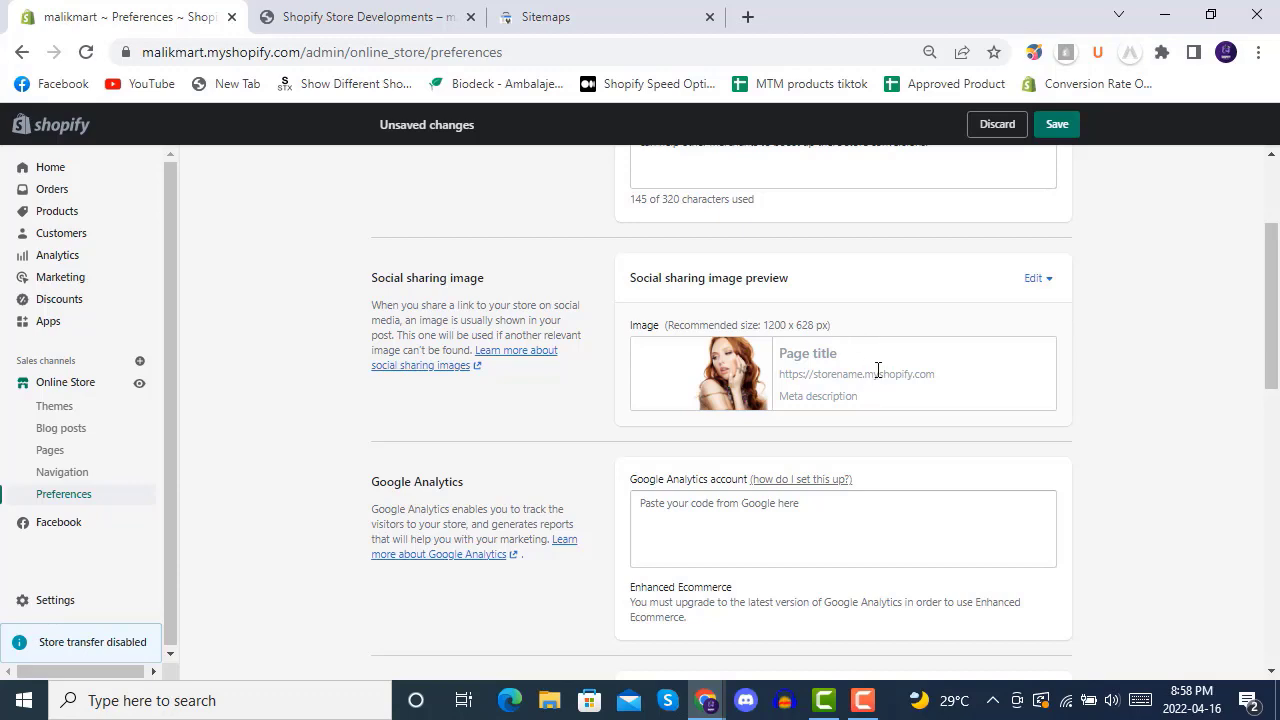
{"action": "scroll", "coordinate": [848, 394], "scroll_direction": "down", "scroll_amount": 2}
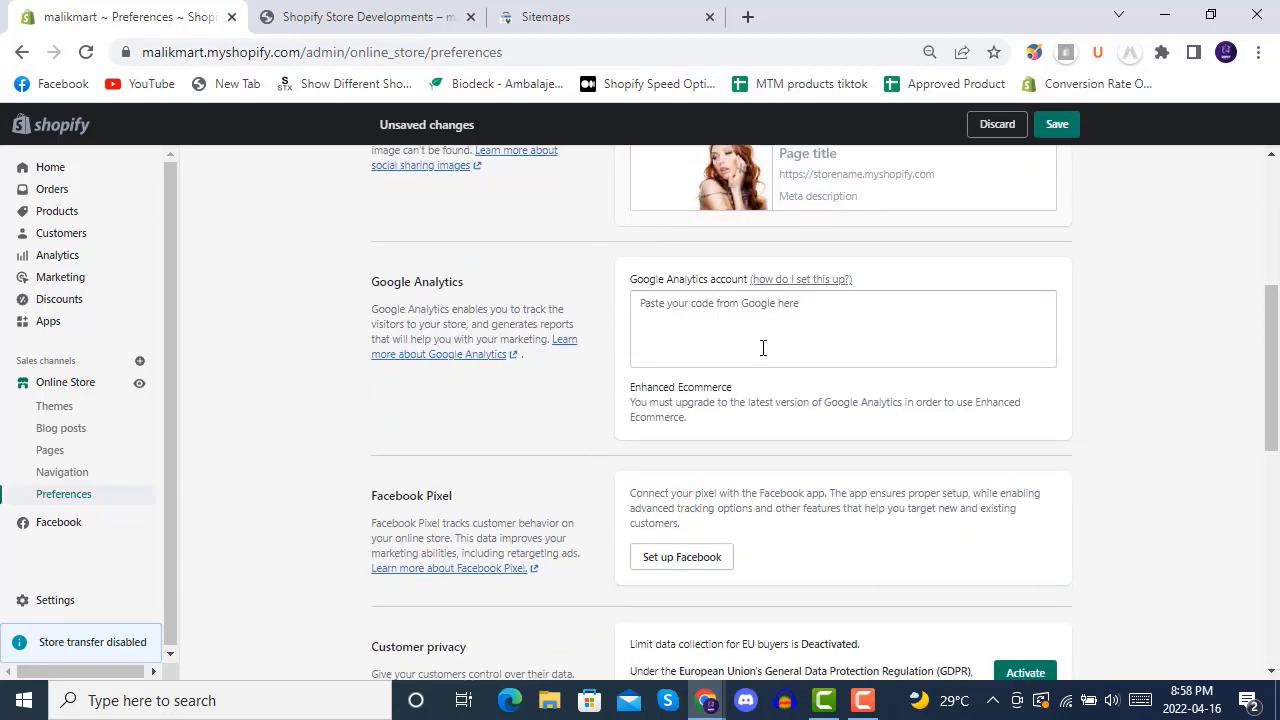
{"action": "left_click", "coordinate": [1057, 126]}
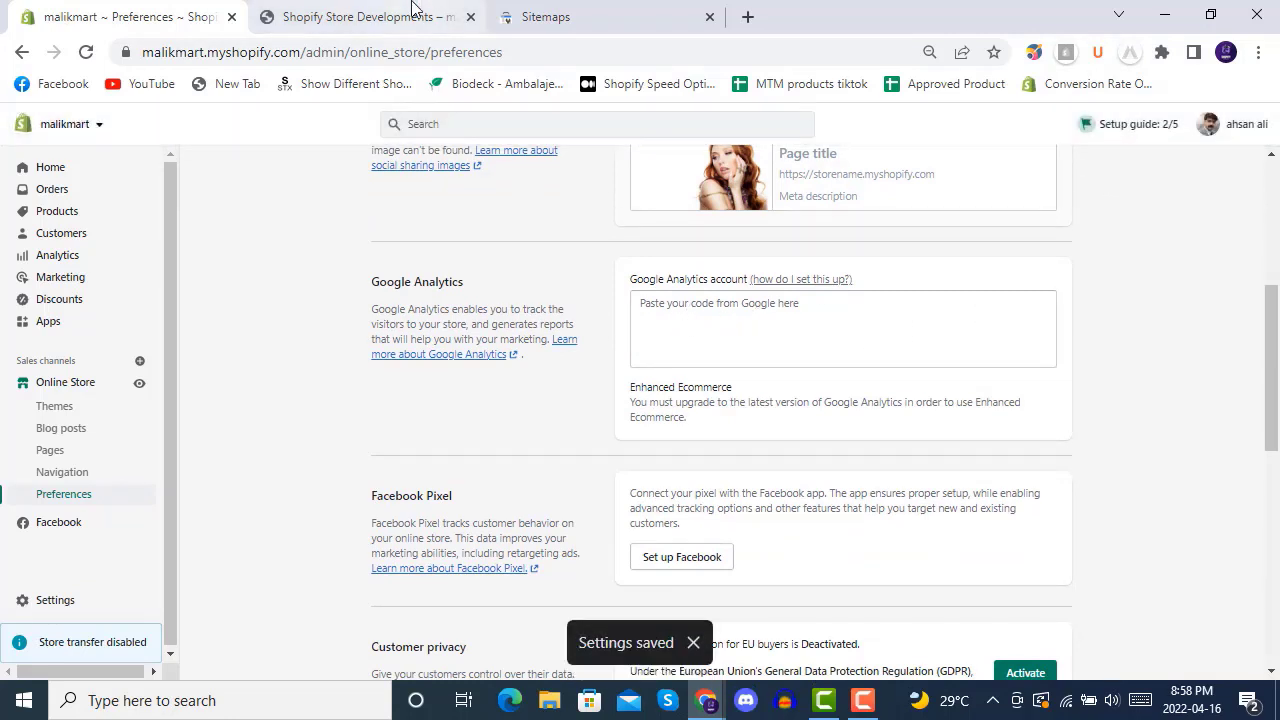
Step: Open Google Analytics at analytics.google.com in a new browser tab
{"action": "left_click", "coordinate": [748, 16]}
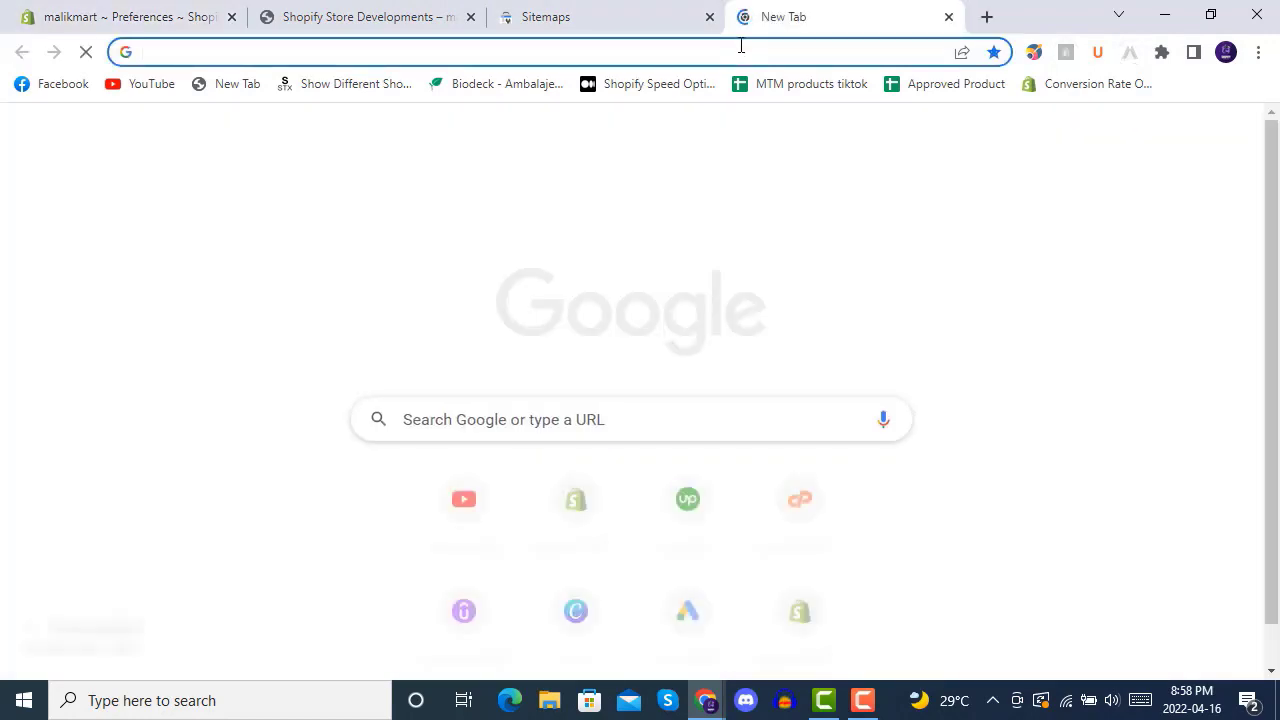
{"action": "type", "text": "analy"}
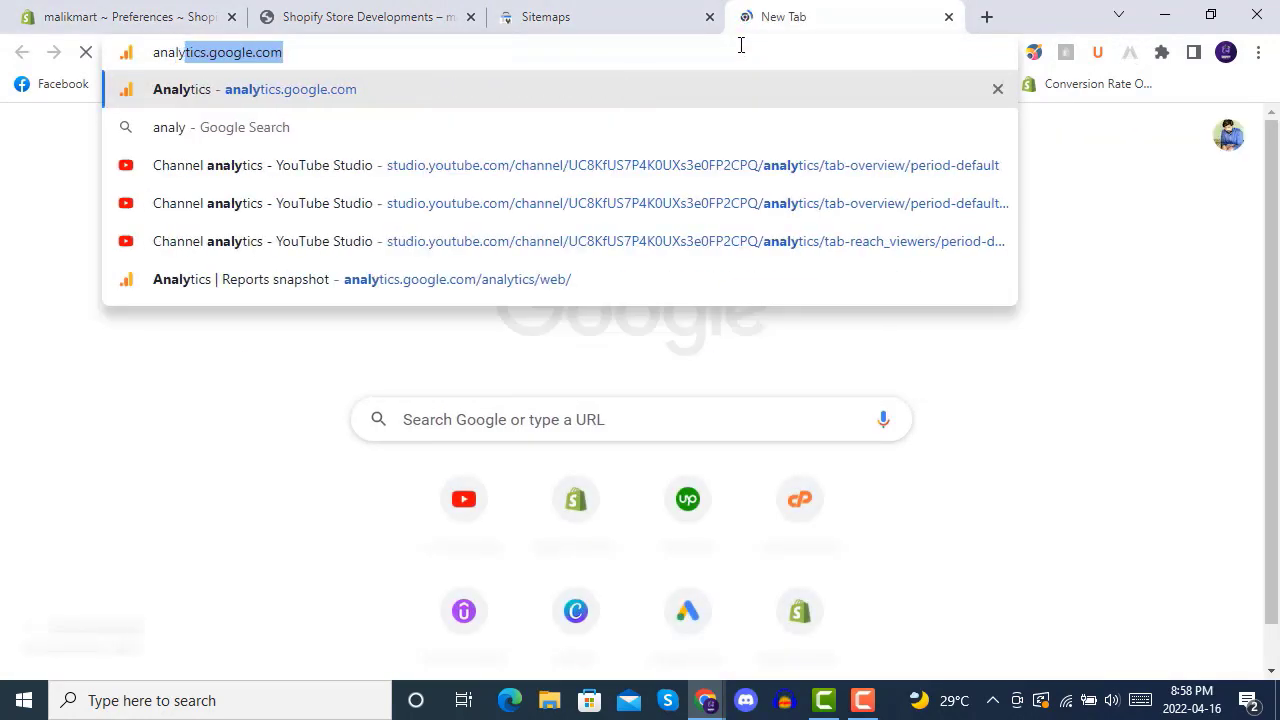
{"action": "key", "text": "Return"}
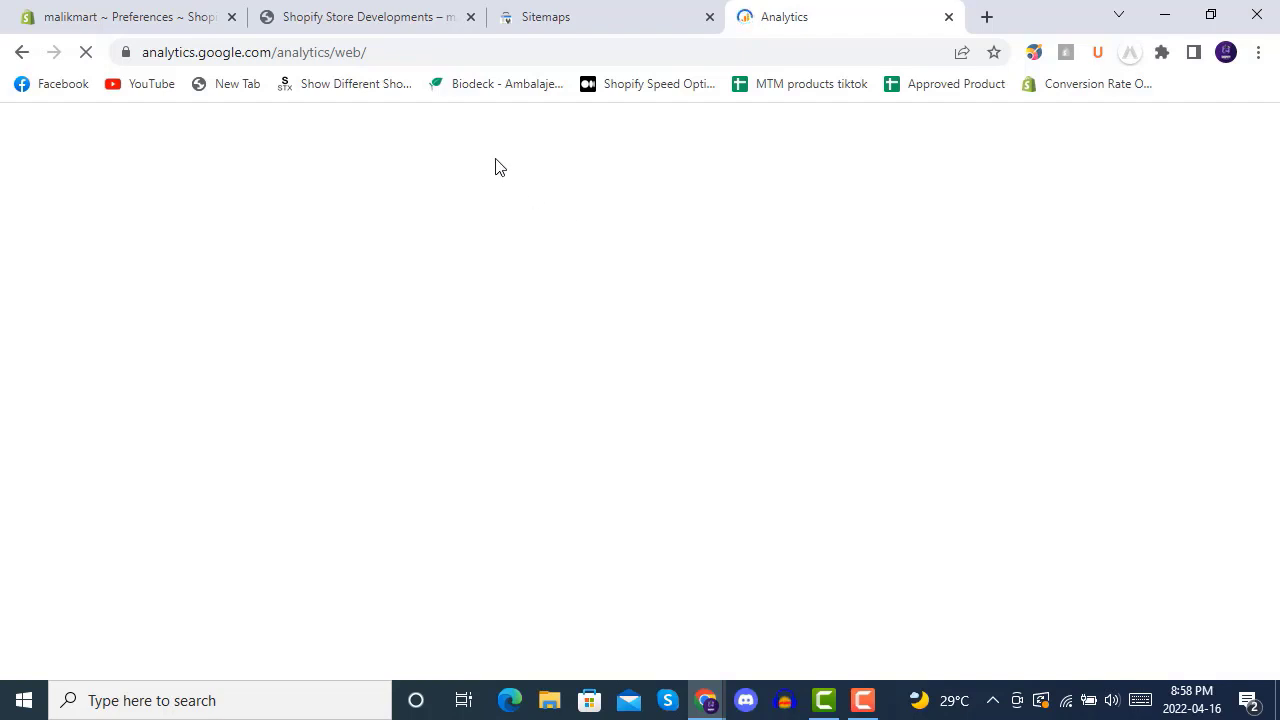
{"action": "left_click", "coordinate": [141, 14]}
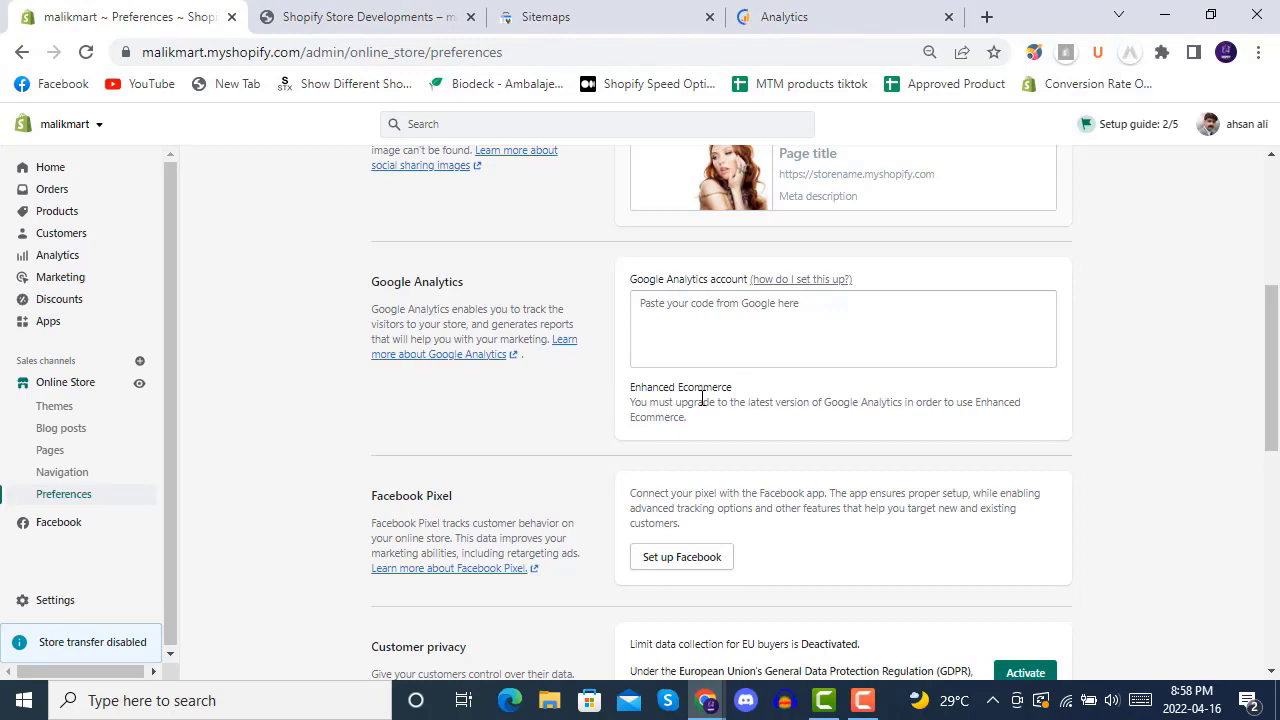
{"action": "left_click", "coordinate": [814, 17]}
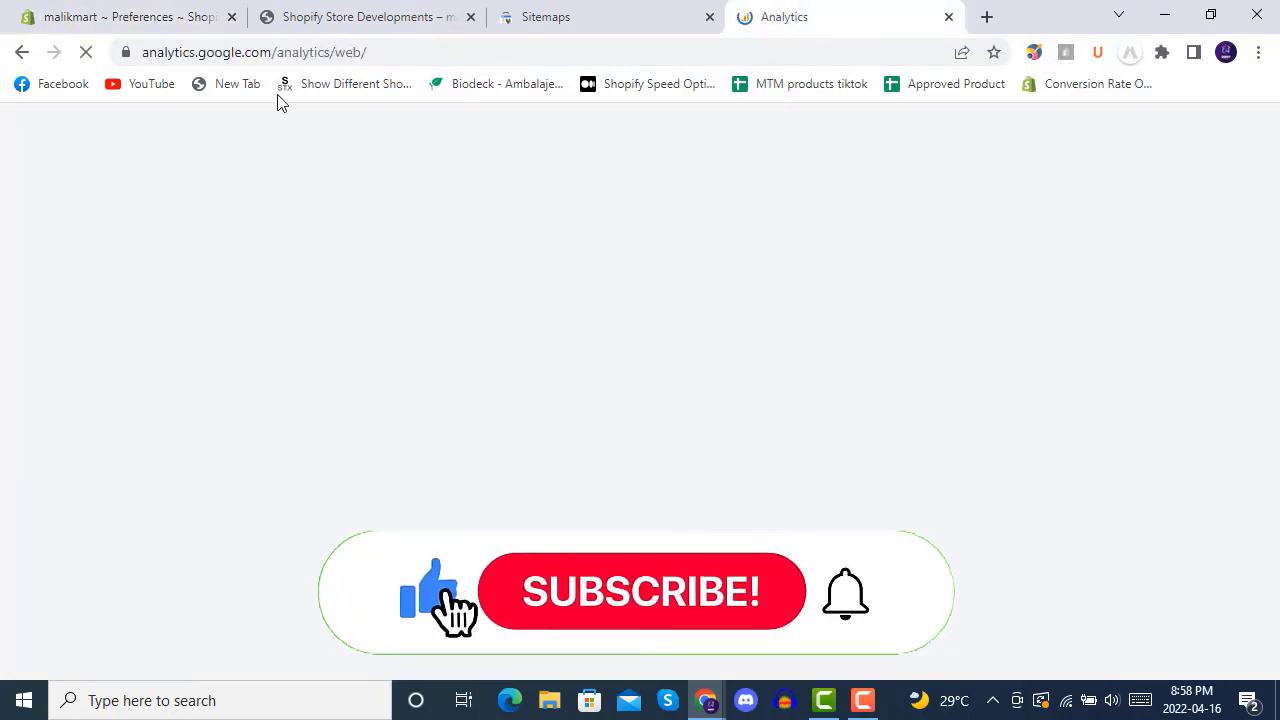
{"action": "left_click", "coordinate": [141, 14]}
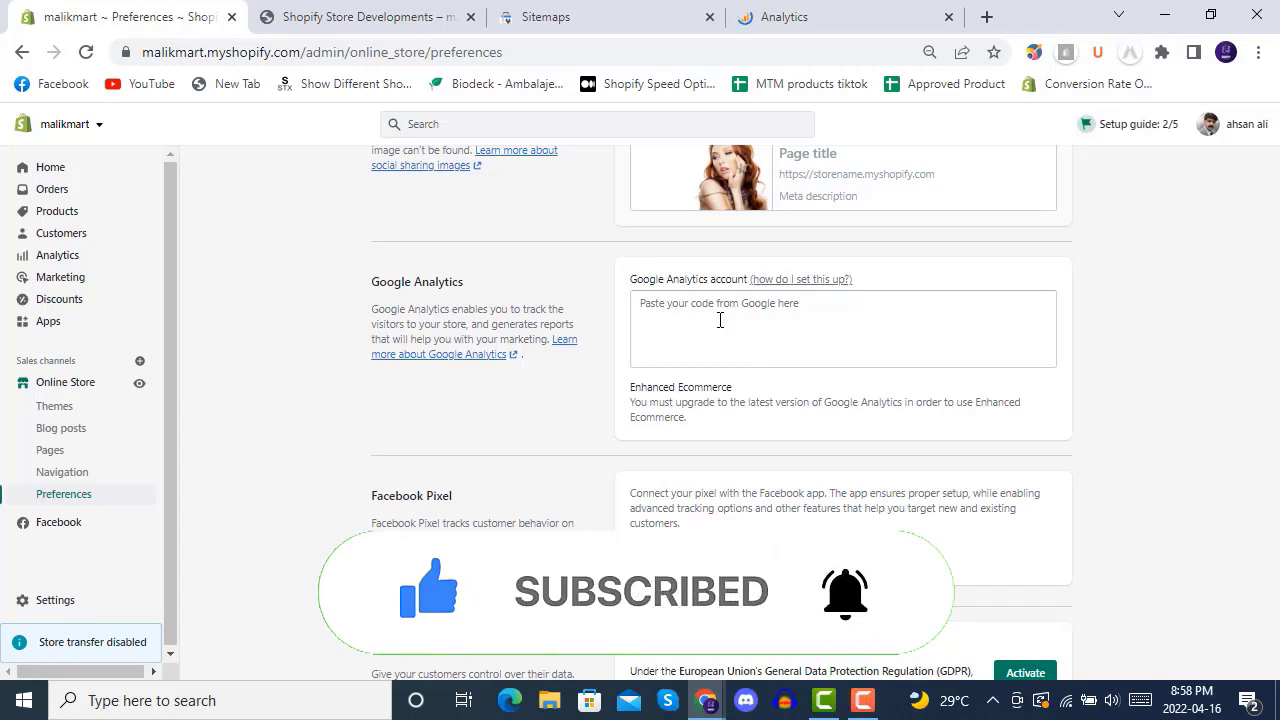
{"action": "left_click", "coordinate": [862, 7]}
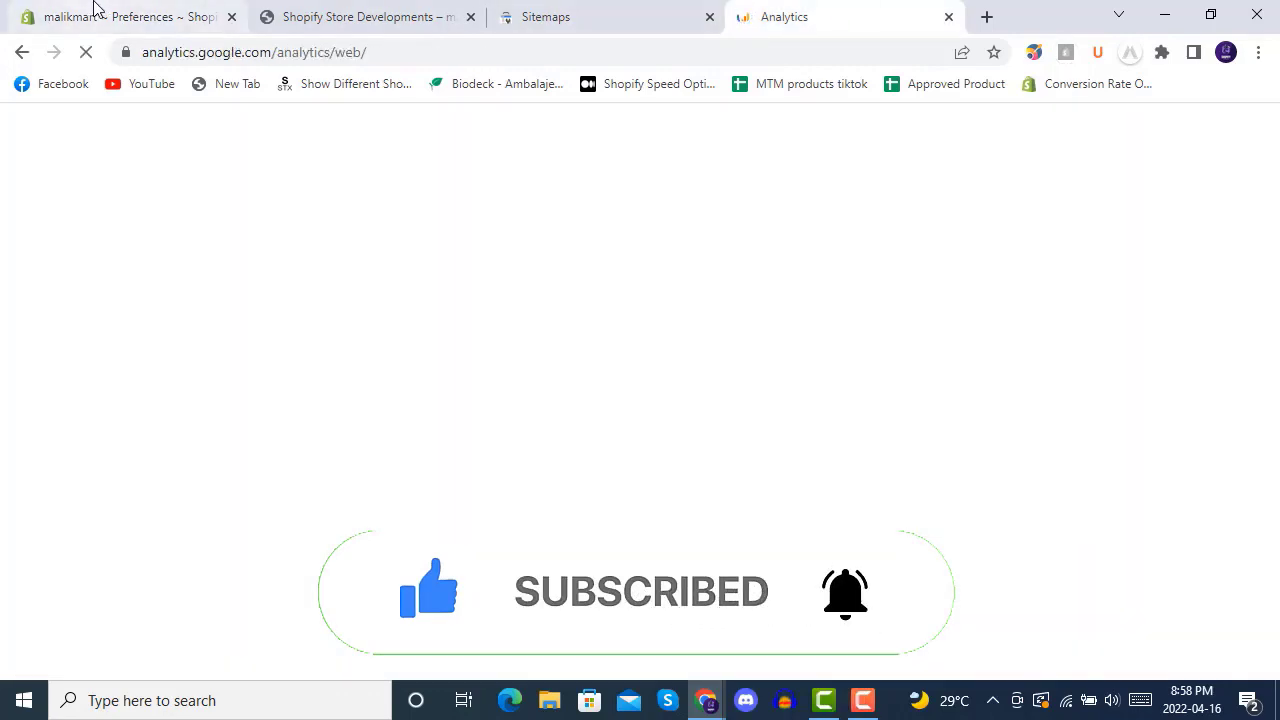
{"action": "left_click", "coordinate": [97, 10]}
{"action": "left_click", "coordinate": [770, 14]}
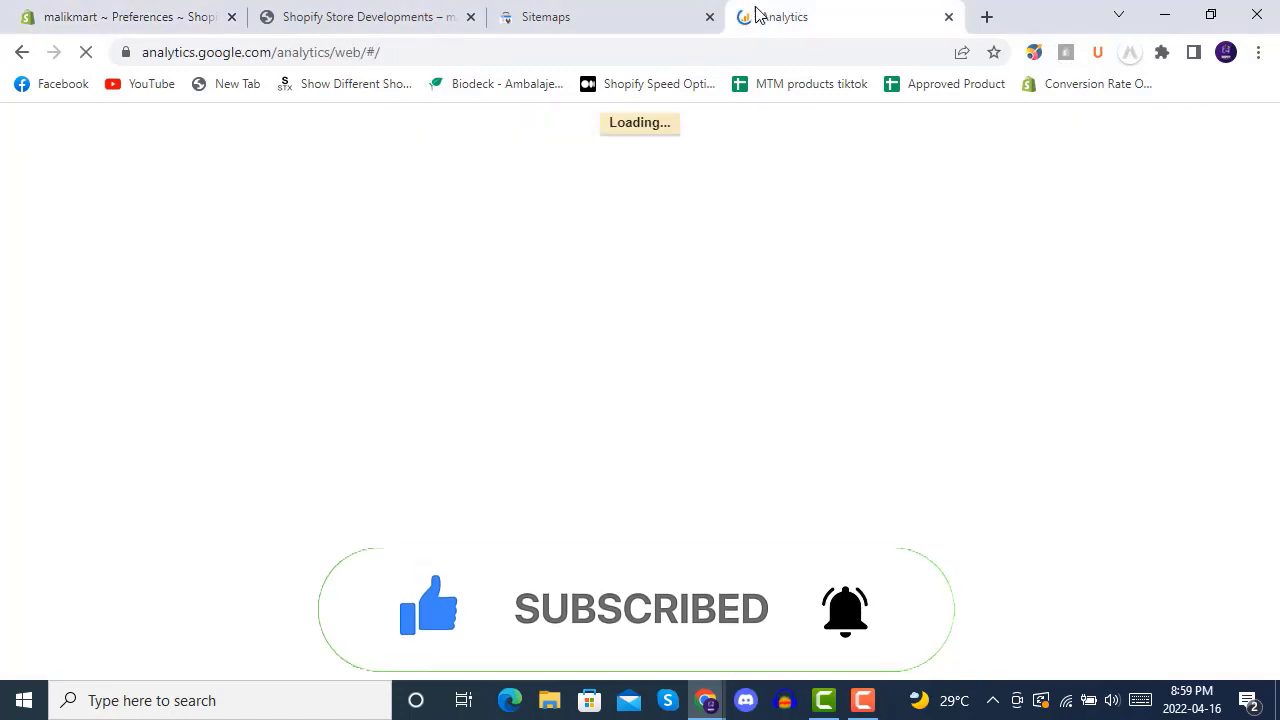
{"action": "left_click", "coordinate": [140, 9]}
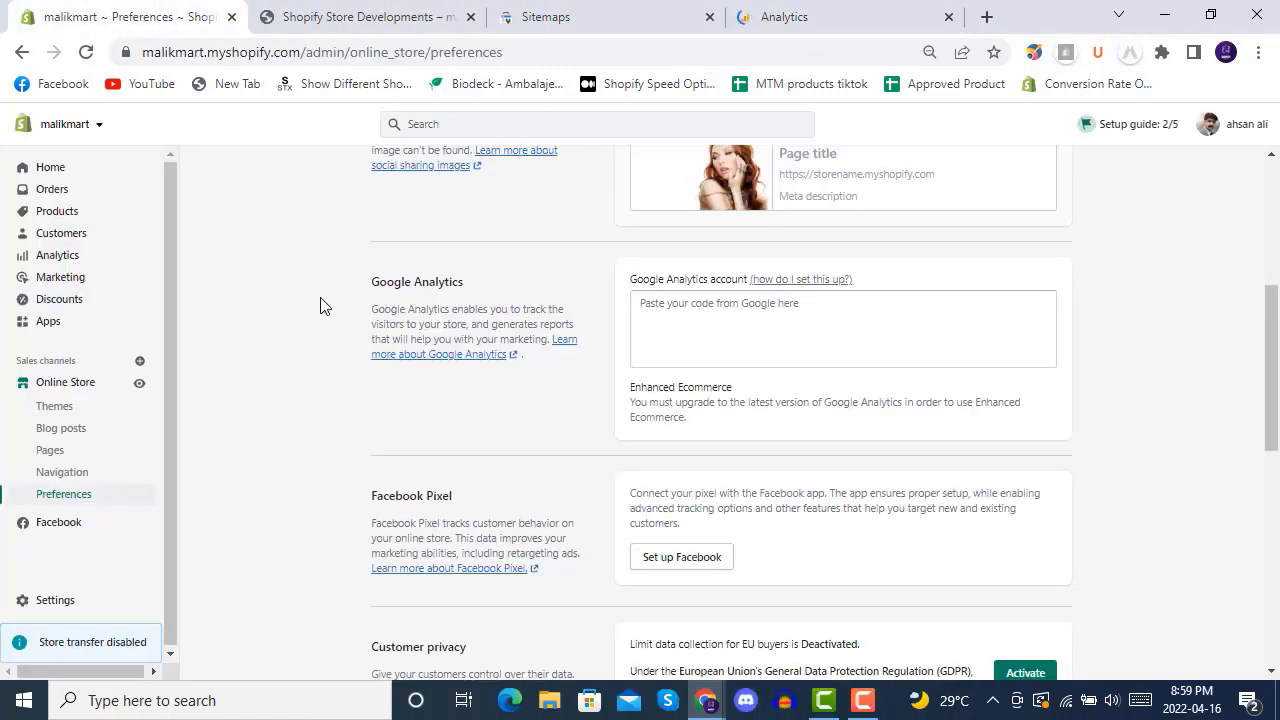
{"action": "left_click", "coordinate": [828, 7]}
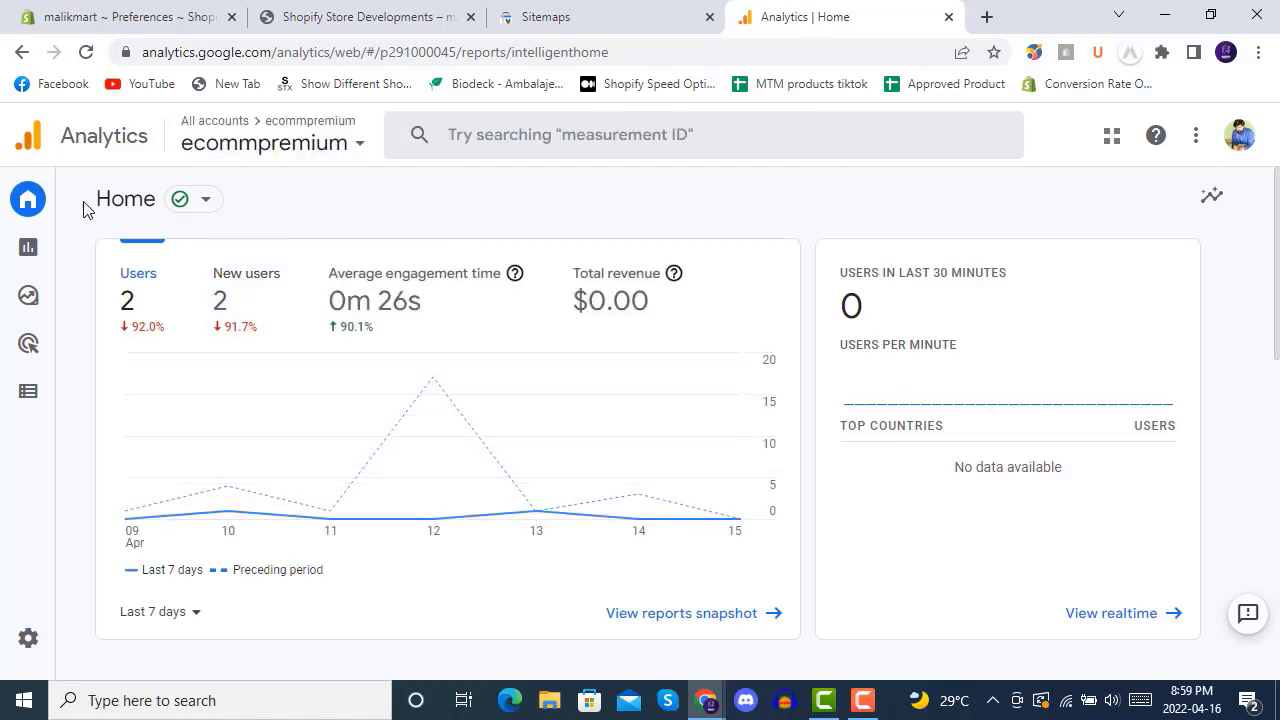
Step: Examine the available Analytics accounts and properties in the account picker, including a brief visit to Platform Home
{"action": "left_click", "coordinate": [272, 146]}
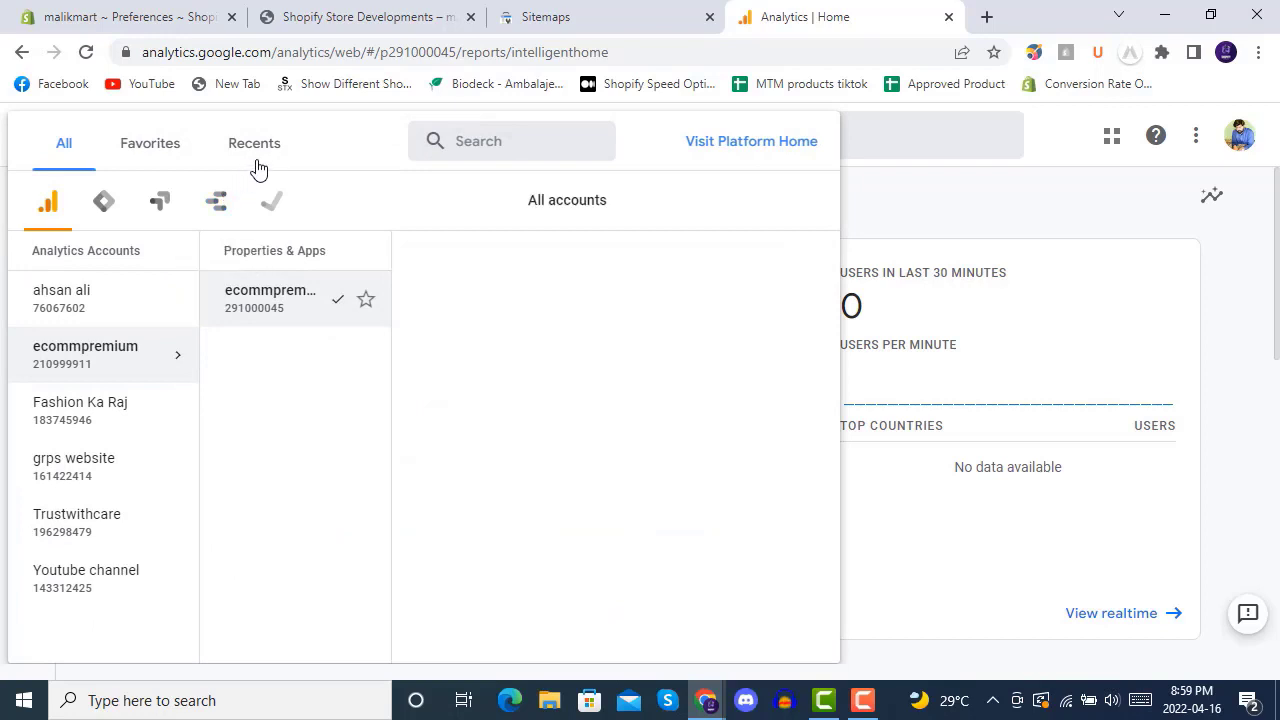
{"action": "left_click", "coordinate": [1000, 187]}
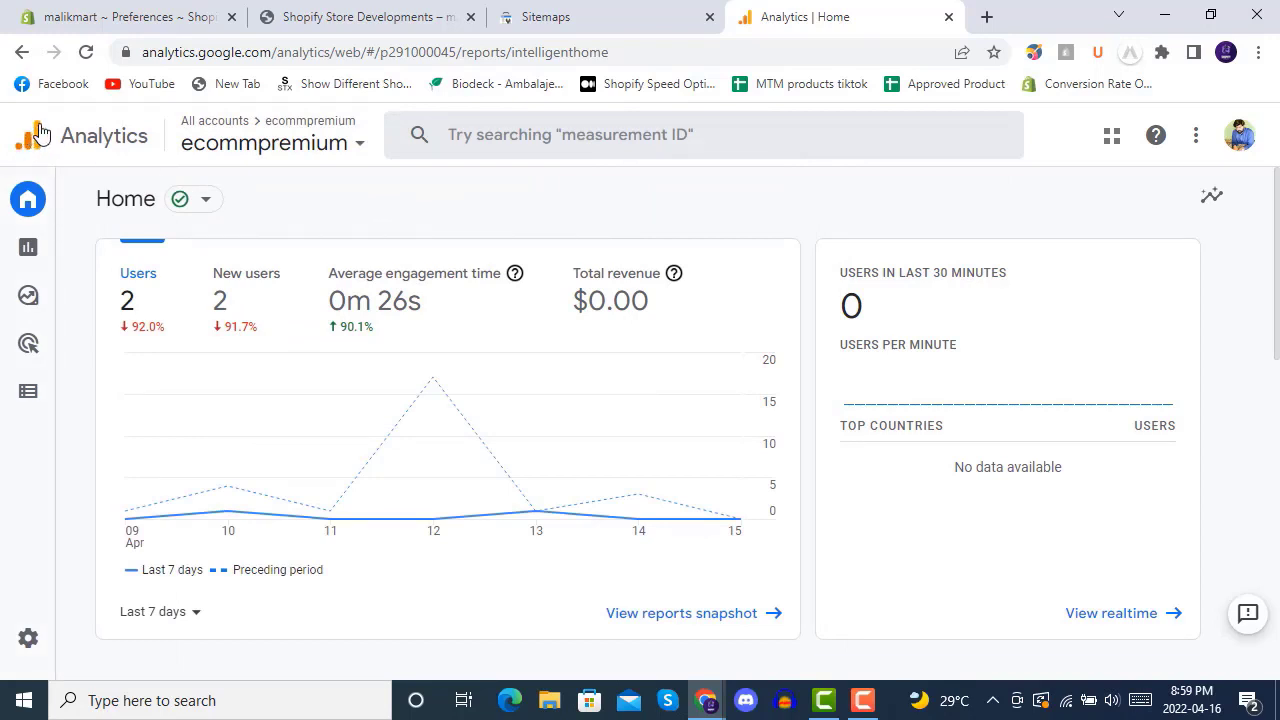
{"action": "left_click", "coordinate": [268, 135]}
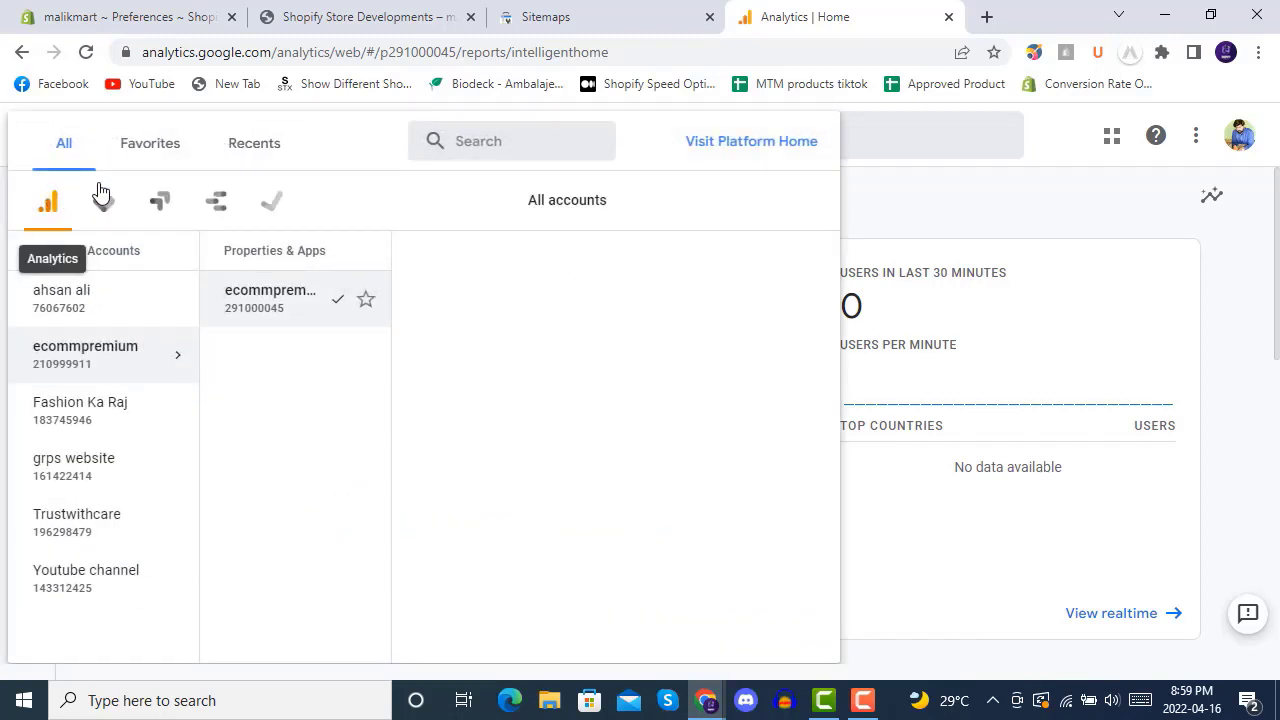
{"action": "left_click", "coordinate": [906, 191]}
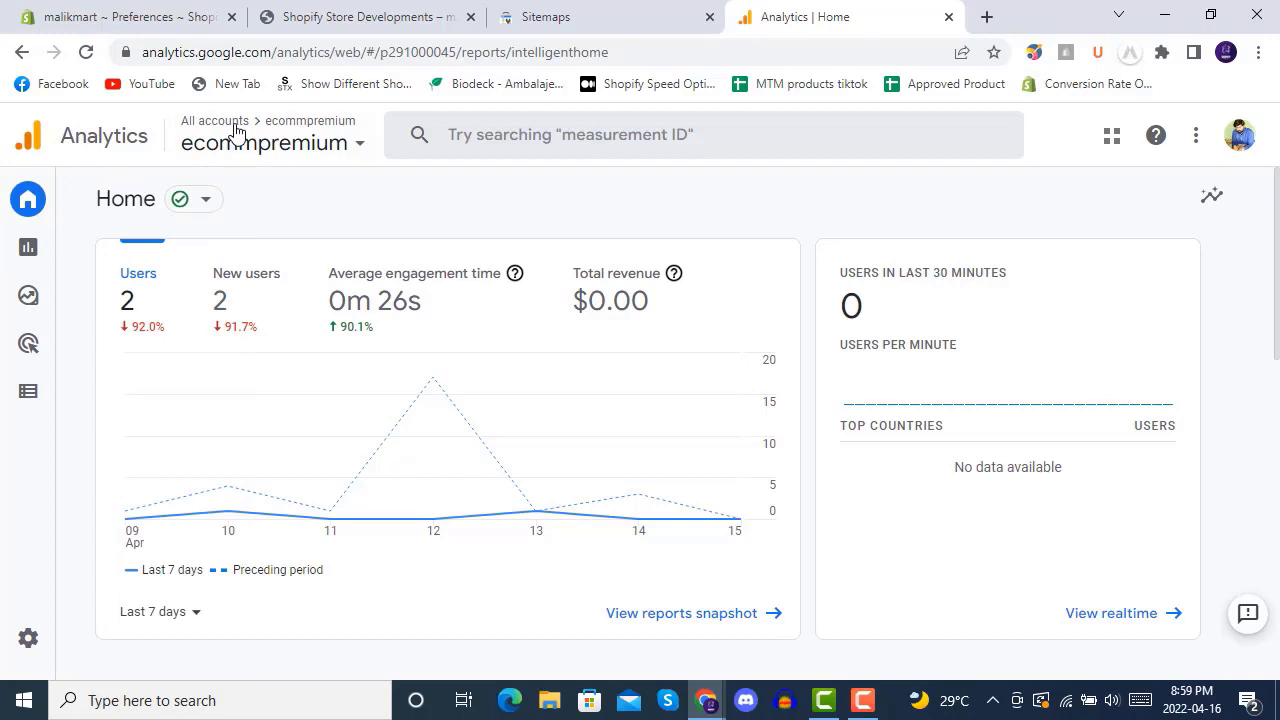
{"action": "left_click", "coordinate": [205, 127]}
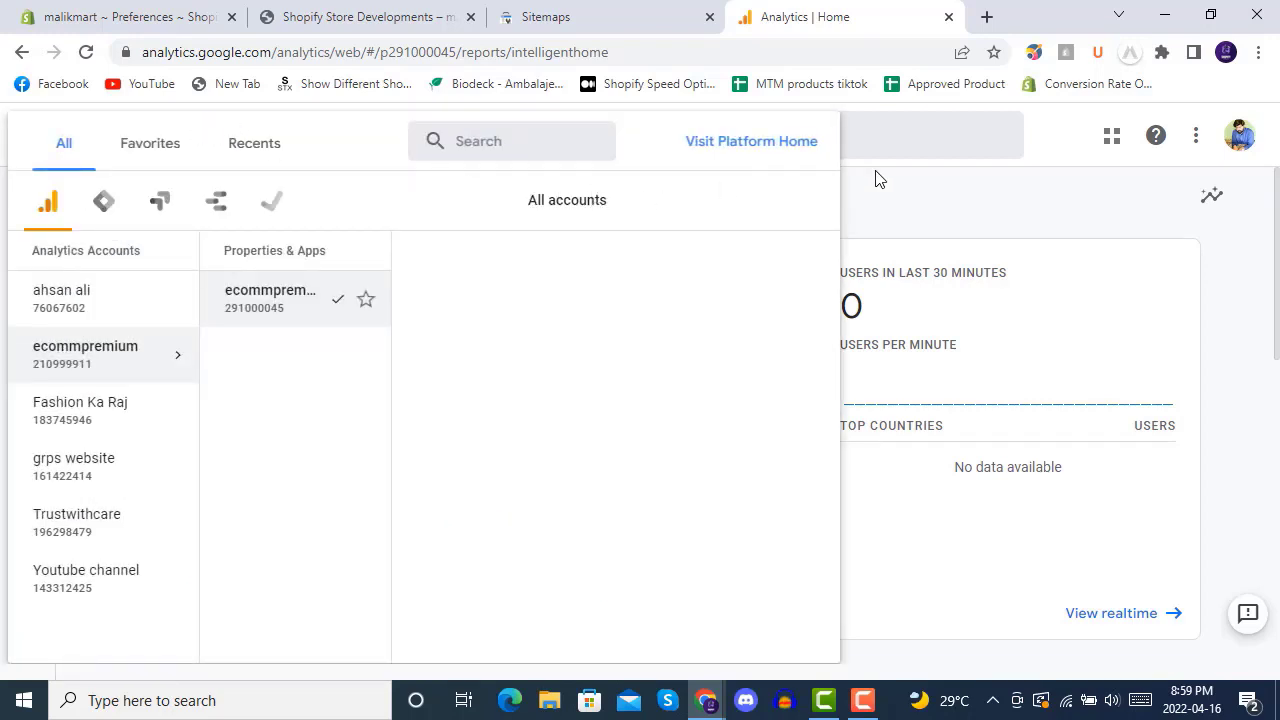
{"action": "left_click", "coordinate": [709, 143]}
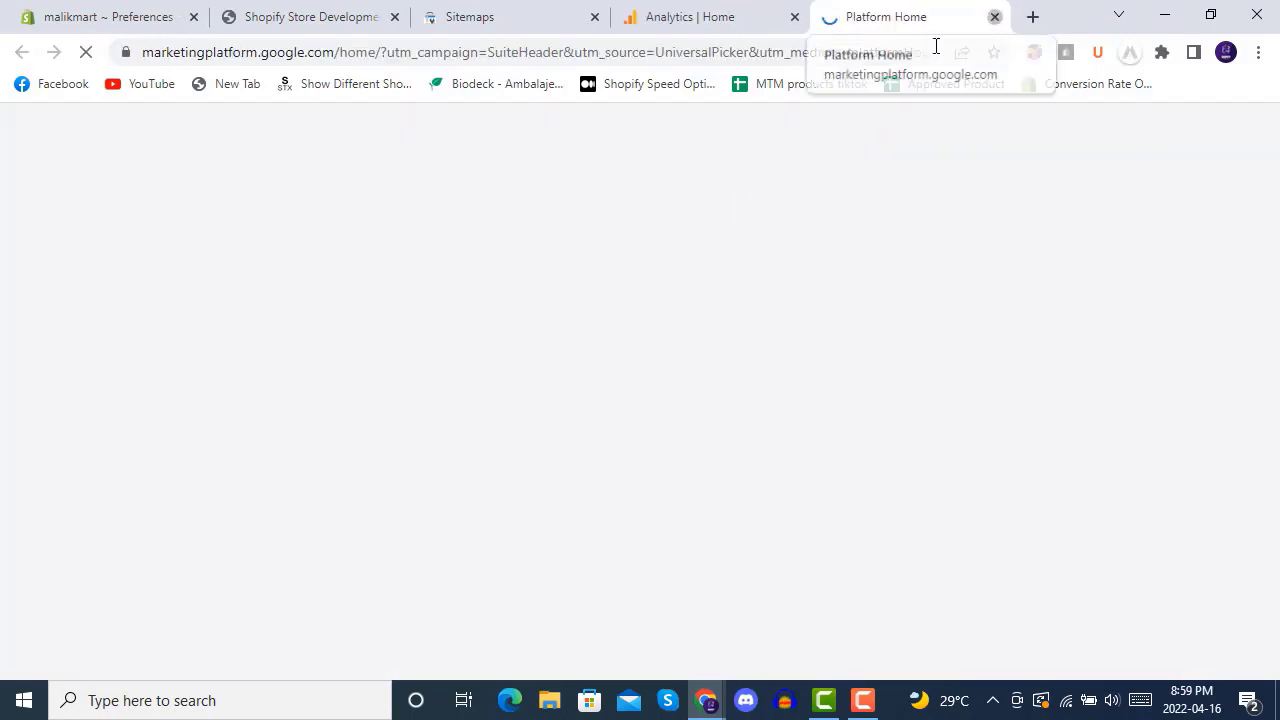
{"action": "left_click", "coordinate": [995, 17]}
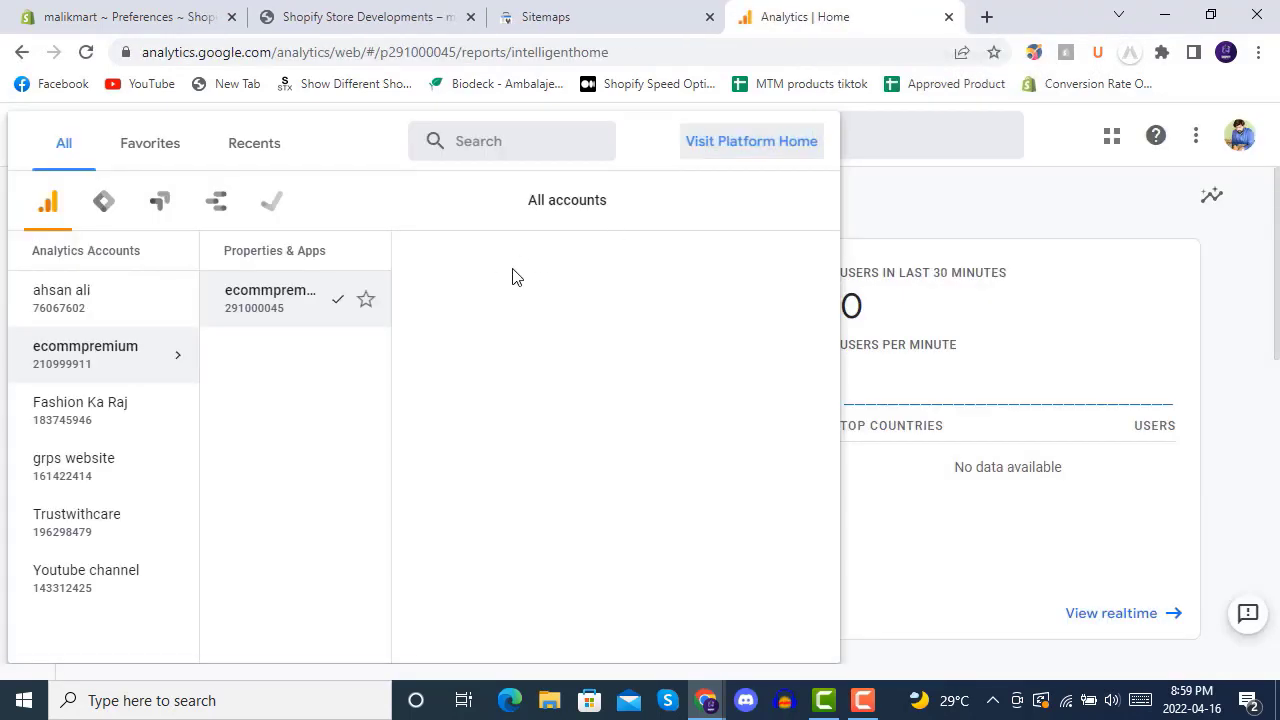
{"action": "left_click", "coordinate": [968, 205]}
Step: Start creating a Google Analytics 4 property in the ecommpremium account's admin settings and name it malikmart
{"action": "mouse_move", "coordinate": [37, 589]}
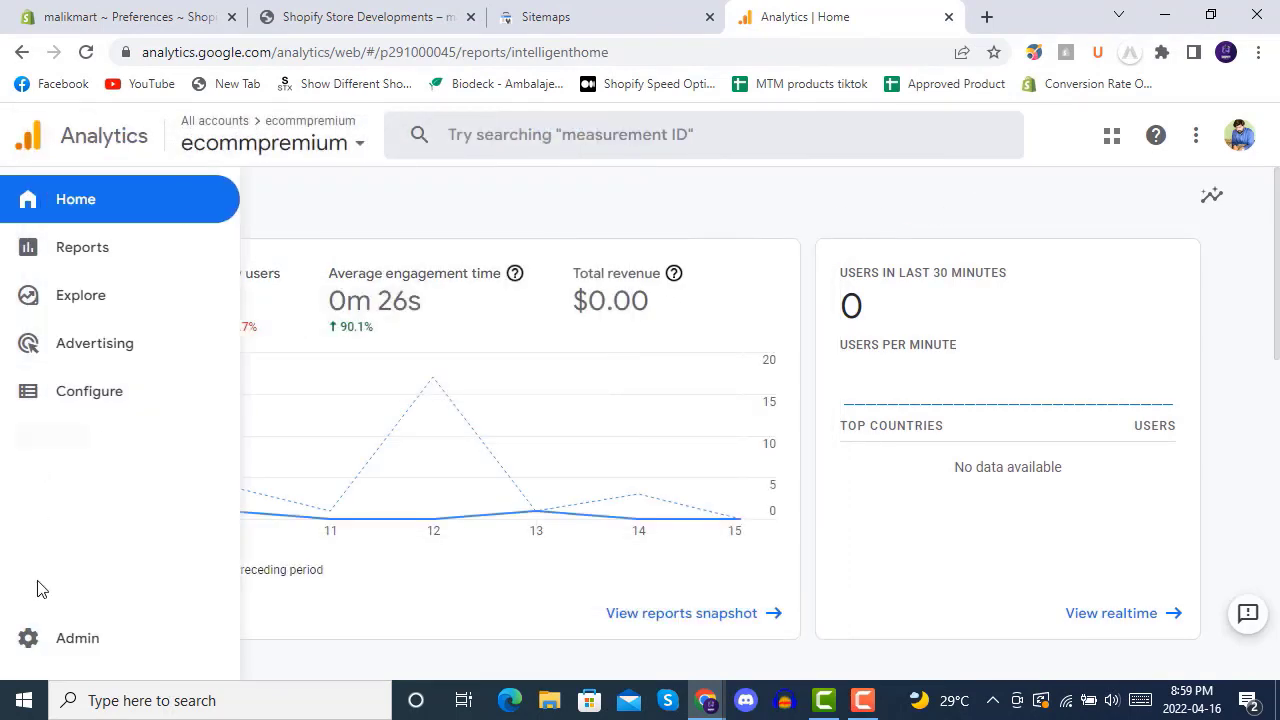
{"action": "left_click", "coordinate": [48, 645]}
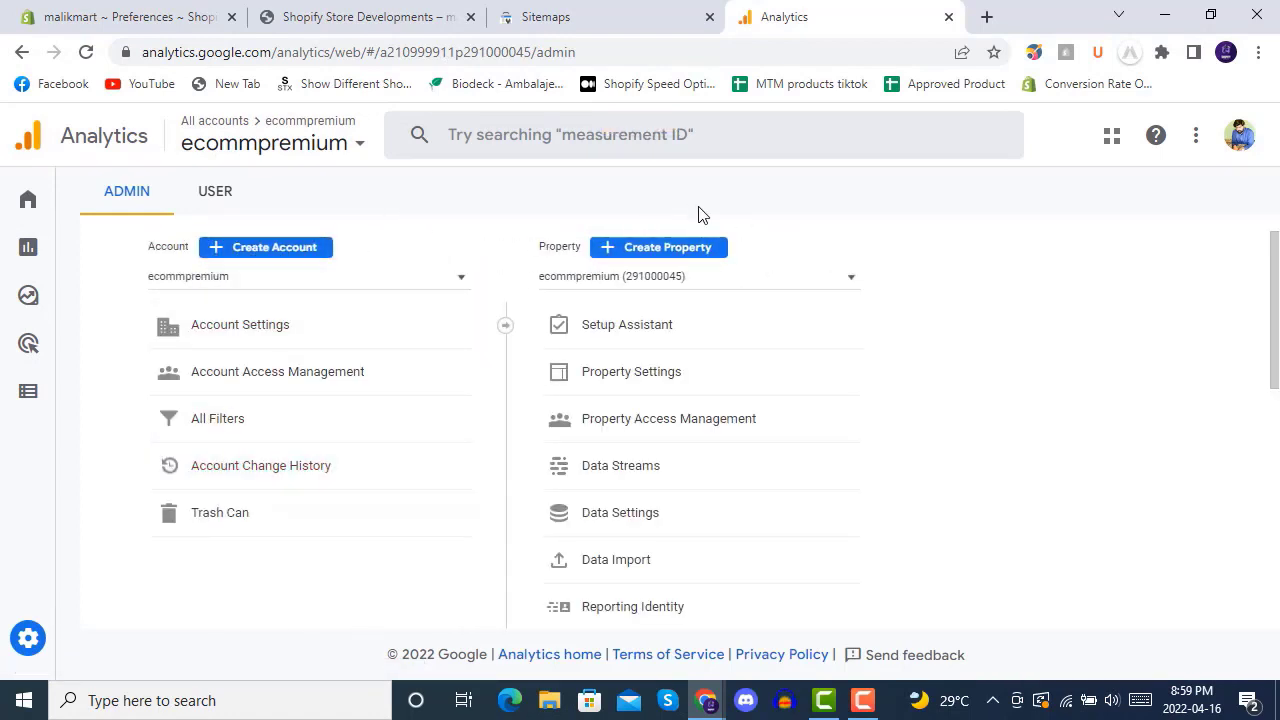
{"action": "left_click", "coordinate": [668, 248]}
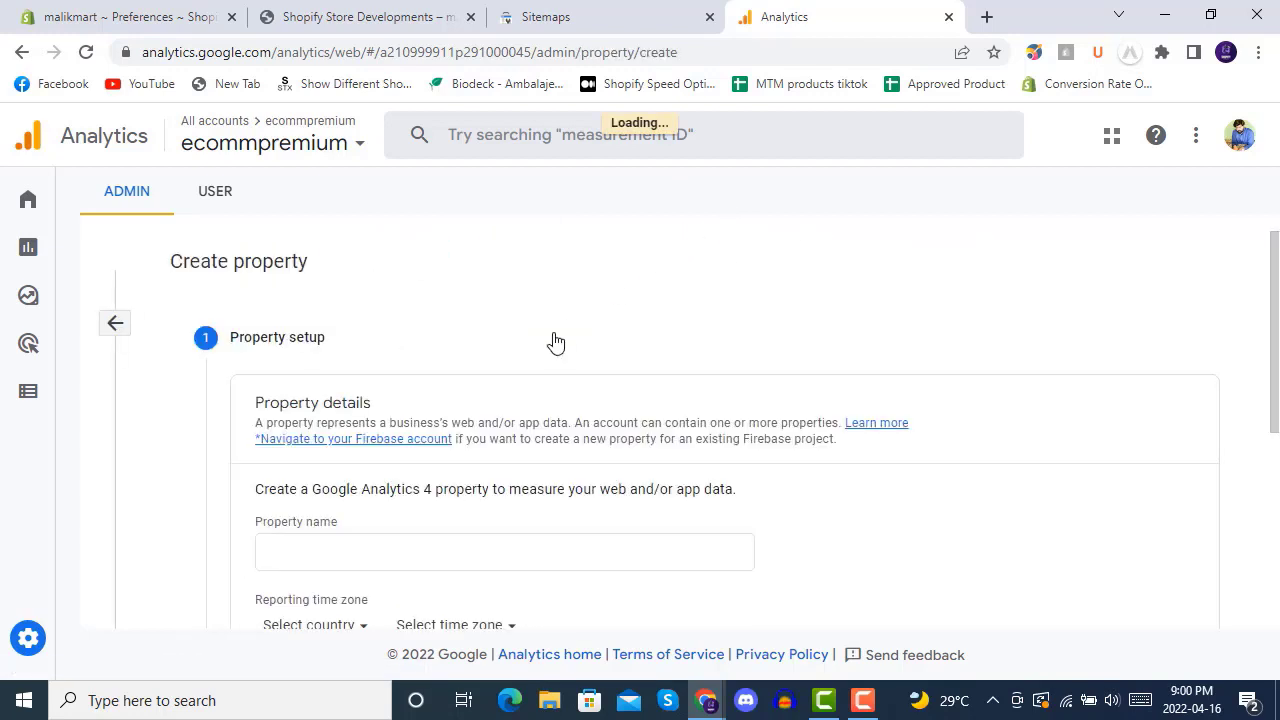
{"action": "scroll", "coordinate": [543, 357], "scroll_direction": "down", "scroll_amount": 1}
{"action": "left_click", "coordinate": [457, 460]}
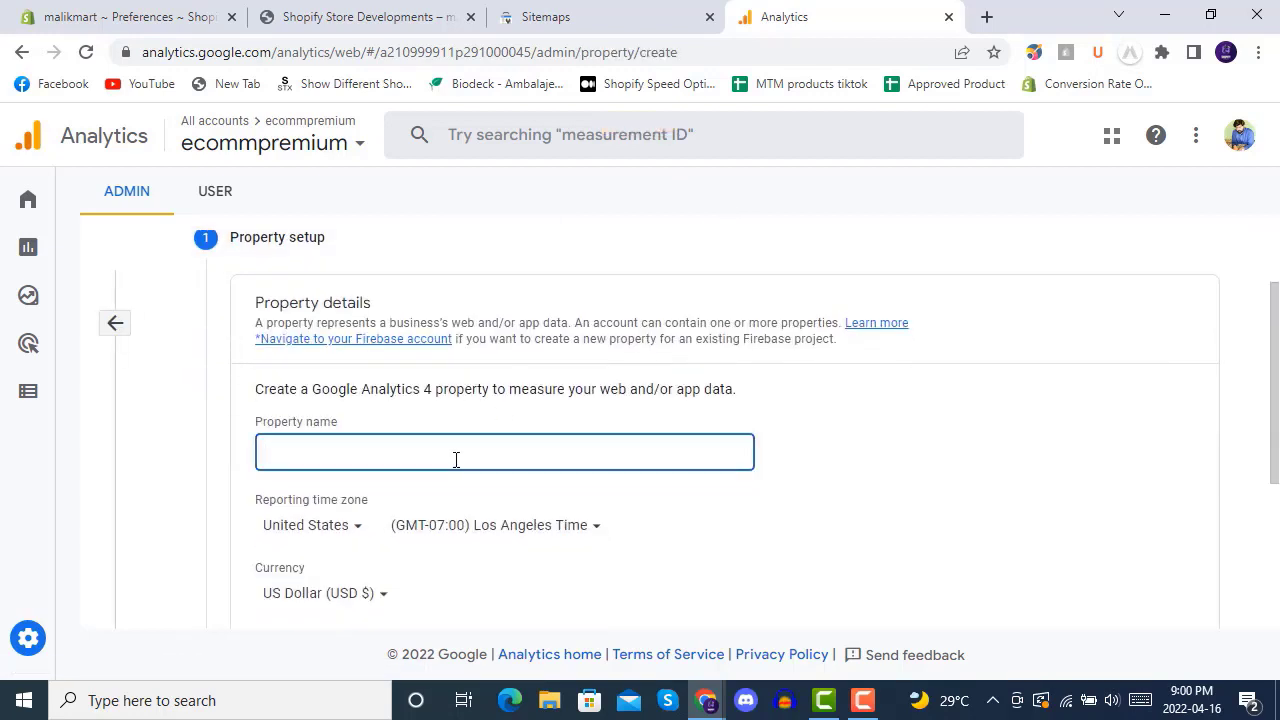
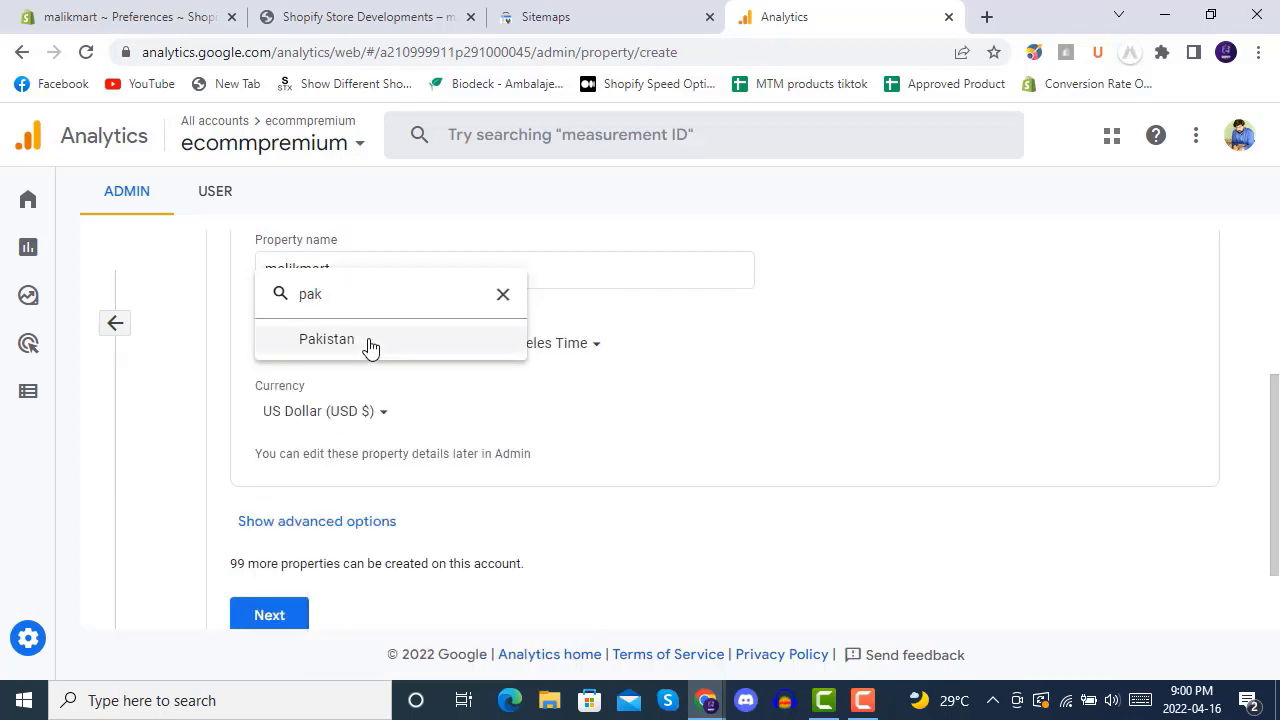
Step: Set the new property's reporting time zone to Pakistan and its currency to Pakistani Rupee (PKR)
{"action": "left_click", "coordinate": [370, 344]}
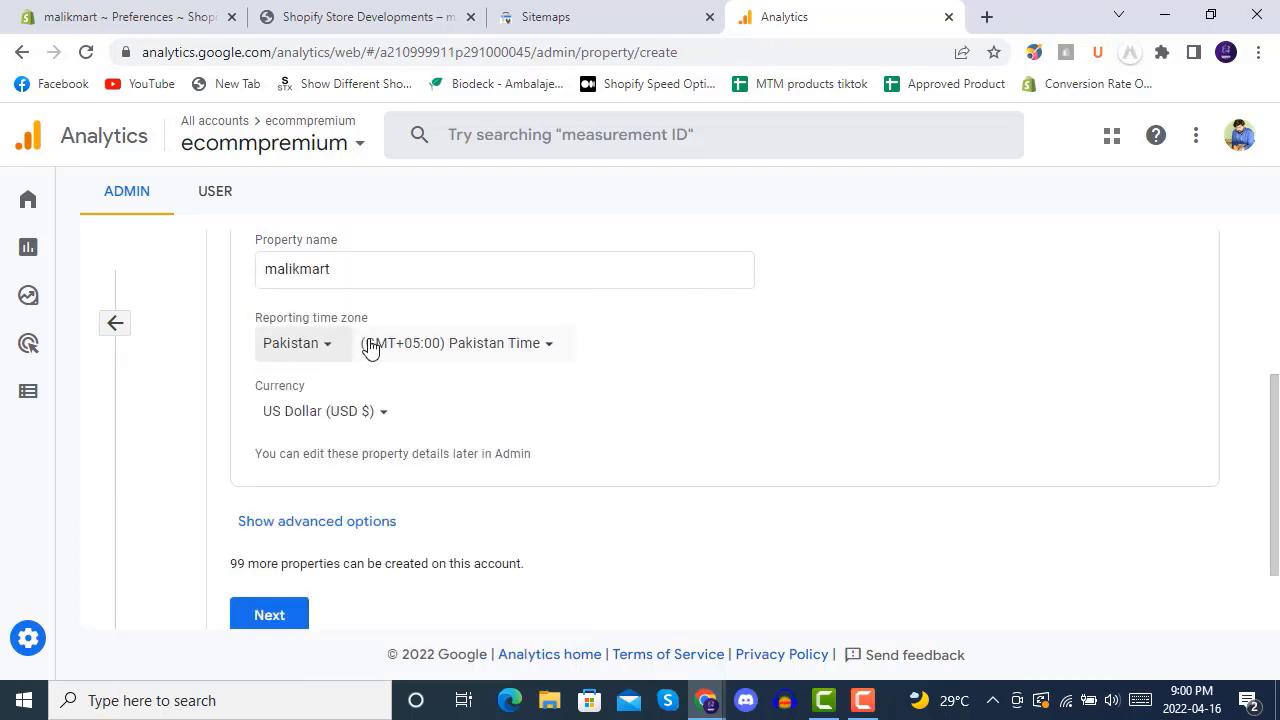
{"action": "left_click", "coordinate": [362, 412]}
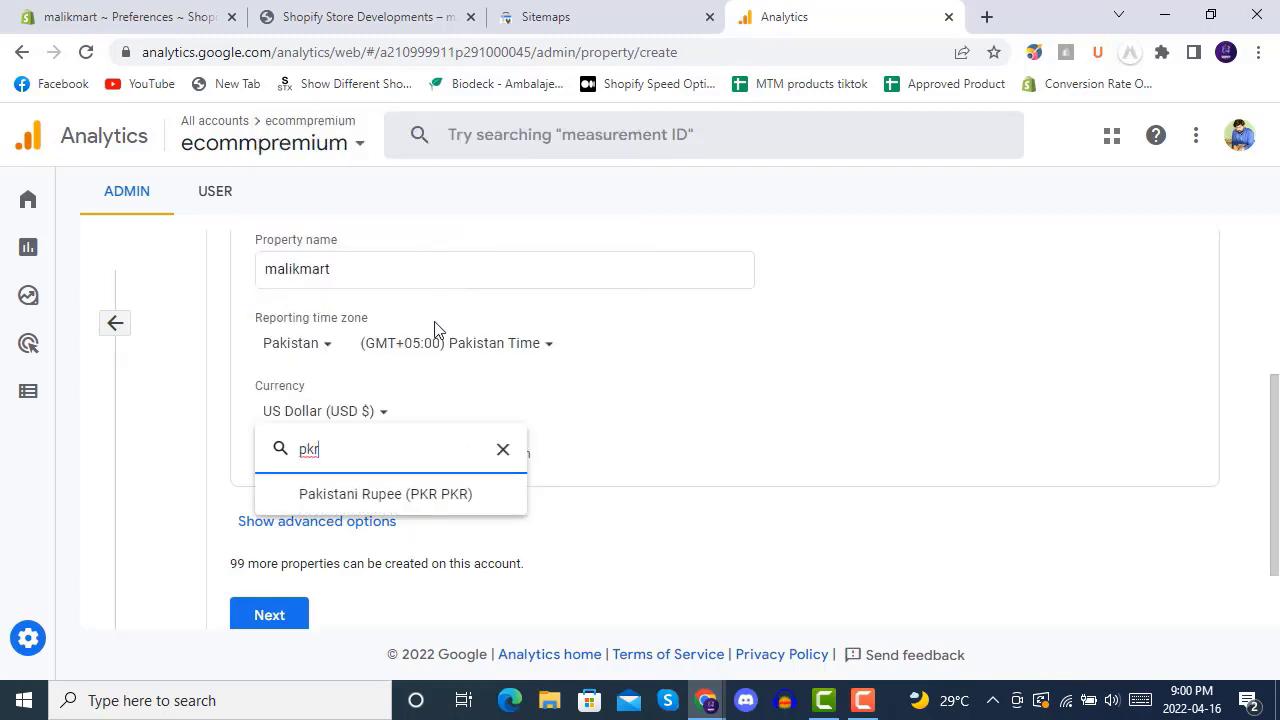
{"action": "left_click", "coordinate": [407, 494]}
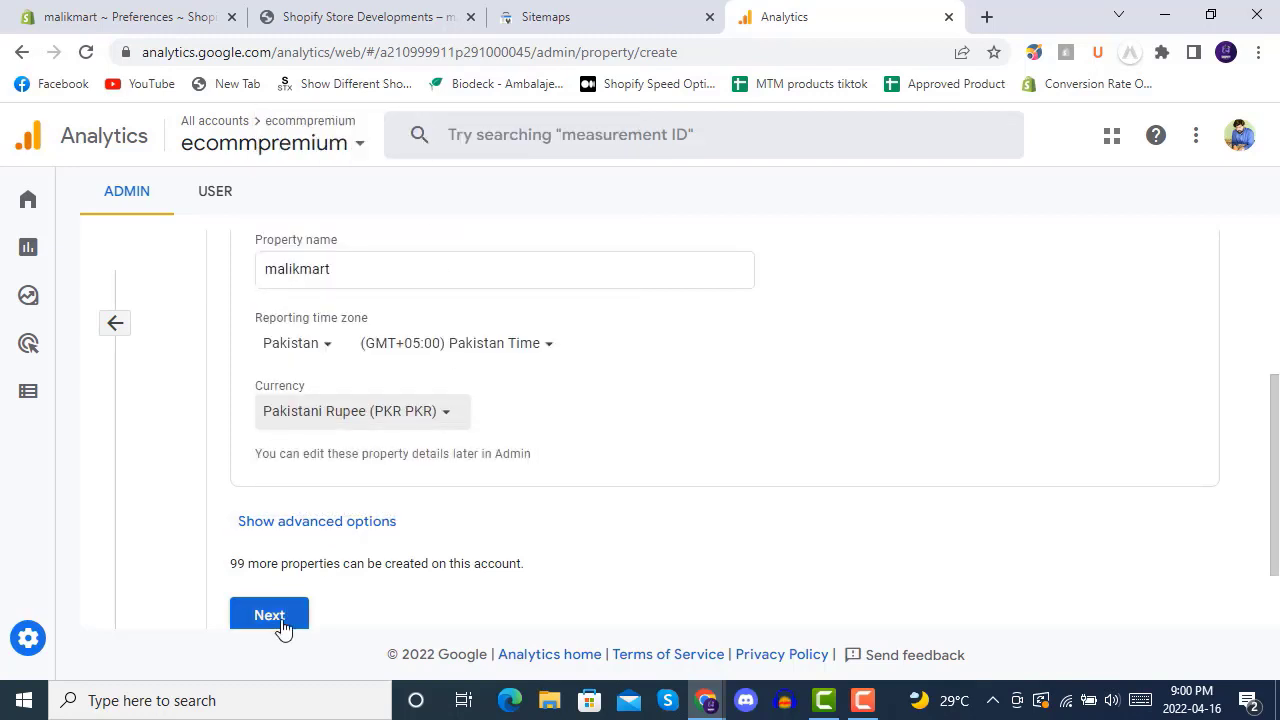
Step: Reveal the property's advanced options and turn on creation of a Universal Analytics property
{"action": "scroll", "coordinate": [370, 500], "scroll_direction": "down", "scroll_amount": 1}
{"action": "left_click", "coordinate": [350, 421]}
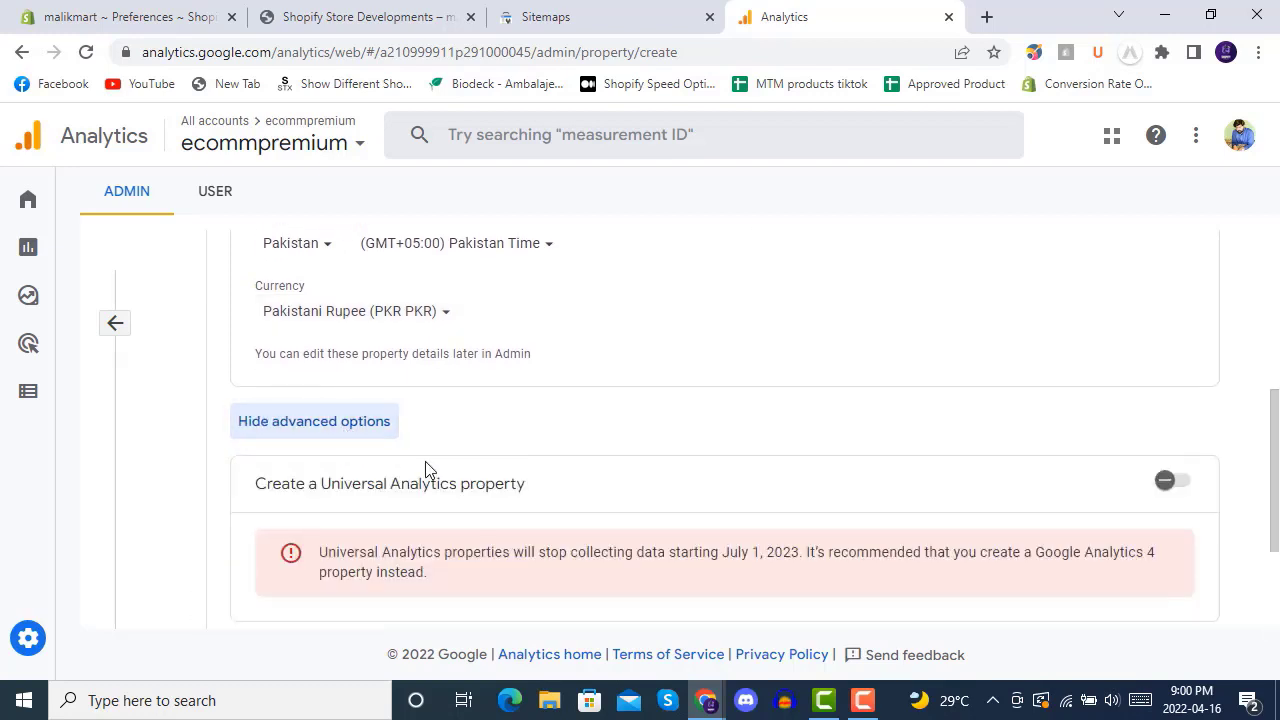
{"action": "scroll", "coordinate": [460, 414], "scroll_direction": "down", "scroll_amount": 2}
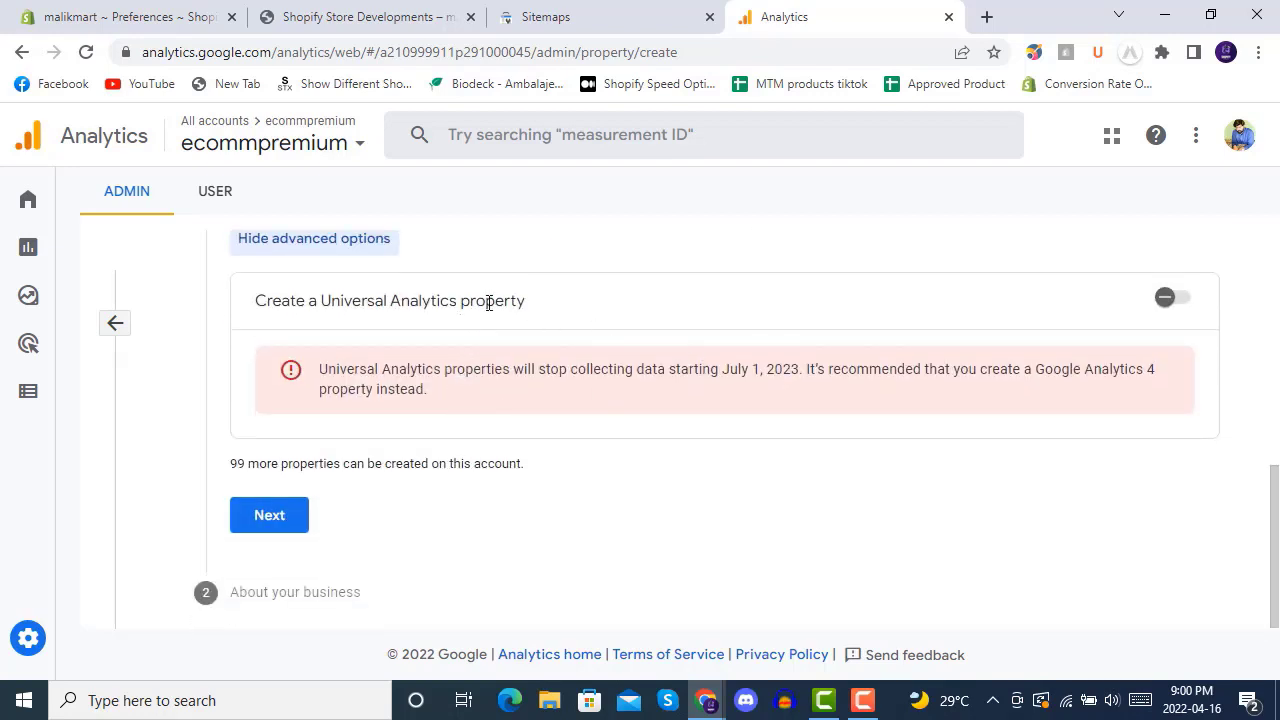
{"action": "left_click", "coordinate": [1166, 297]}
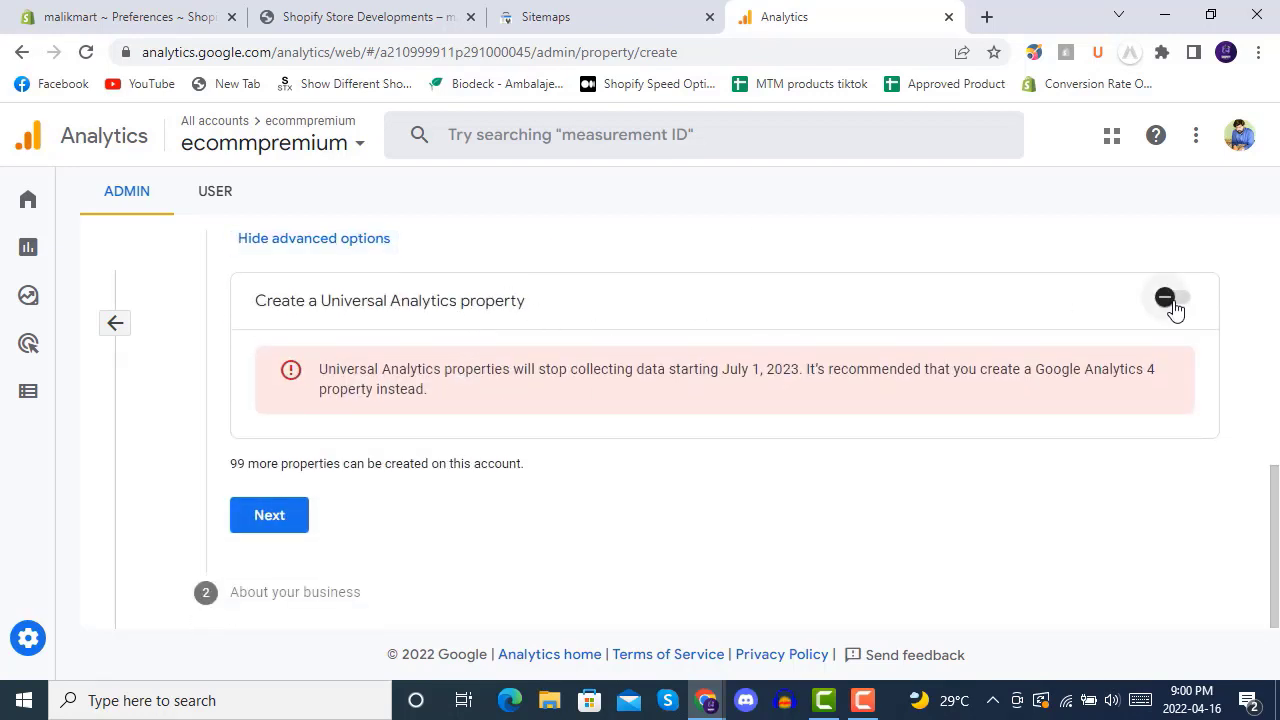
{"action": "scroll", "coordinate": [497, 364], "scroll_direction": "down", "scroll_amount": 2}
{"action": "scroll", "coordinate": [560, 340], "scroll_direction": "up", "scroll_amount": 1}
{"action": "left_click", "coordinate": [520, 372]}
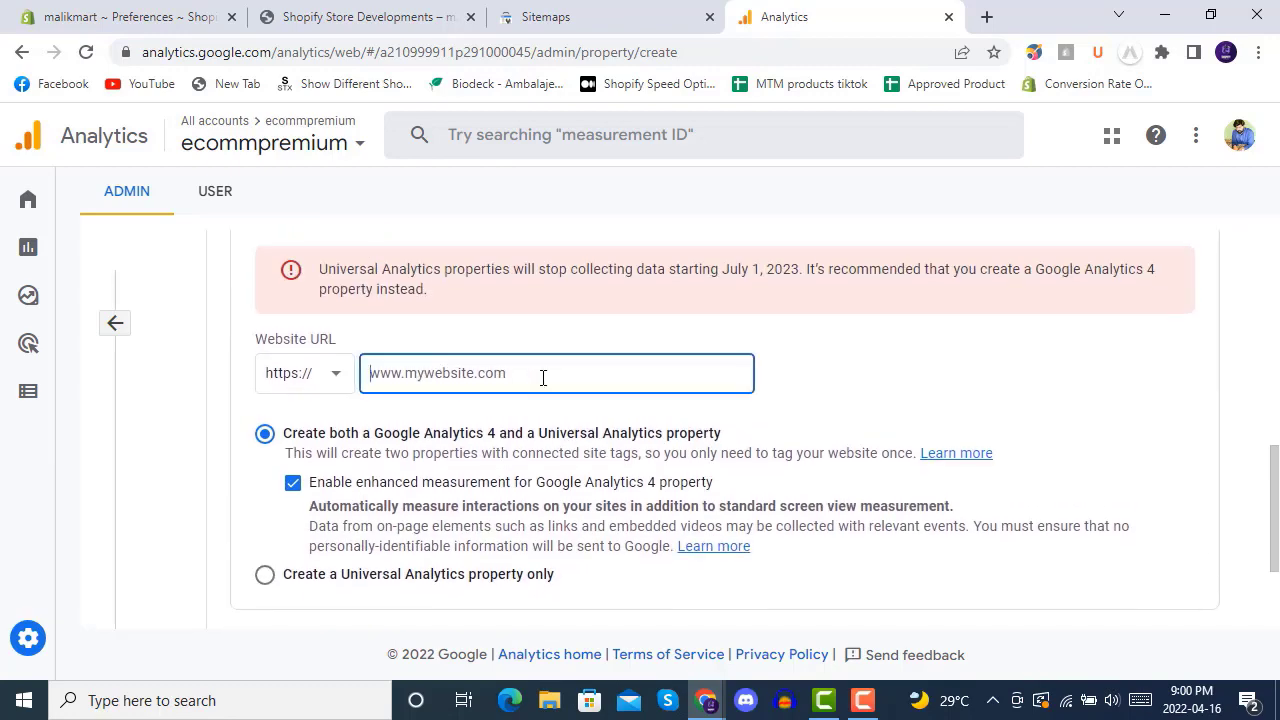
{"action": "key", "text": "super+v"}
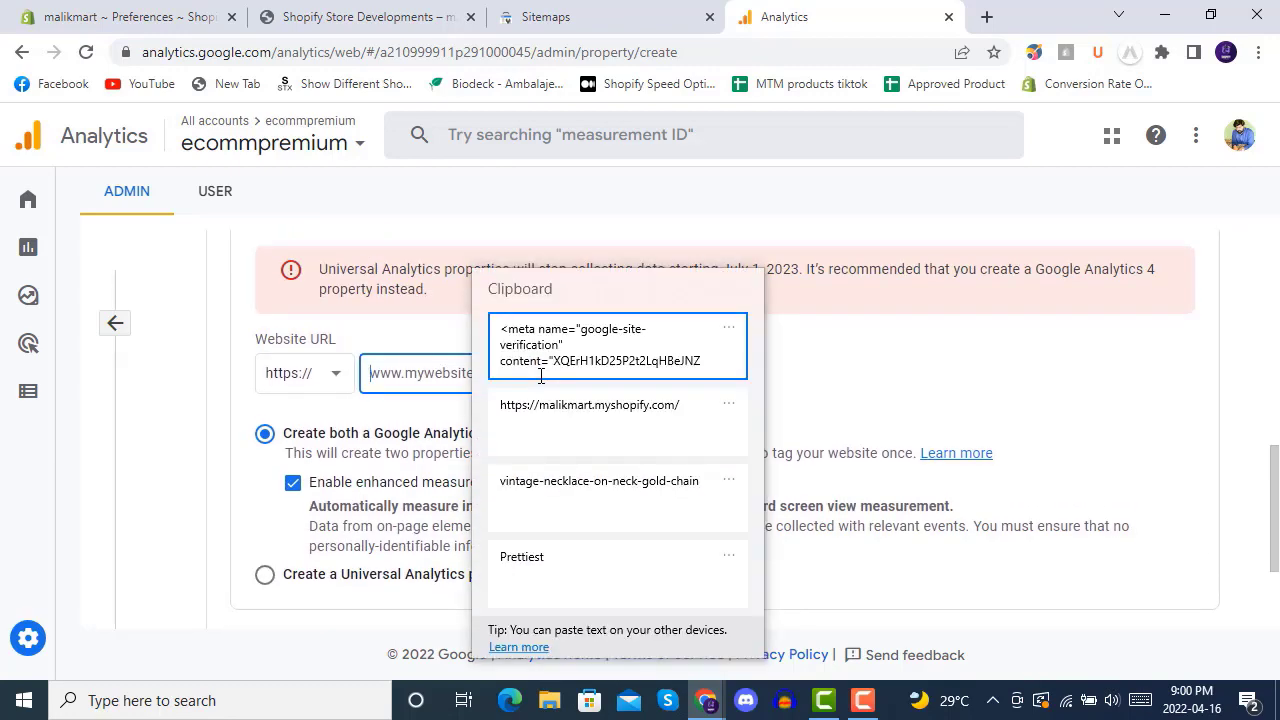
{"action": "left_click", "coordinate": [578, 416]}
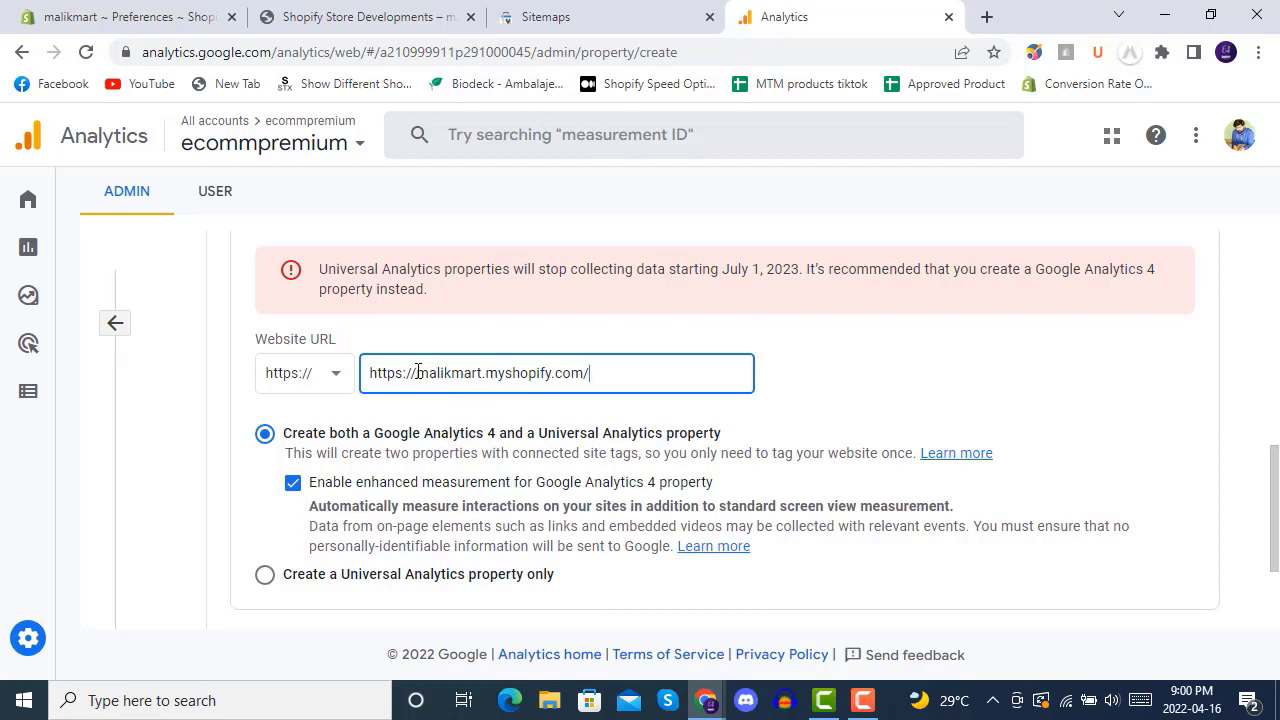
{"action": "left_click_drag", "start_coordinate": [418, 372], "coordinate": [363, 380]}
{"action": "key", "text": "BackSpace"}
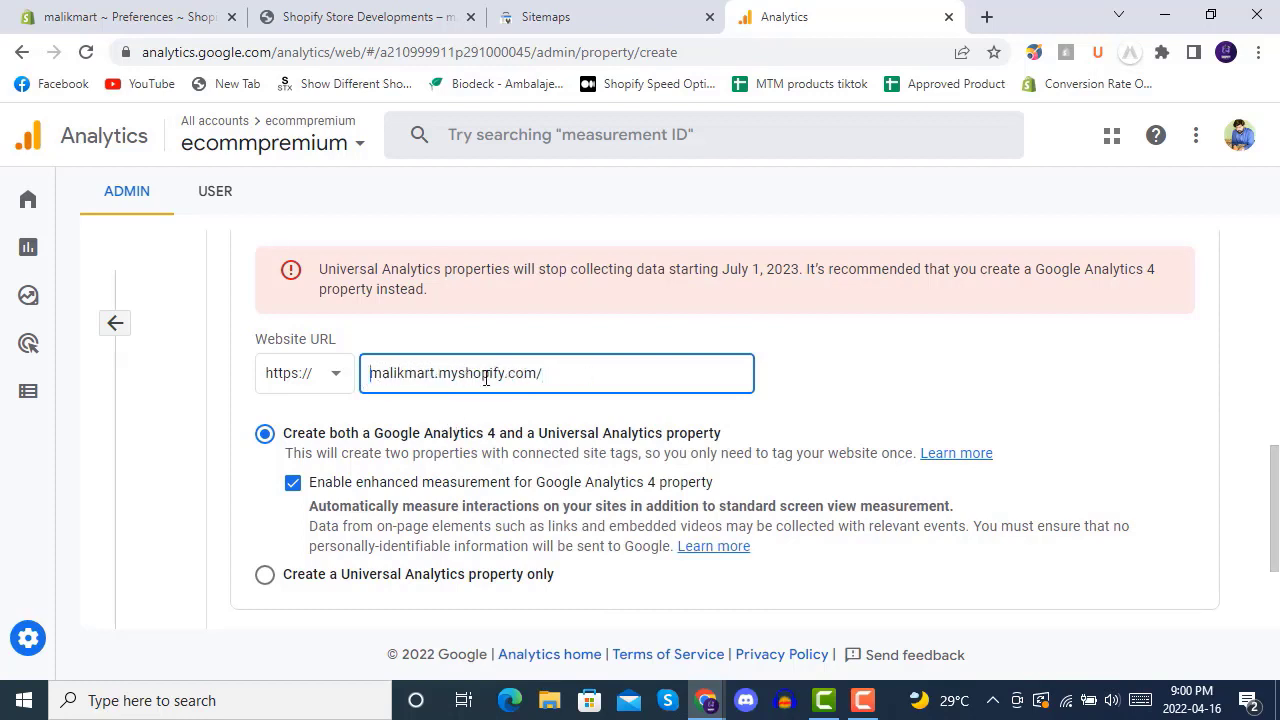
Step: Choose to create a Universal Analytics property only and continue to the business information
{"action": "scroll", "coordinate": [420, 412], "scroll_direction": "down", "scroll_amount": 2}
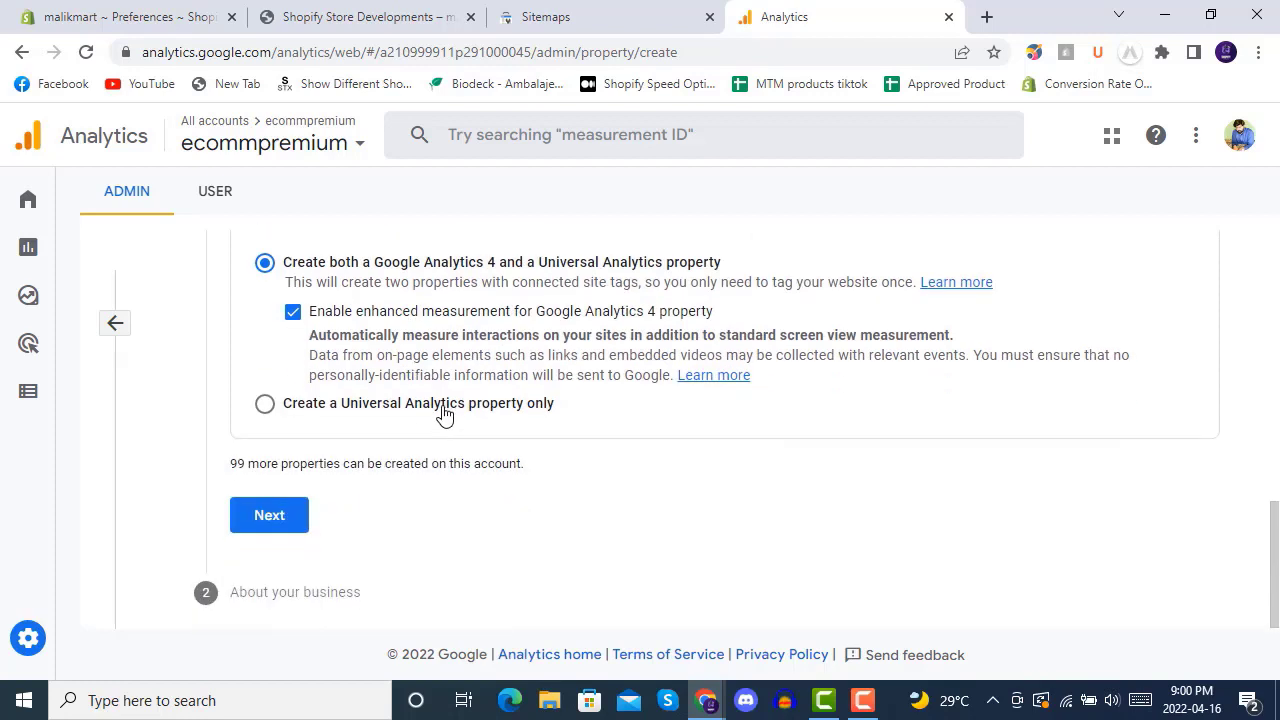
{"action": "left_click", "coordinate": [444, 410]}
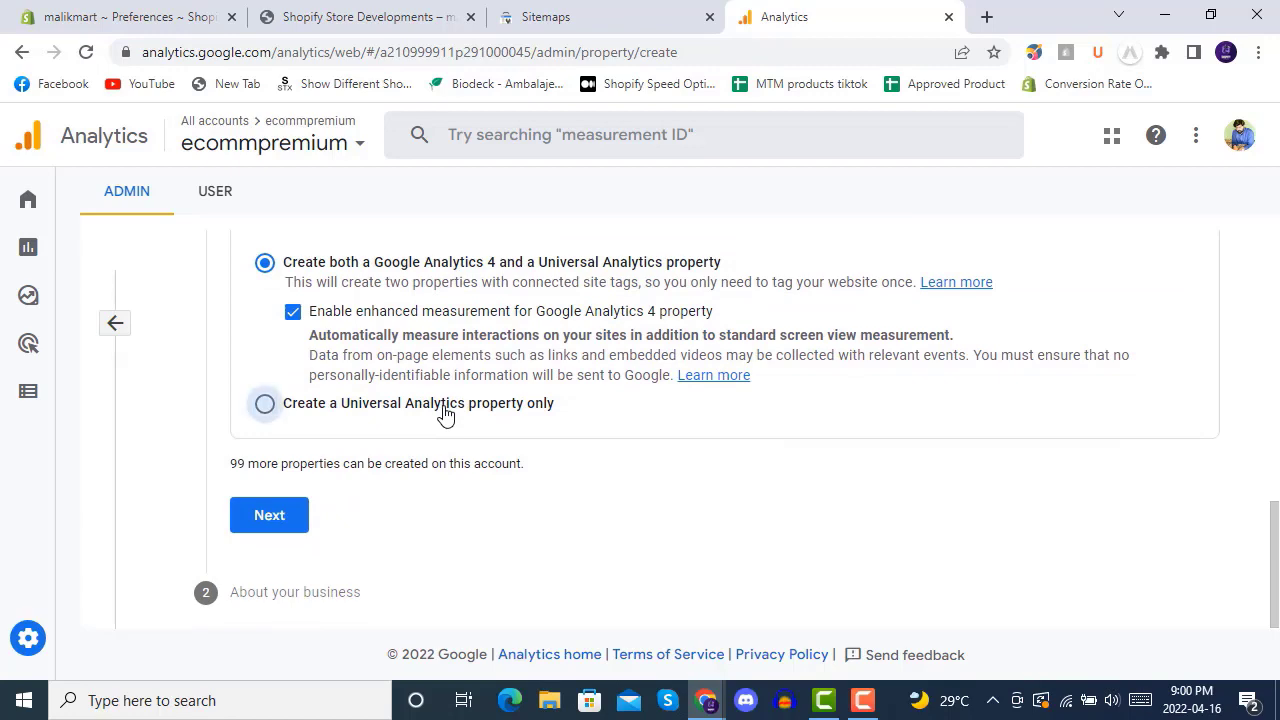
{"action": "left_click", "coordinate": [285, 518]}
Step: Set the industry category to Shopping and the business size to Medium - 11 to 100 employees
{"action": "scroll", "coordinate": [517, 488], "scroll_direction": "up", "scroll_amount": 5}
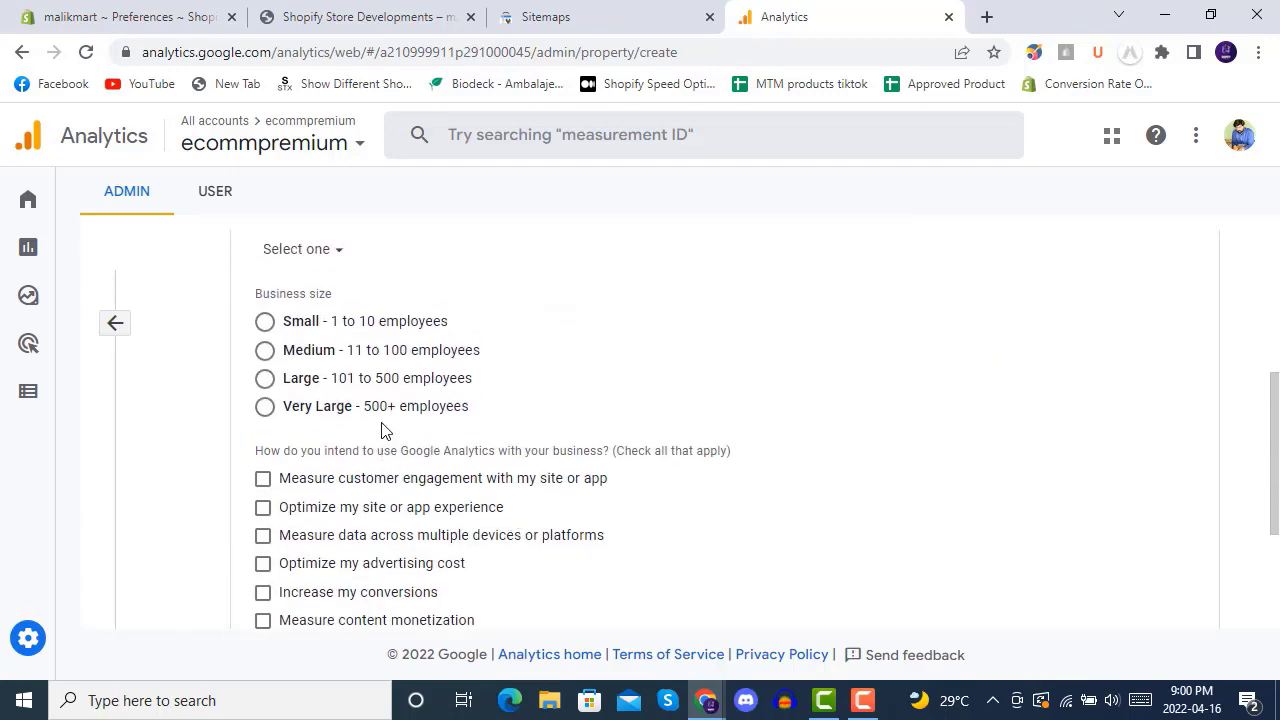
{"action": "scroll", "coordinate": [381, 443], "scroll_direction": "down", "scroll_amount": 2}
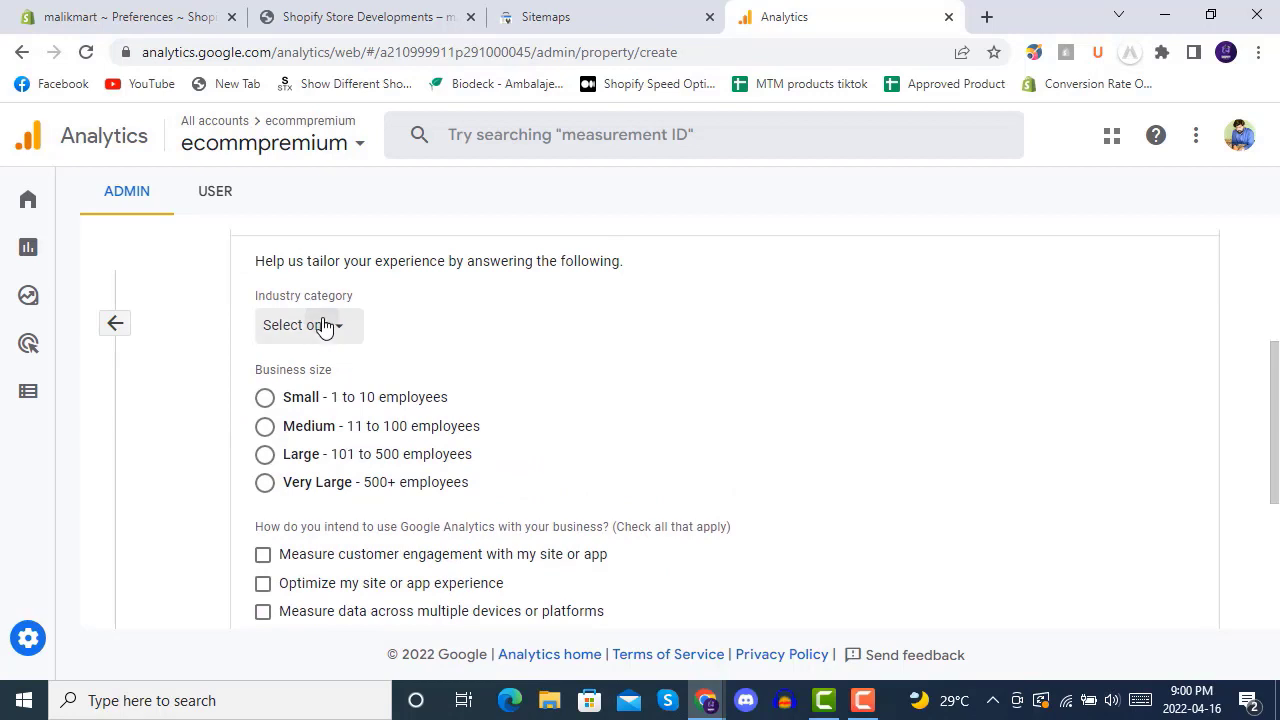
{"action": "left_click", "coordinate": [323, 325]}
{"action": "scroll", "coordinate": [378, 462], "scroll_direction": "down", "scroll_amount": 2}
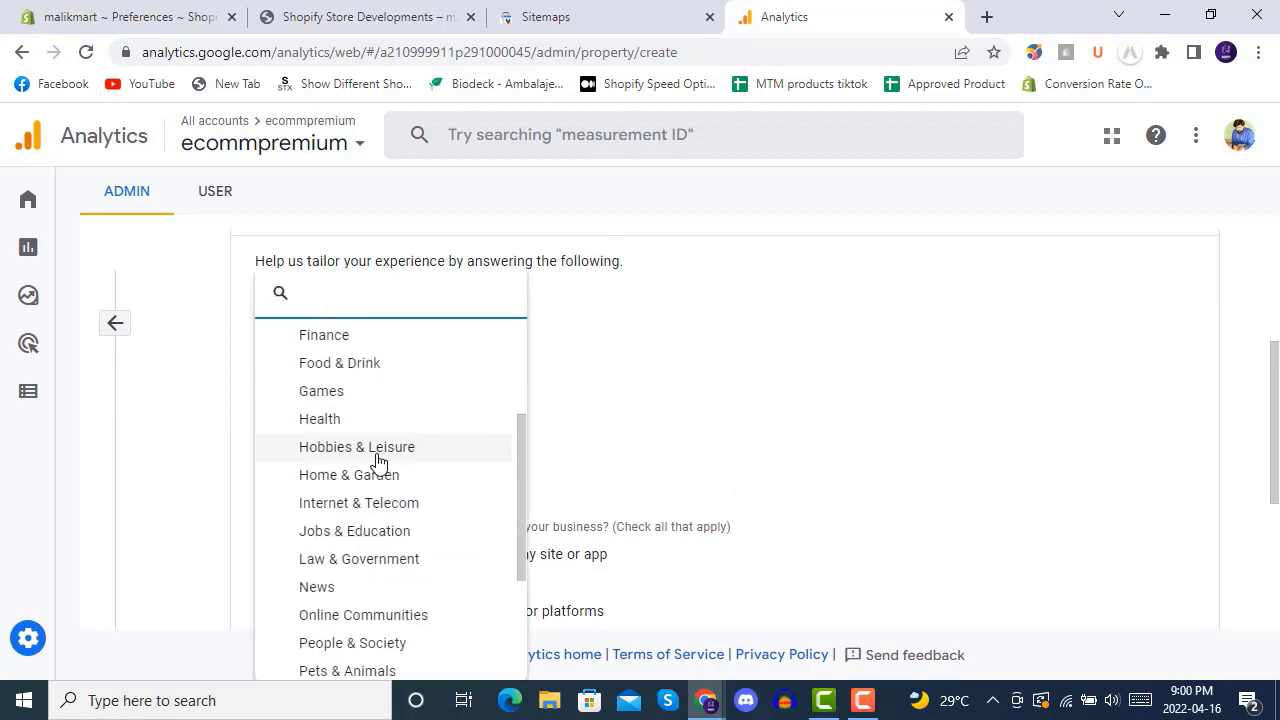
{"action": "scroll", "coordinate": [417, 460], "scroll_direction": "down", "scroll_amount": 2}
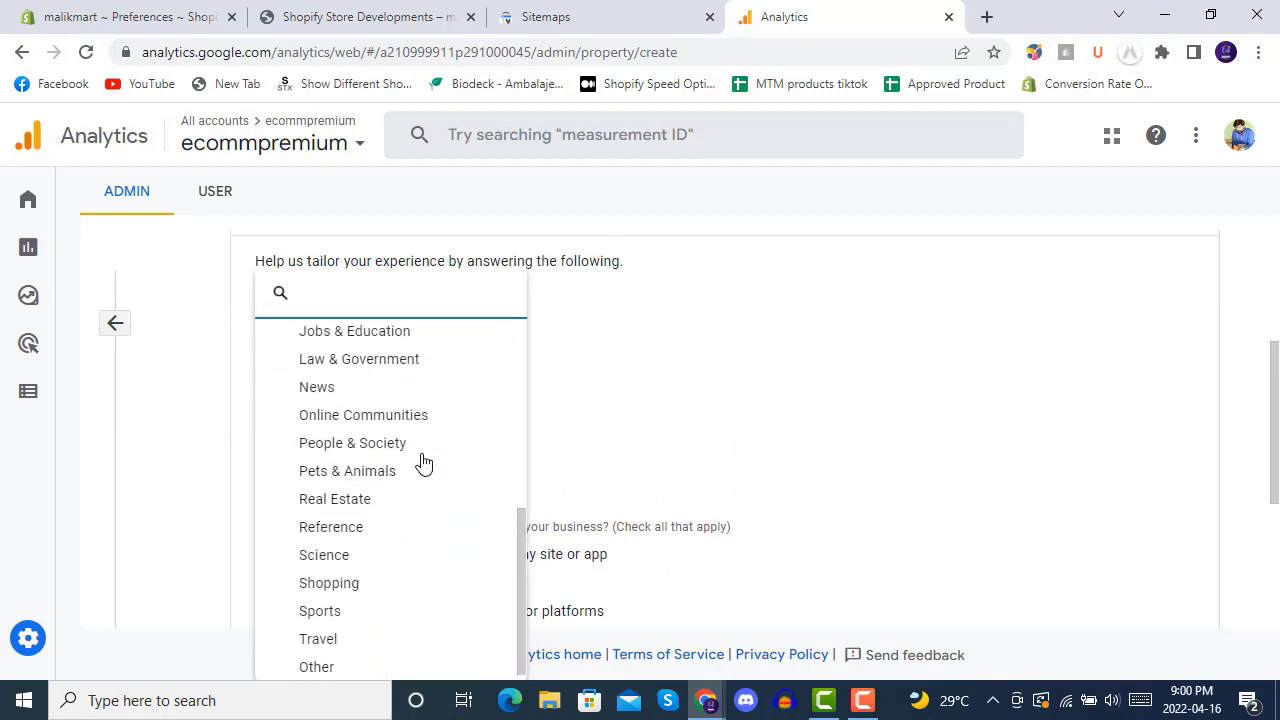
{"action": "left_click", "coordinate": [377, 583]}
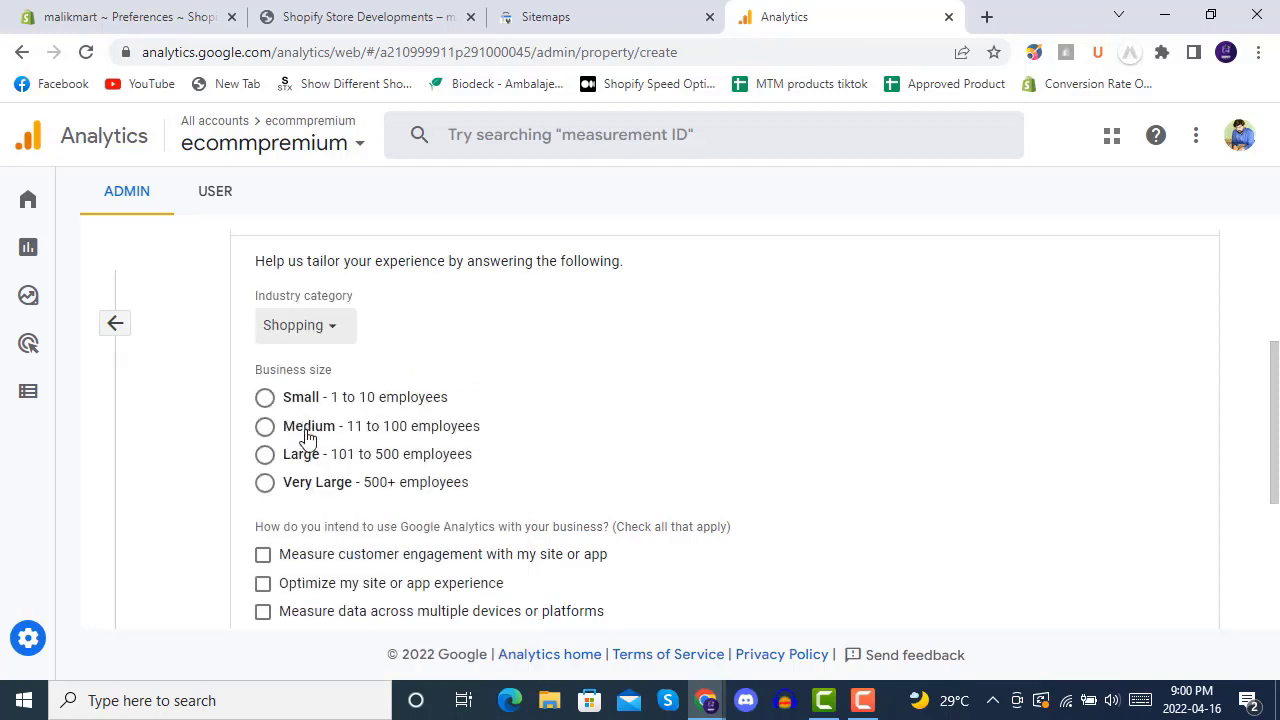
{"action": "left_click", "coordinate": [308, 437]}
Step: Select the seven usage purposes from measuring customer engagement through analyzing online sales, and create the property
{"action": "scroll", "coordinate": [525, 432], "scroll_direction": "down", "scroll_amount": 2}
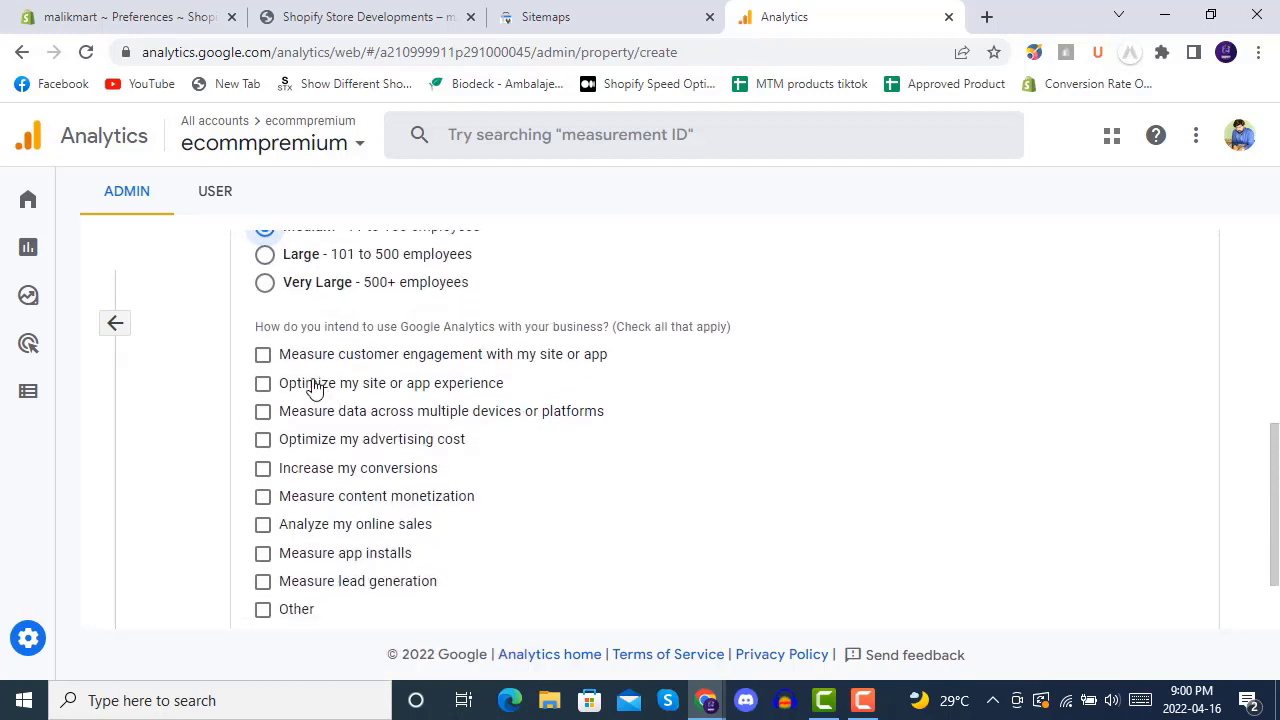
{"action": "left_click", "coordinate": [340, 358]}
{"action": "left_click", "coordinate": [336, 385]}
{"action": "left_click", "coordinate": [333, 412]}
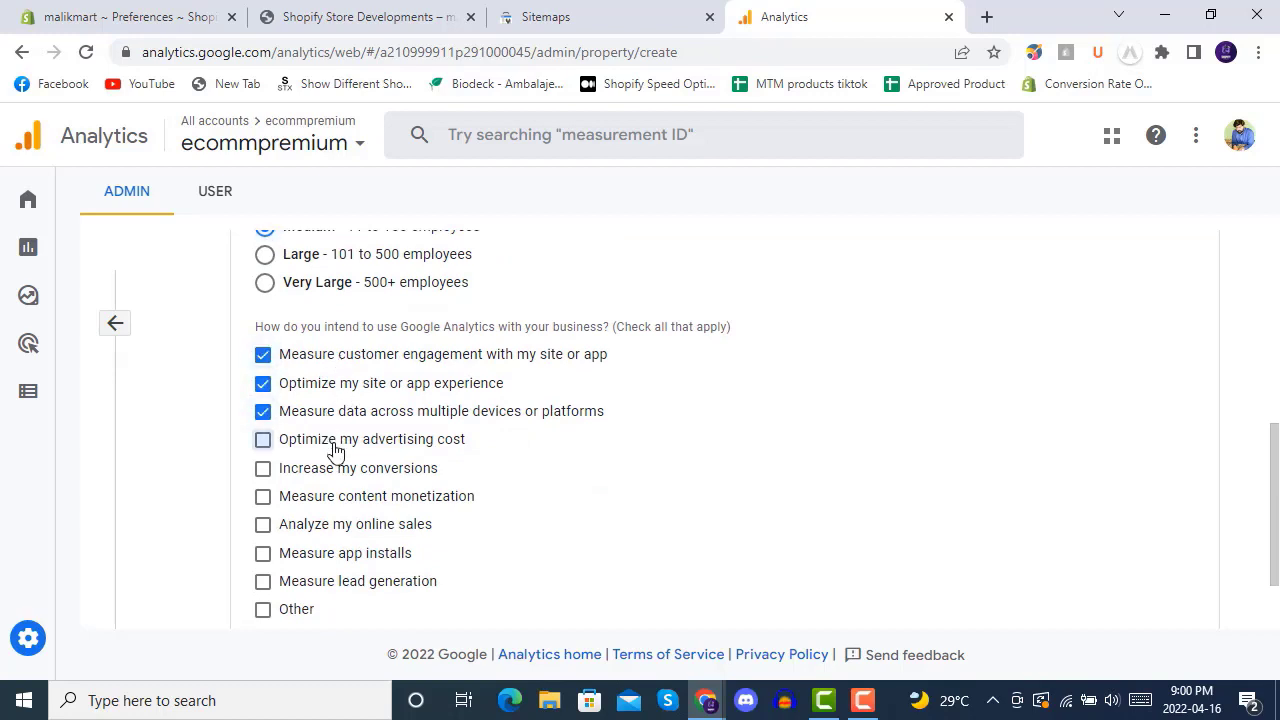
{"action": "left_click", "coordinate": [333, 440]}
{"action": "left_click", "coordinate": [333, 470]}
{"action": "left_click", "coordinate": [333, 500]}
{"action": "left_click", "coordinate": [331, 526]}
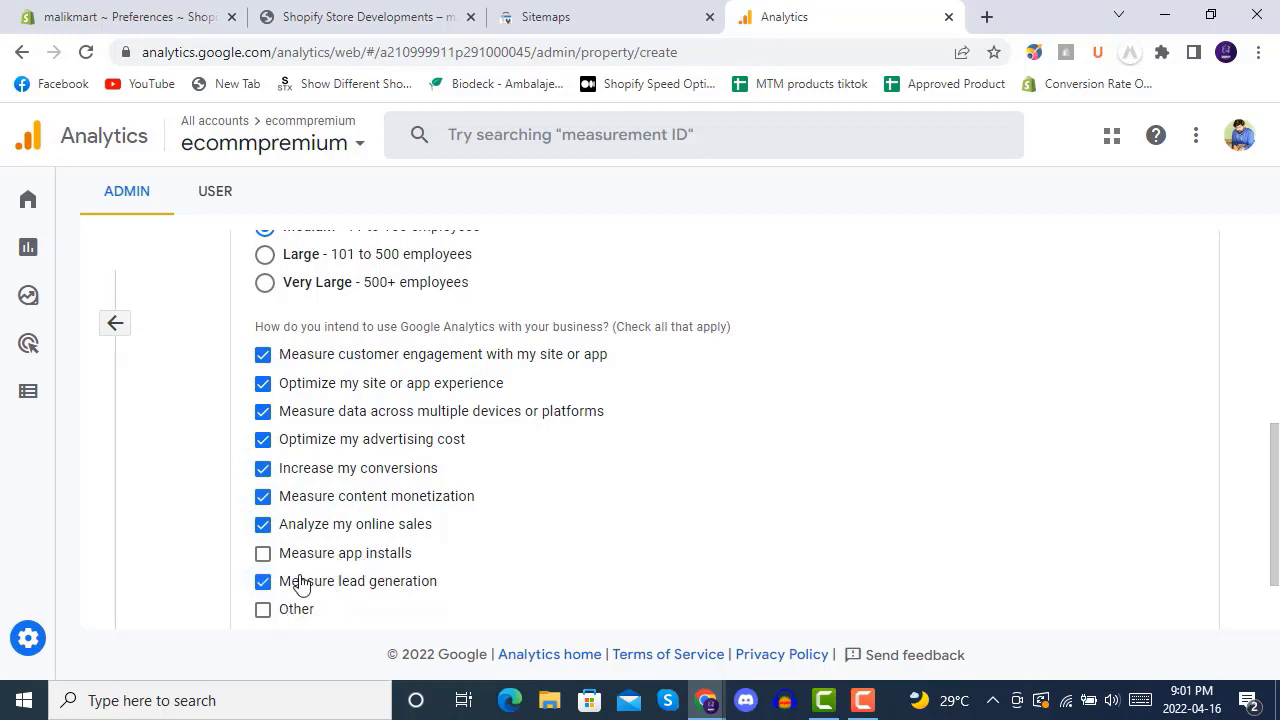
{"action": "scroll", "coordinate": [452, 460], "scroll_direction": "down", "scroll_amount": 1}
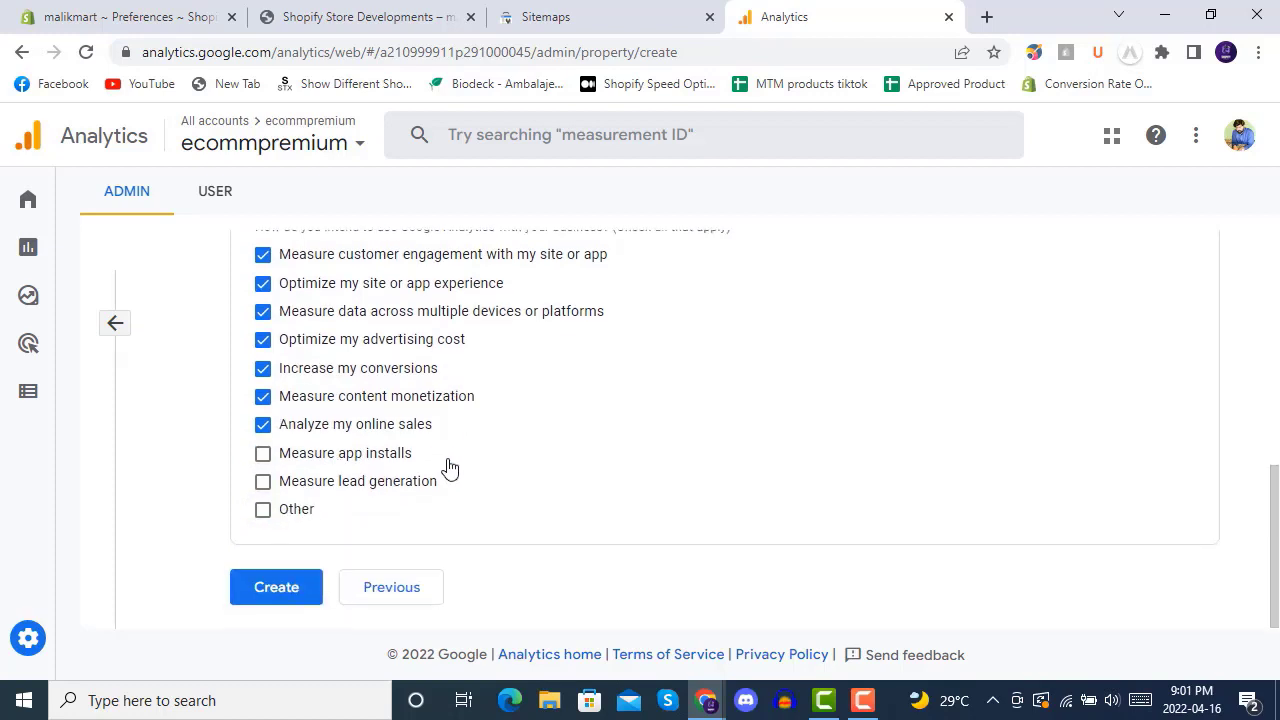
{"action": "left_click", "coordinate": [292, 512]}
{"action": "left_click", "coordinate": [292, 511]}
{"action": "left_click", "coordinate": [270, 590]}
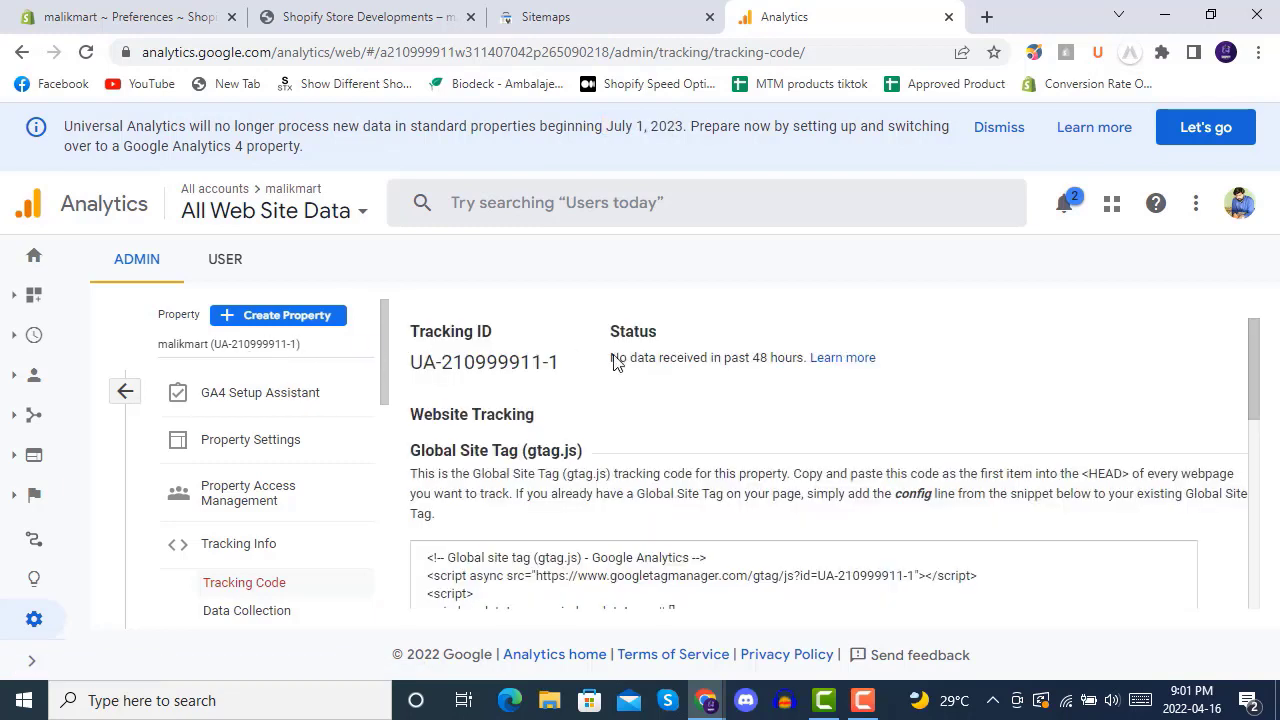
Step: Copy the tracking ID into the Shopify store's Google Analytics account setting, enable Enhanced Ecommerce, and save the preferences
{"action": "left_click_drag", "start_coordinate": [565, 368], "coordinate": [418, 362]}
{"action": "left_click", "coordinate": [557, 366]}
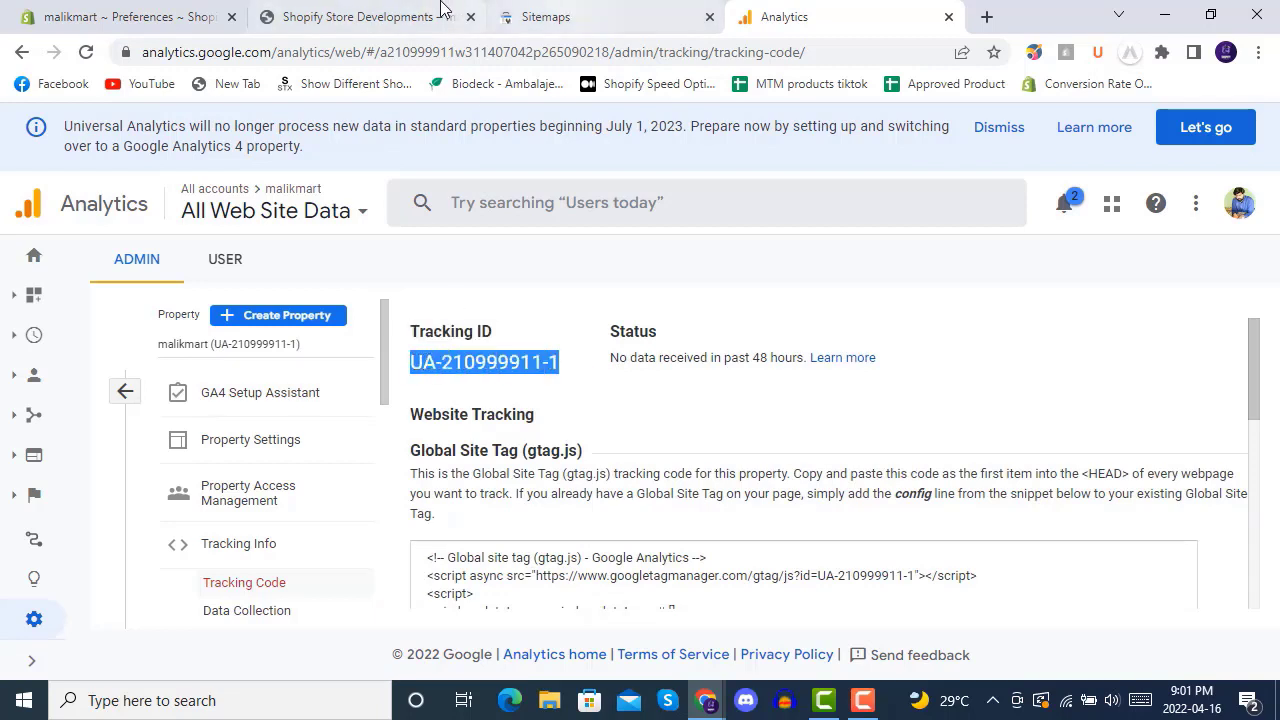
{"action": "left_click", "coordinate": [130, 16]}
{"action": "left_click", "coordinate": [729, 340]}
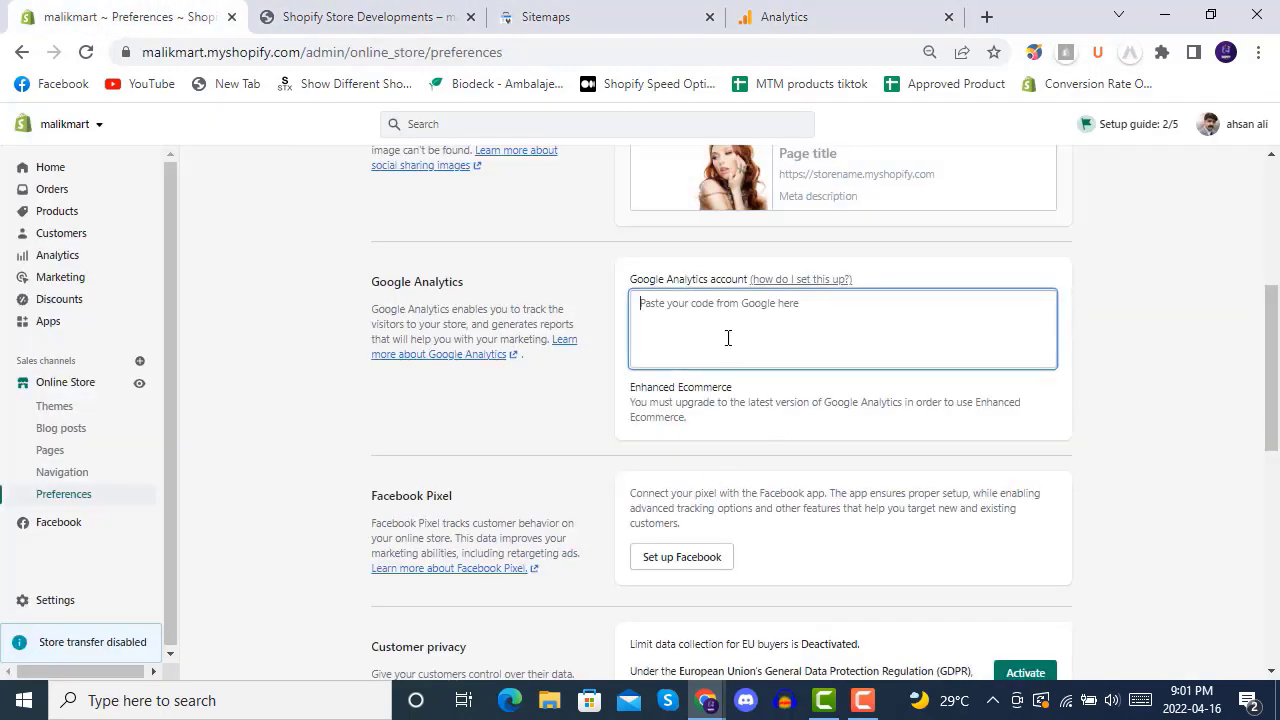
{"action": "key", "text": "ctrl+v"}
{"action": "left_click", "coordinate": [1057, 124]}
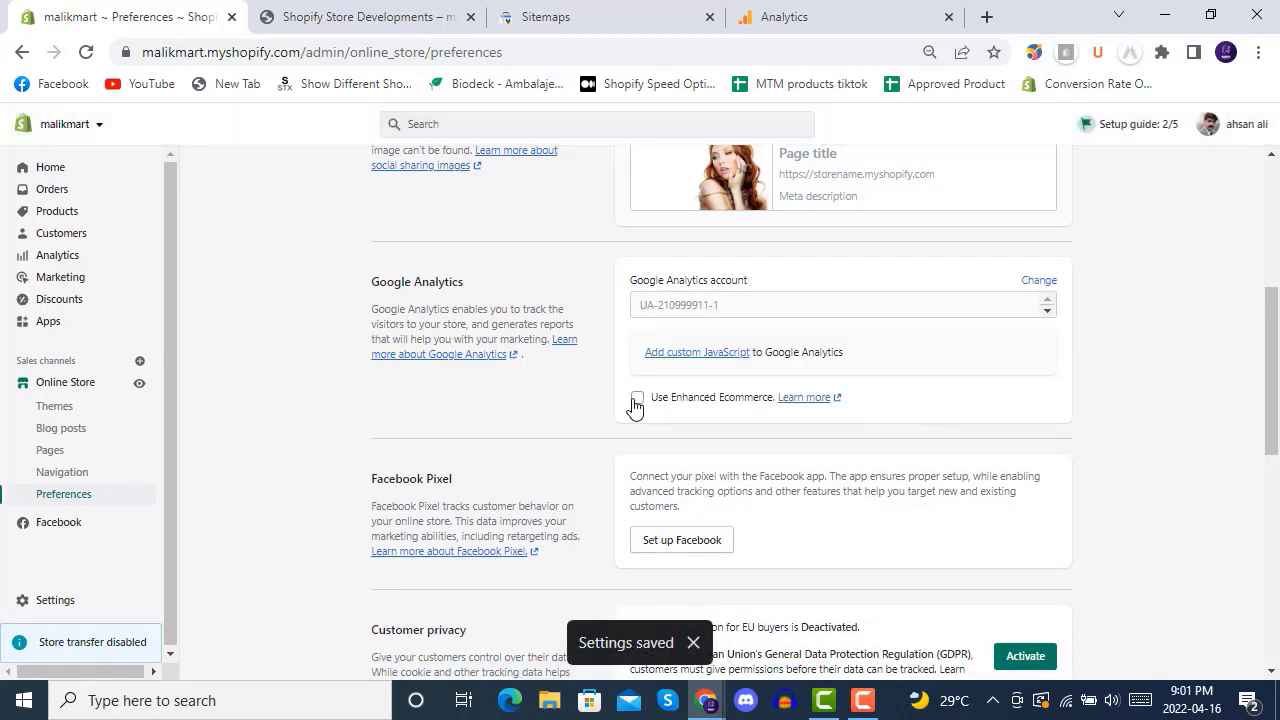
{"action": "left_click", "coordinate": [637, 399]}
{"action": "left_click", "coordinate": [1062, 126]}
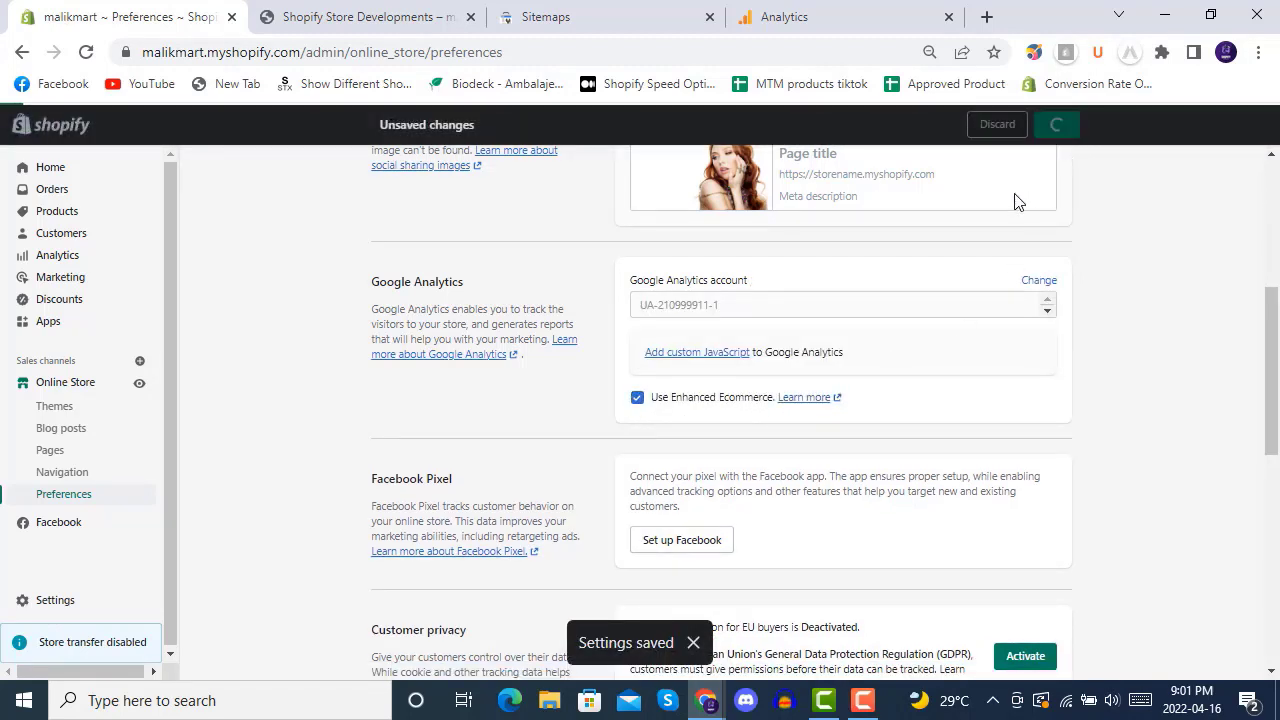
Step: Switch back to Google Analytics, examine the property's admin options and the user settings, and save the user settings
{"action": "left_click", "coordinate": [798, 14]}
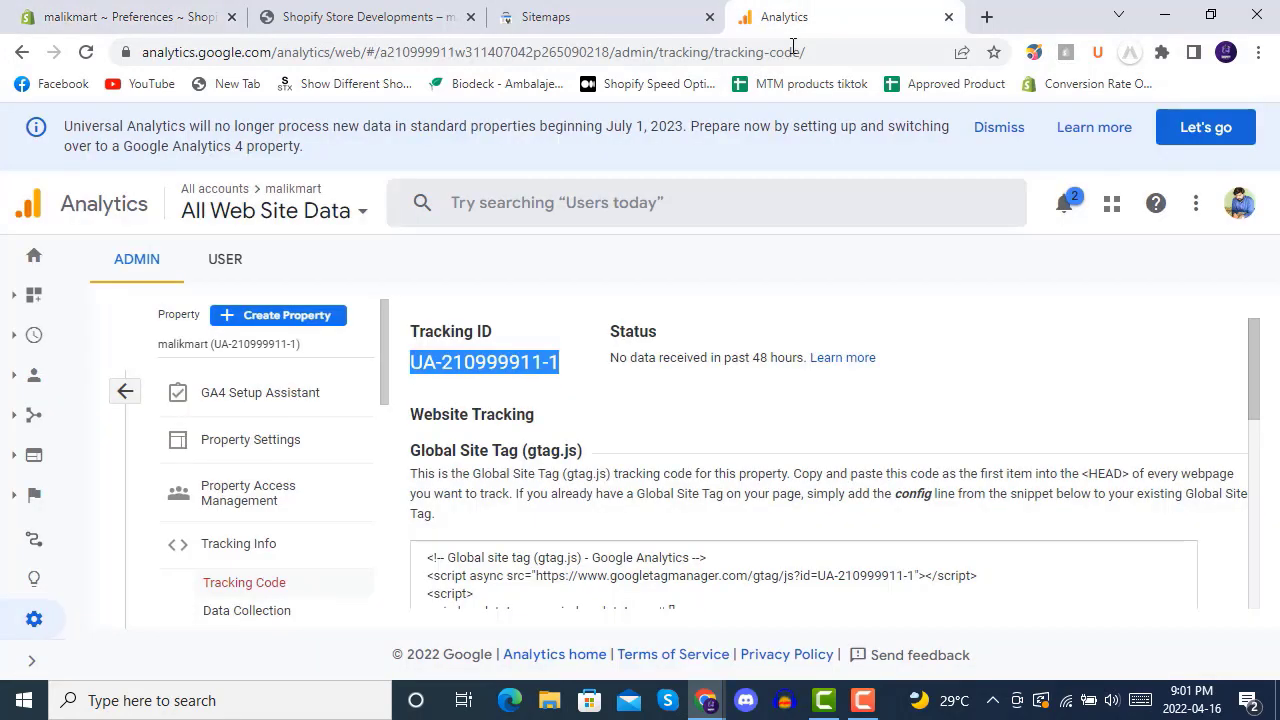
{"action": "left_click", "coordinate": [1005, 410]}
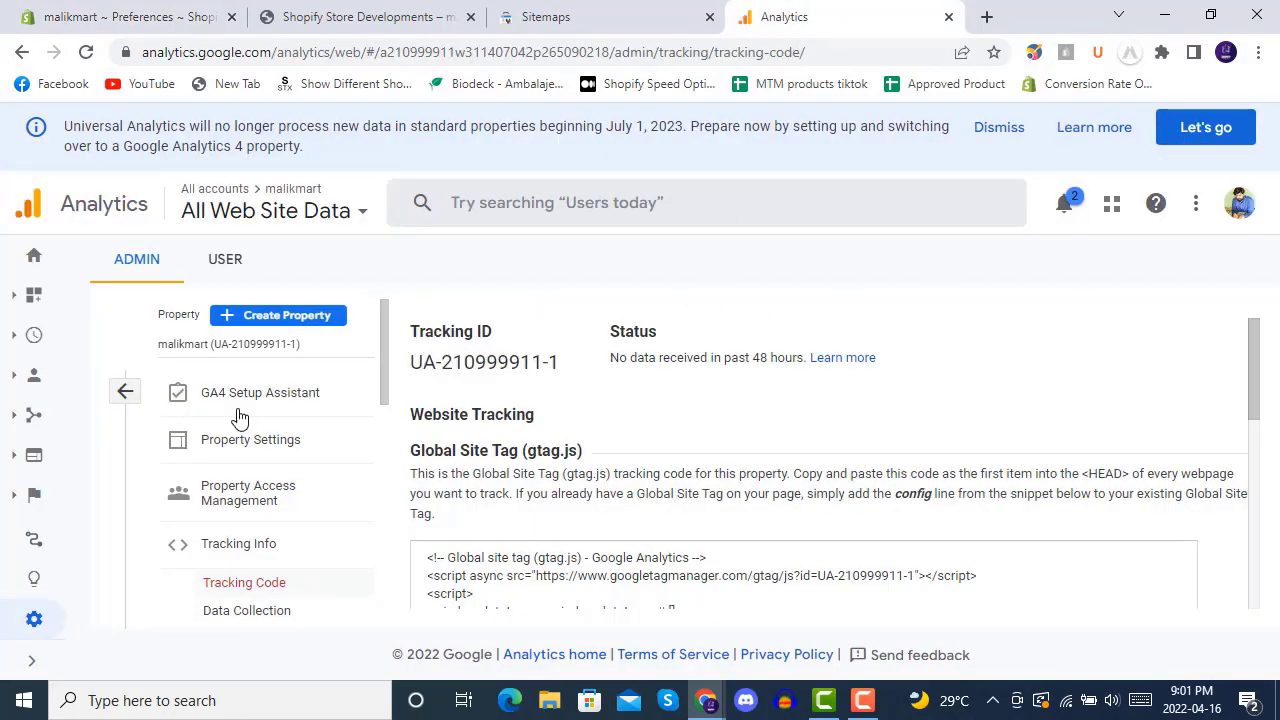
{"action": "scroll", "coordinate": [240, 417], "scroll_direction": "down", "scroll_amount": 4}
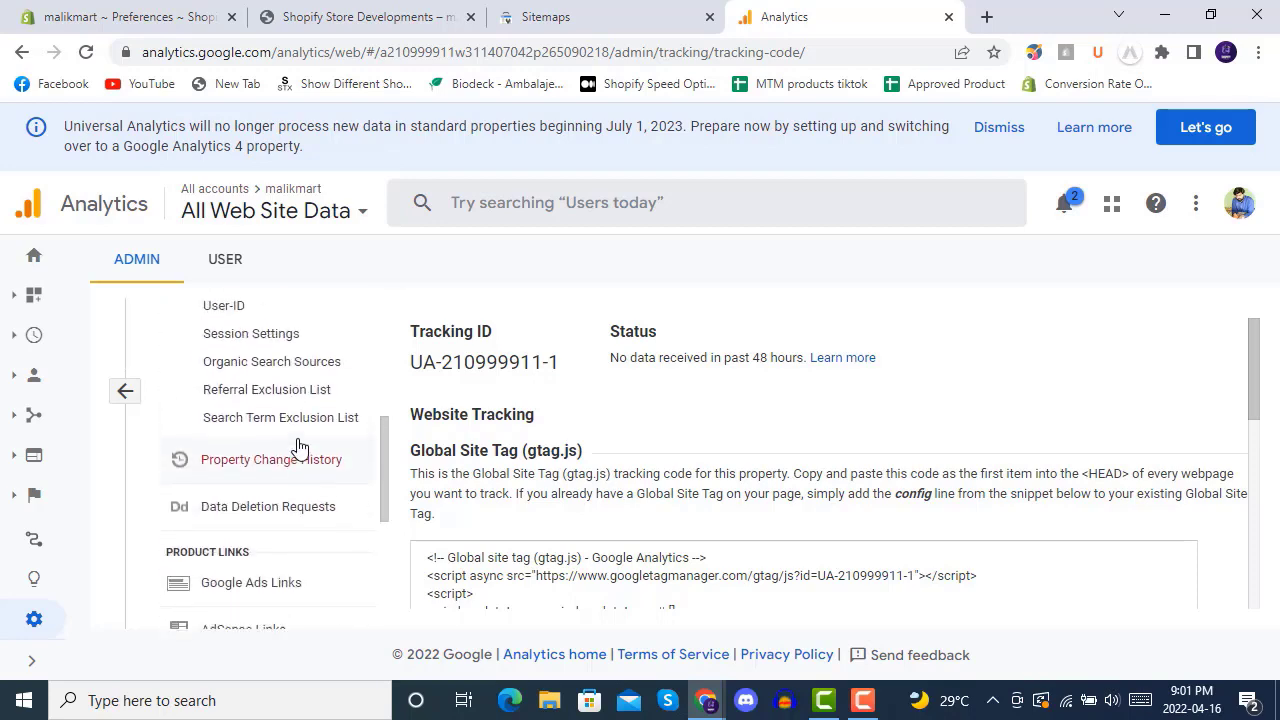
{"action": "scroll", "coordinate": [280, 420], "scroll_direction": "up", "scroll_amount": 4}
{"action": "left_click", "coordinate": [232, 260]}
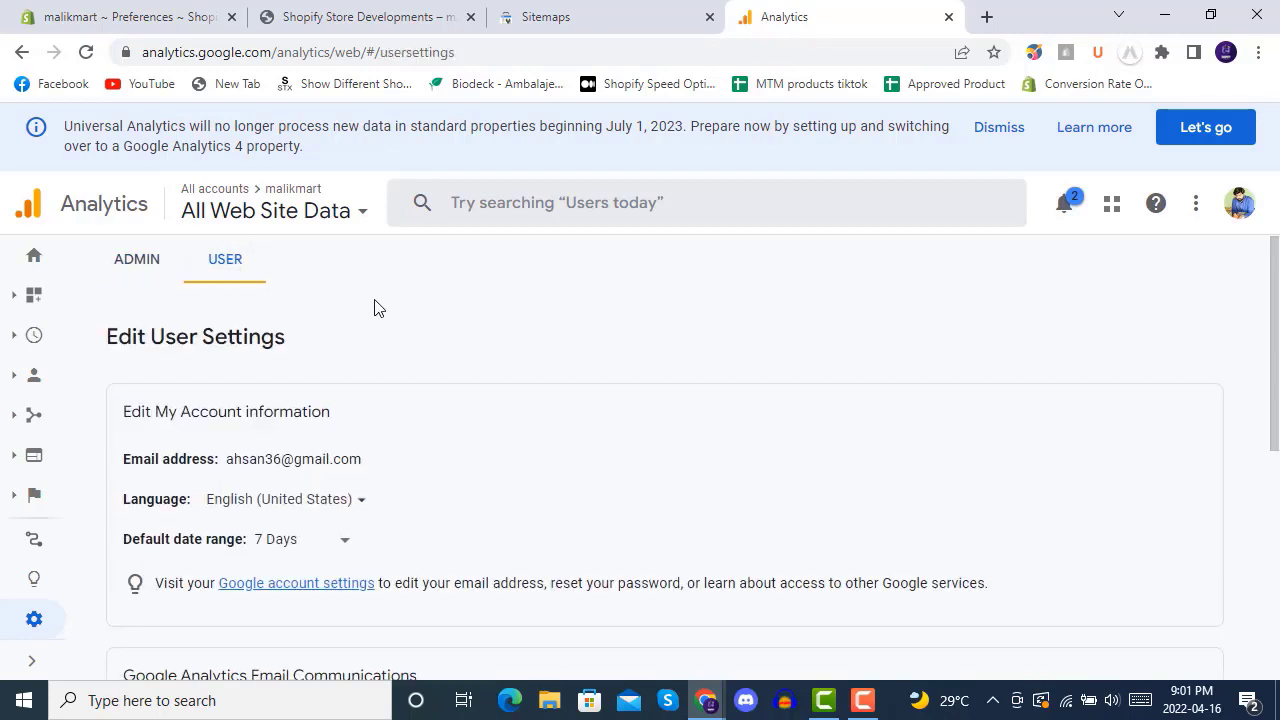
{"action": "scroll", "coordinate": [543, 420], "scroll_direction": "down", "scroll_amount": 5}
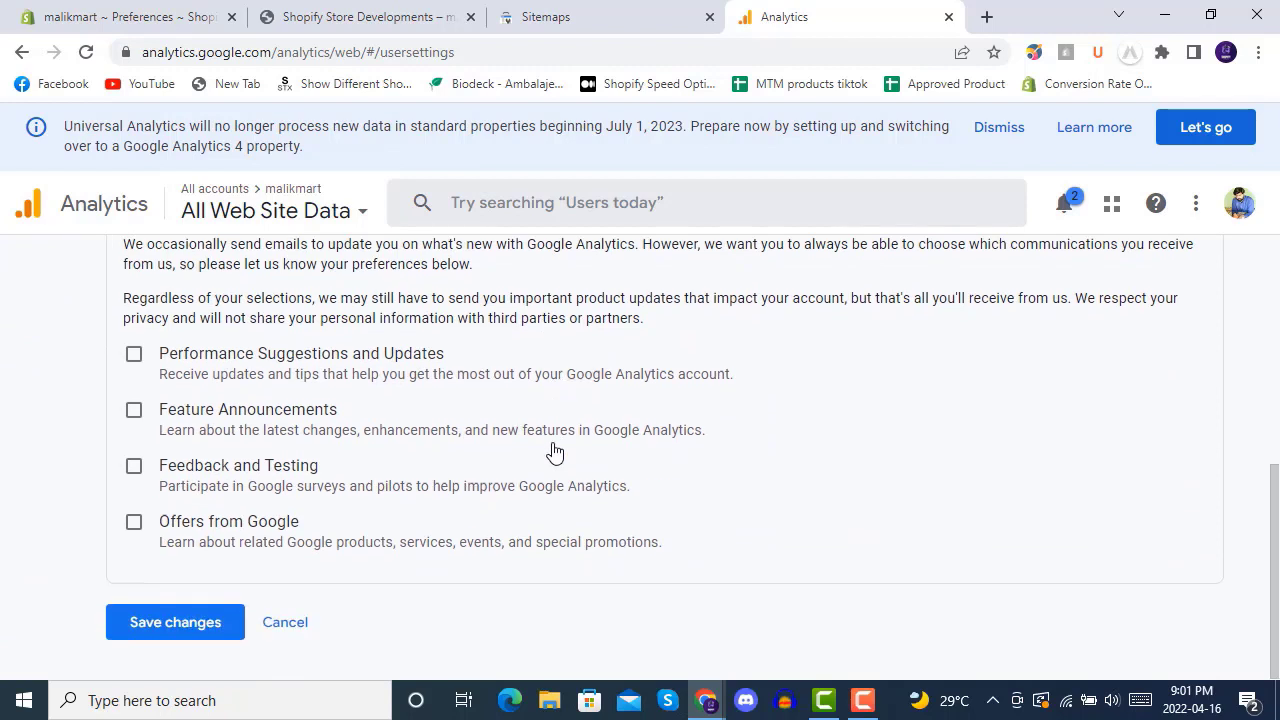
{"action": "left_click", "coordinate": [235, 621]}
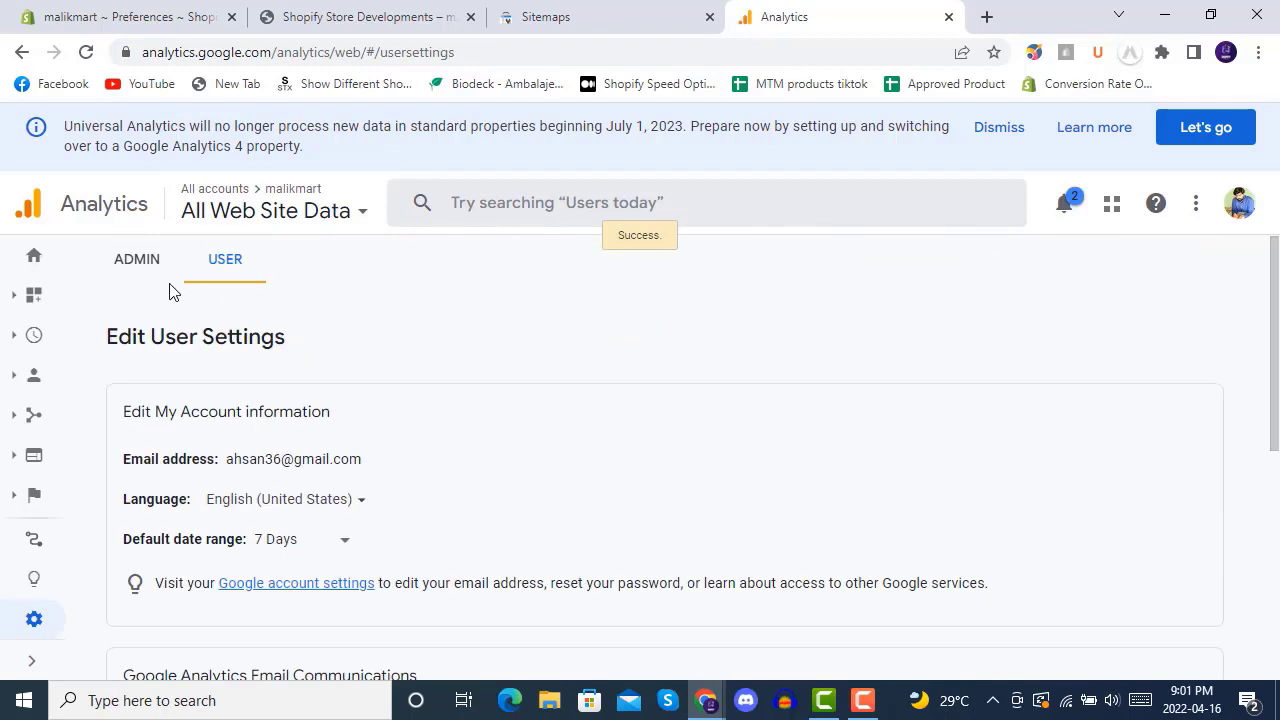
Step: Enable Ecommerce and Enhanced Ecommerce Reporting in the All Web Site Data view's ecommerce settings and save them
{"action": "left_click", "coordinate": [140, 266]}
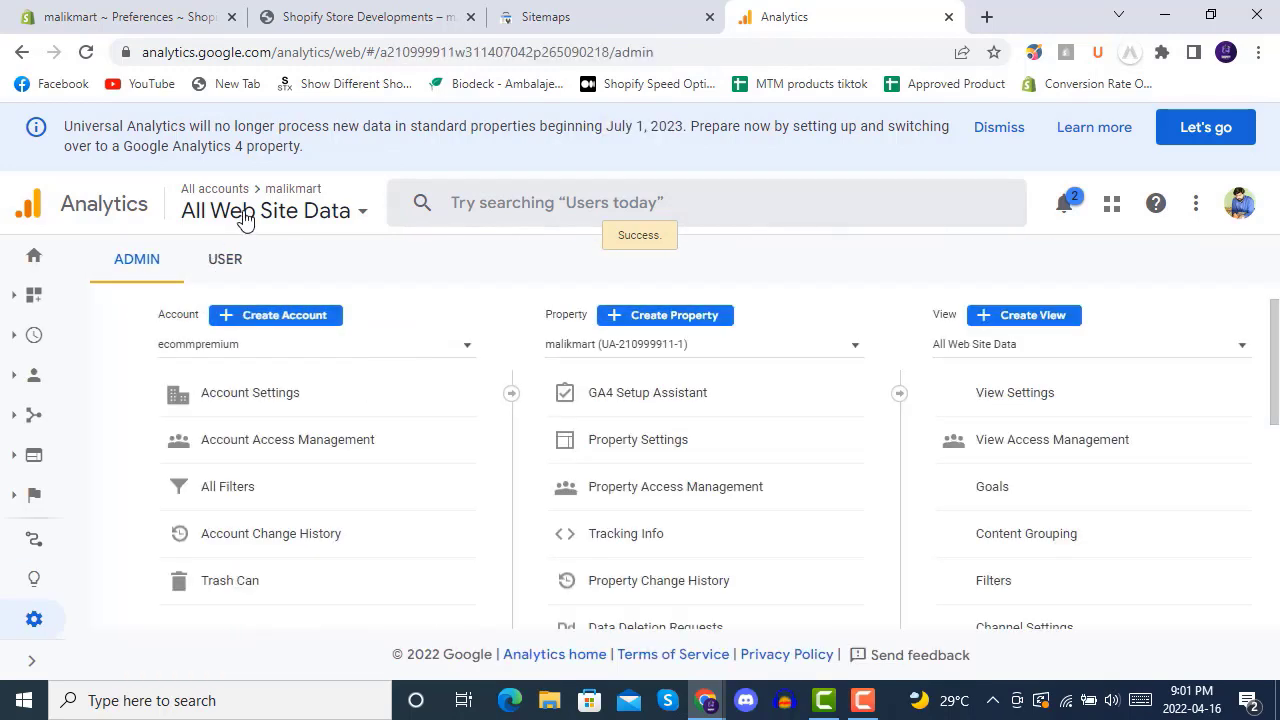
{"action": "scroll", "coordinate": [1030, 455], "scroll_direction": "down", "scroll_amount": 1}
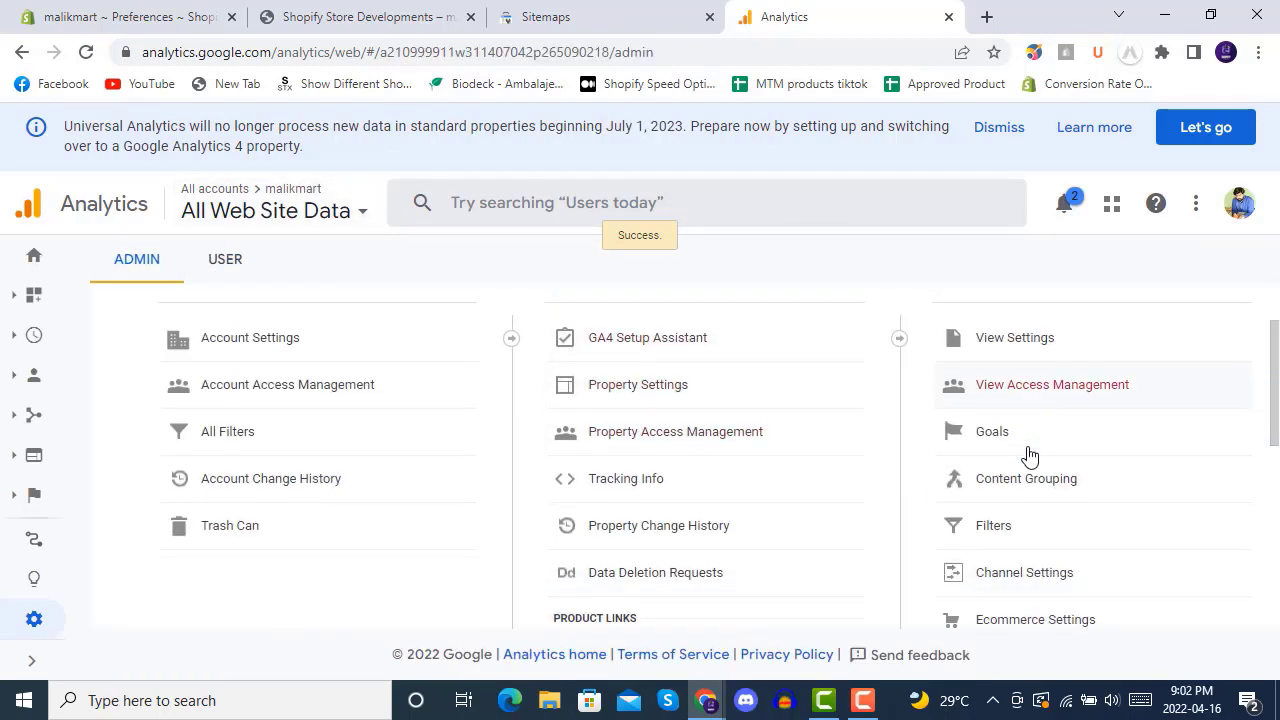
{"action": "scroll", "coordinate": [1030, 455], "scroll_direction": "down", "scroll_amount": 3}
{"action": "left_click", "coordinate": [1028, 478]}
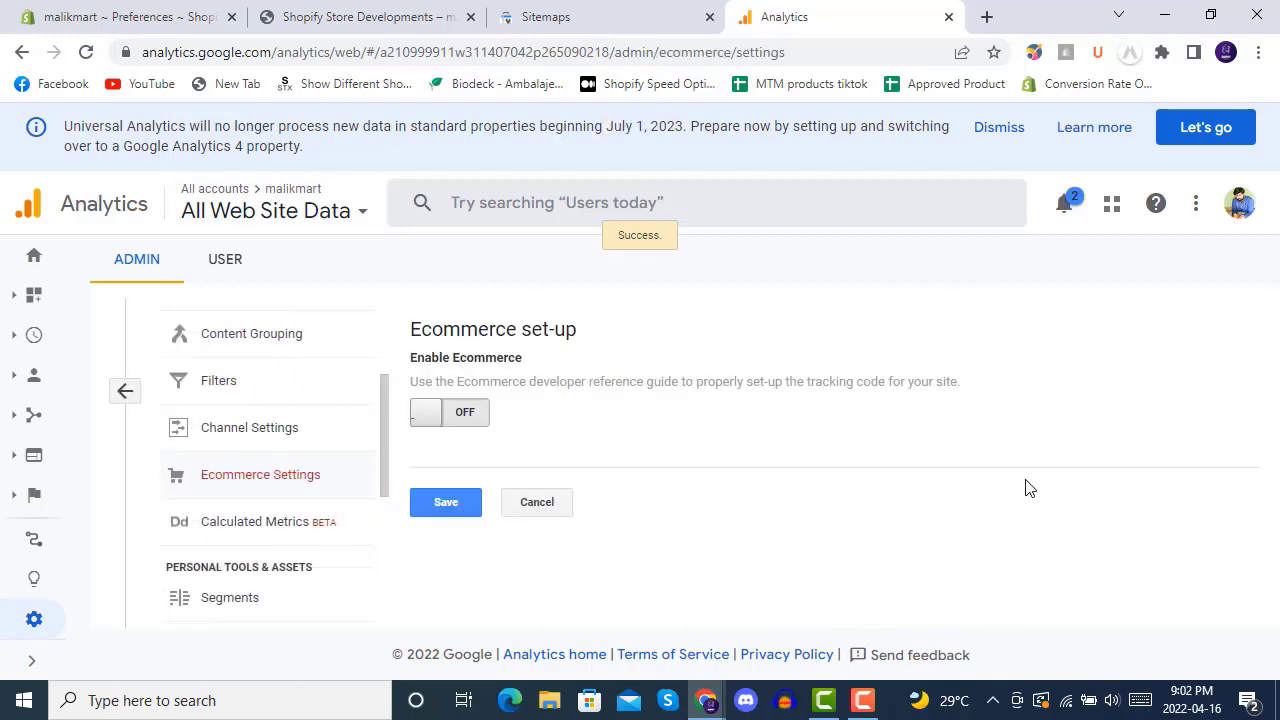
{"action": "left_click", "coordinate": [465, 411]}
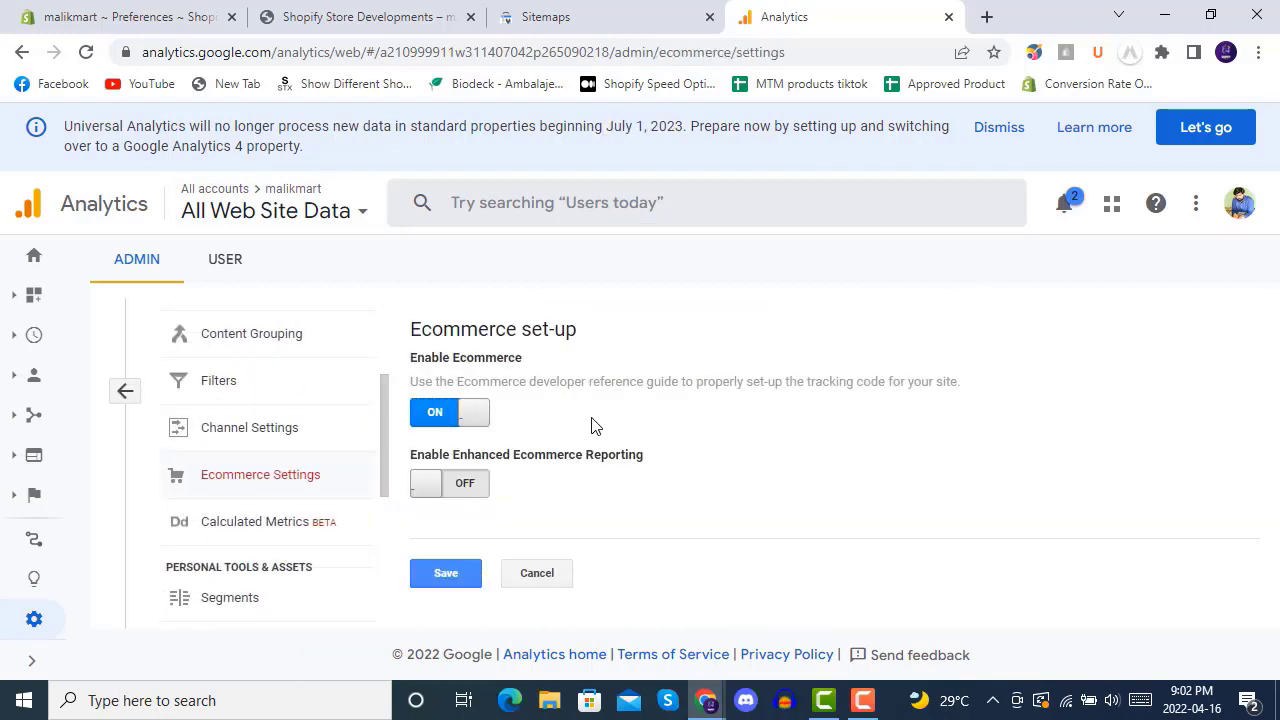
{"action": "left_click", "coordinate": [433, 490]}
{"action": "scroll", "coordinate": [586, 486], "scroll_direction": "down", "scroll_amount": 1}
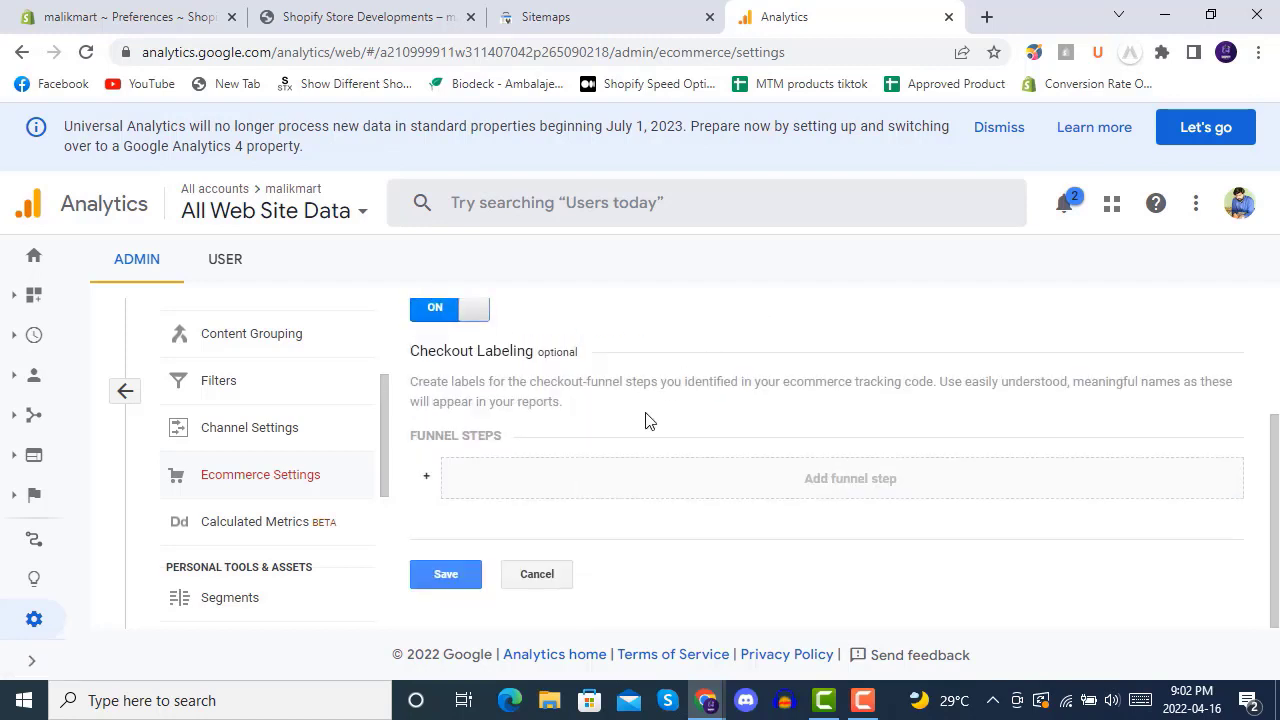
{"action": "left_click", "coordinate": [430, 585]}
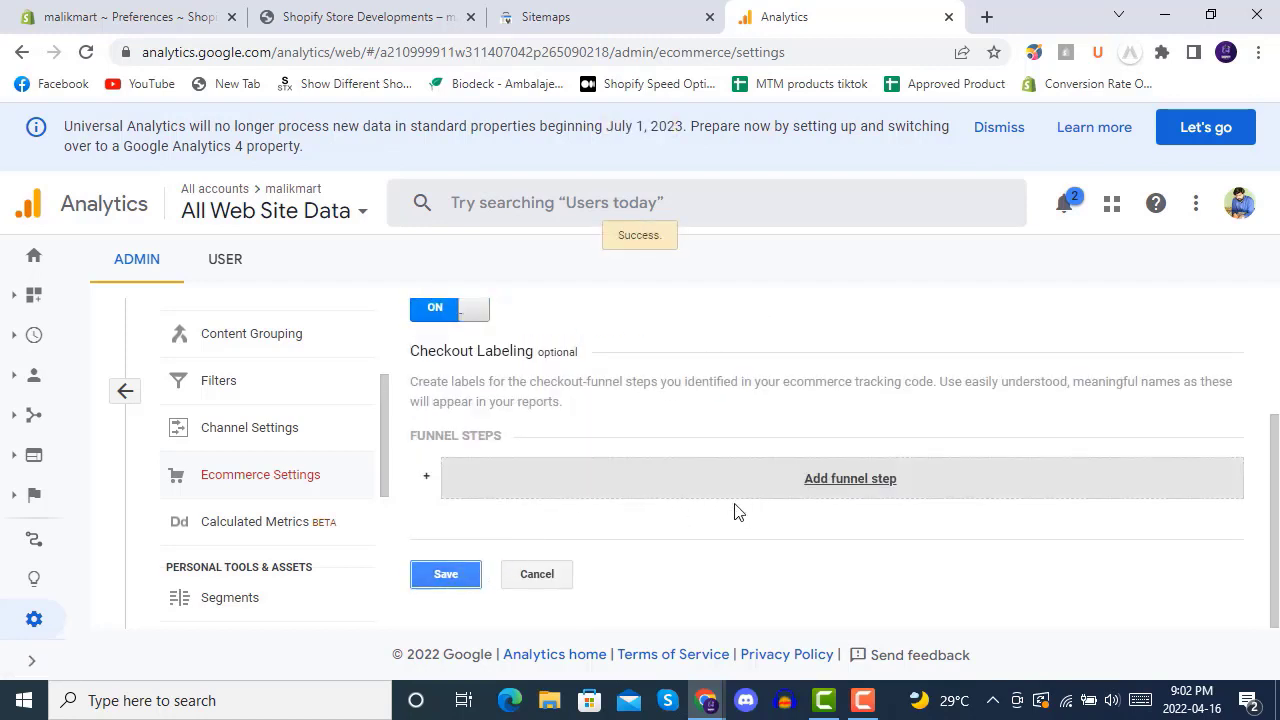
Step: Switch back to the Shopify admin, open the product "50pcs 10/12/14mm Lobster Clasps Hooks For Necklace", and examine its title
{"action": "left_click", "coordinate": [110, 16]}
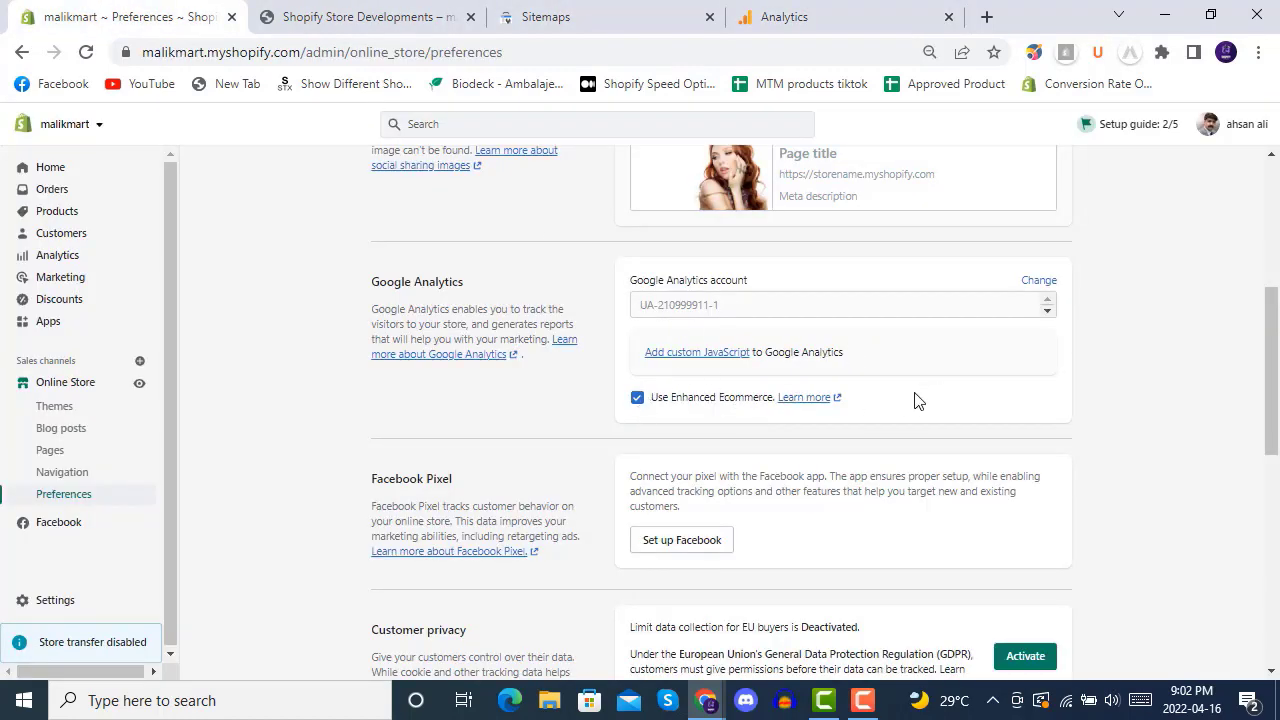
{"action": "scroll", "coordinate": [914, 389], "scroll_direction": "down", "scroll_amount": 3}
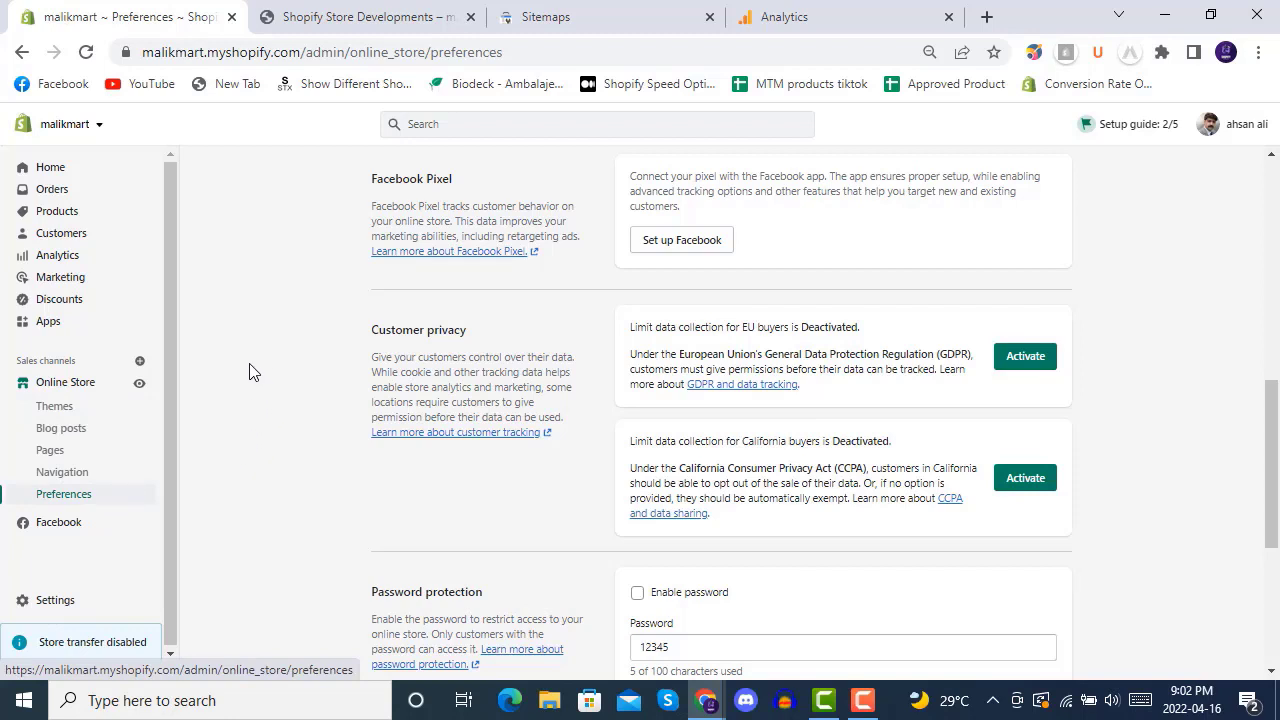
{"action": "left_click", "coordinate": [57, 211]}
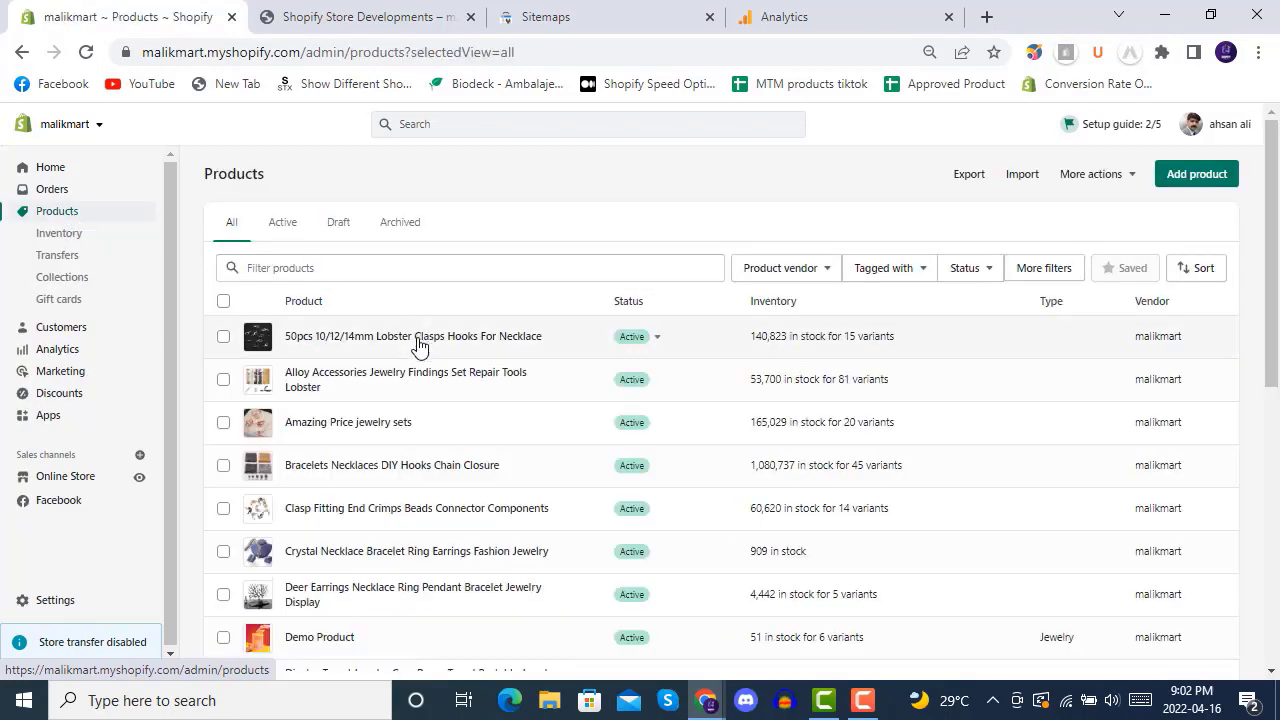
{"action": "left_click", "coordinate": [419, 342]}
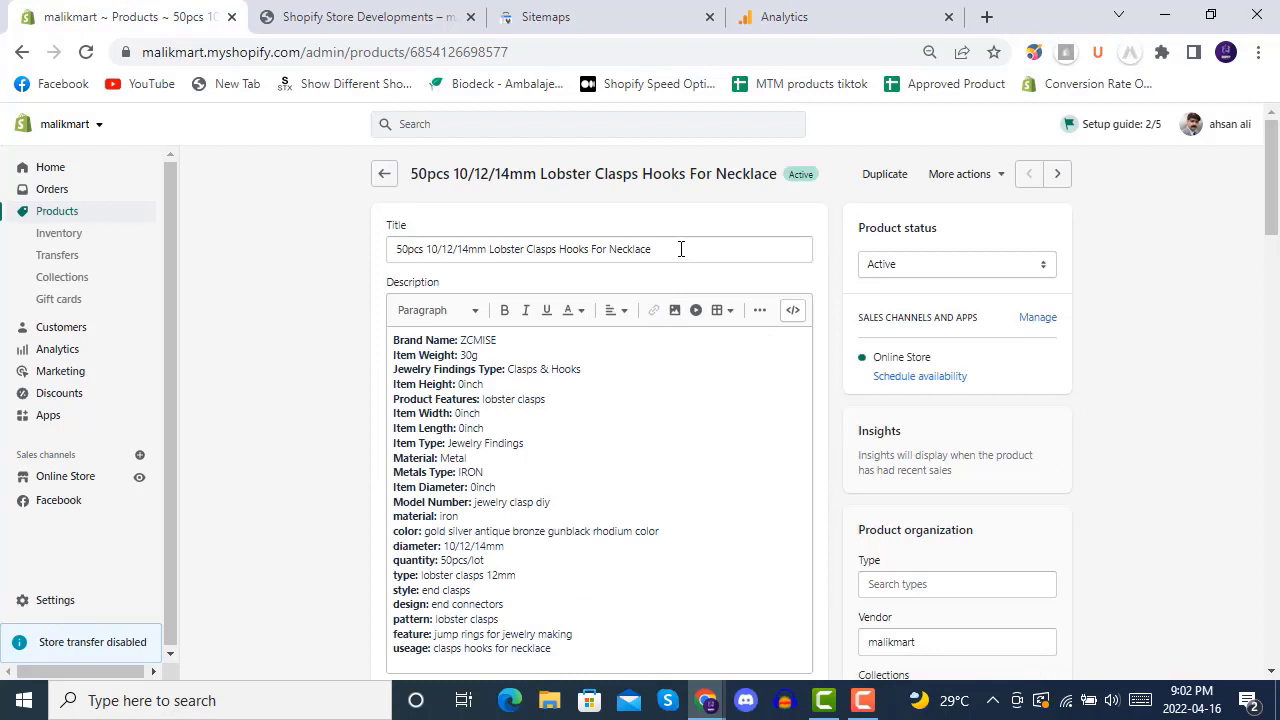
{"action": "left_click", "coordinate": [680, 249]}
{"action": "left_click_drag", "start_coordinate": [680, 249], "coordinate": [381, 262]}
{"action": "left_click", "coordinate": [684, 248]}
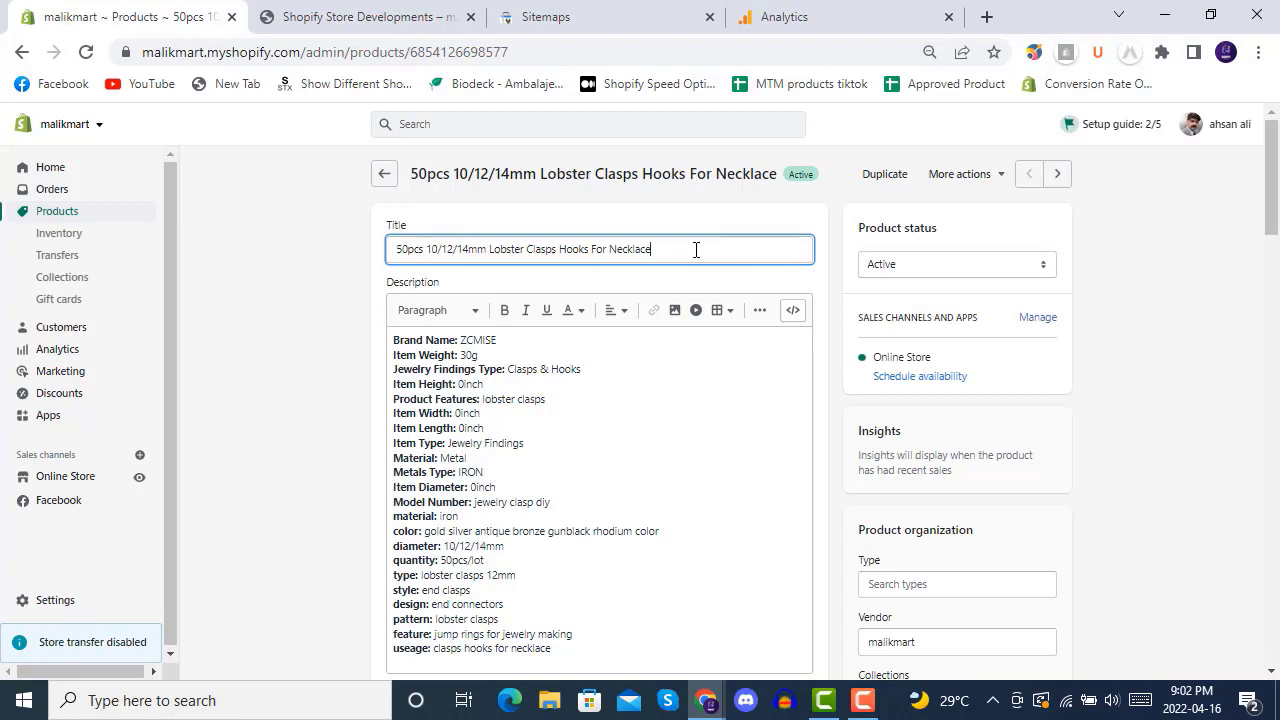
Step: Open the lobster clasps product's website SEO fields and examine its page title, meta description, and URL handle
{"action": "scroll", "coordinate": [702, 250], "scroll_direction": "down", "scroll_amount": 15}
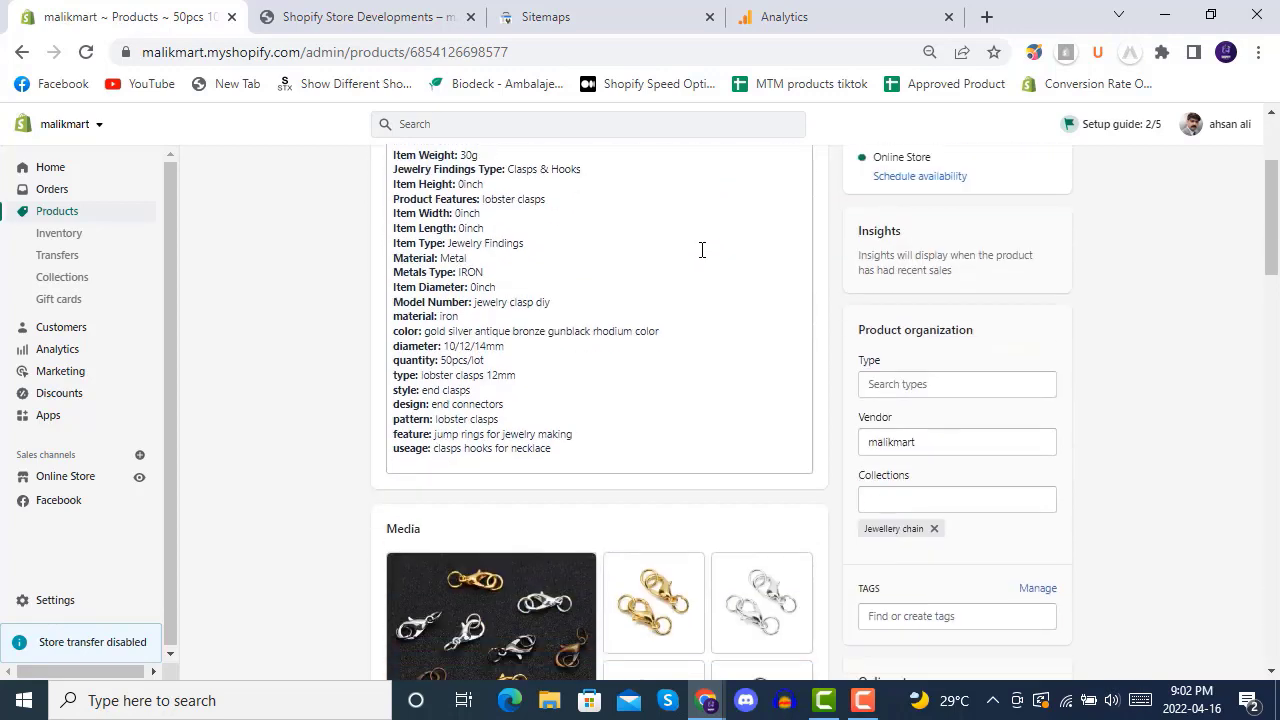
{"action": "scroll", "coordinate": [704, 323], "scroll_direction": "down", "scroll_amount": 5}
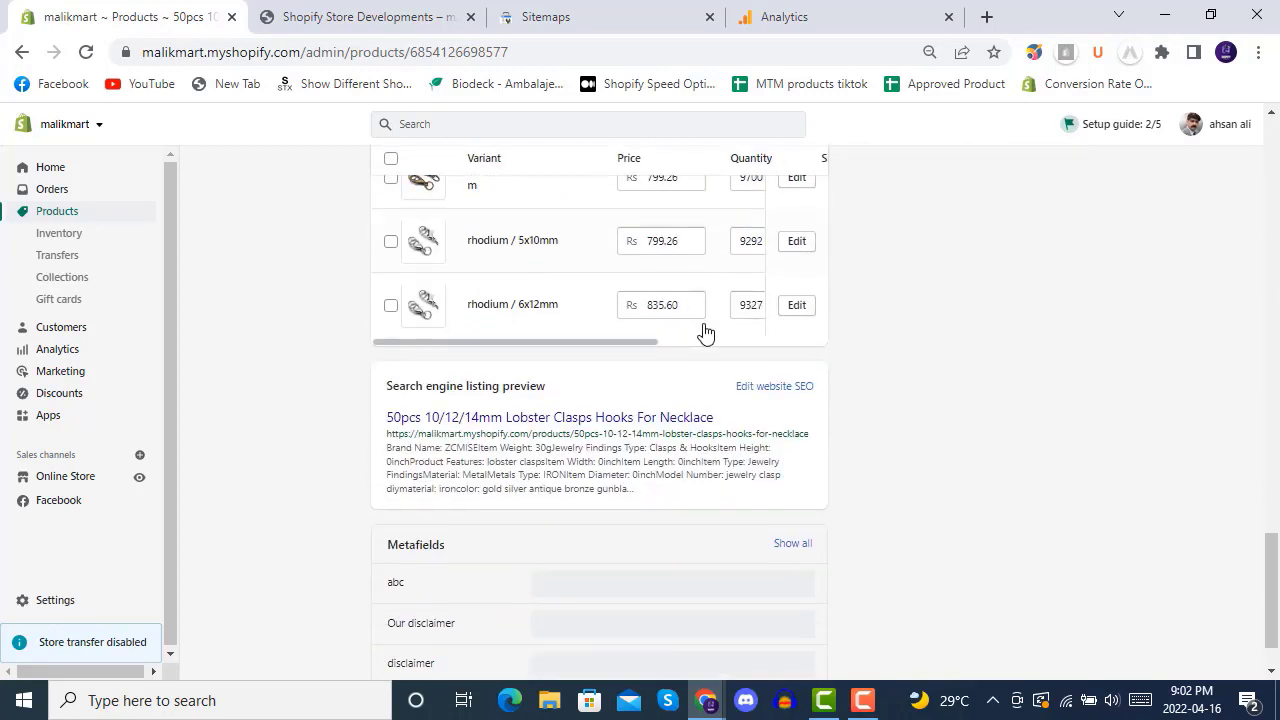
{"action": "left_click", "coordinate": [770, 312]}
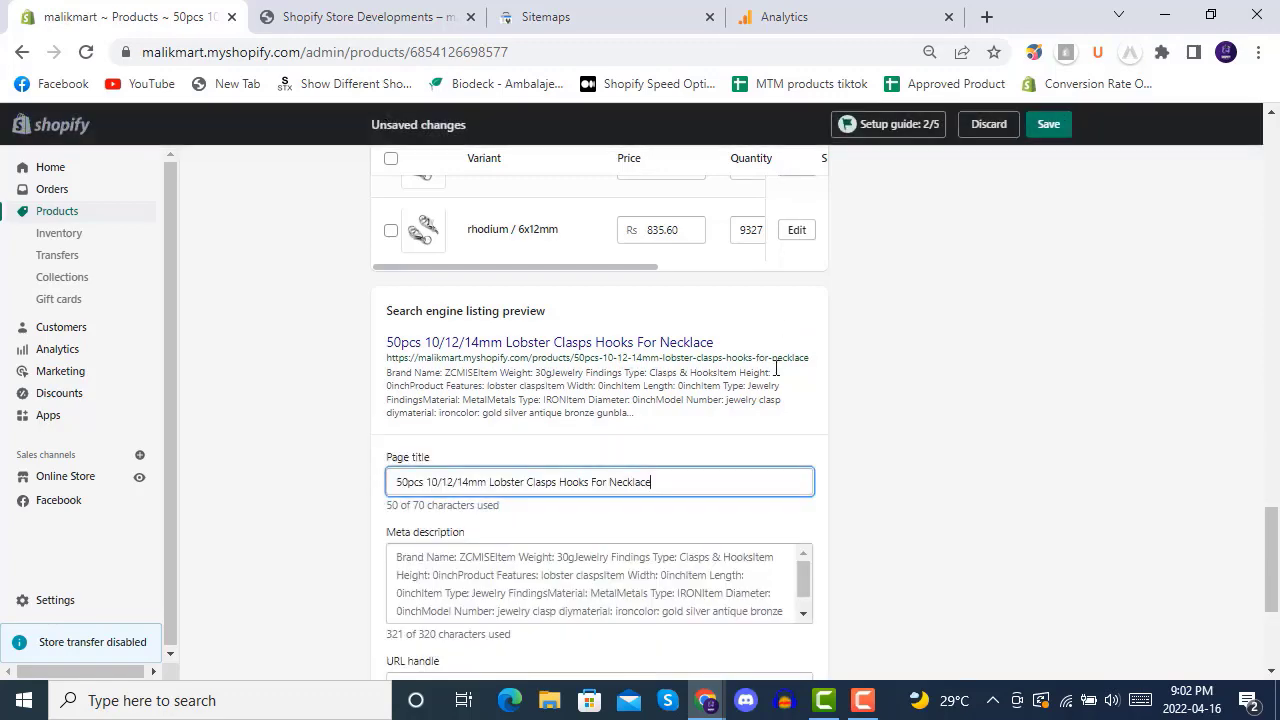
{"action": "scroll", "coordinate": [717, 380], "scroll_direction": "down", "scroll_amount": 2}
{"action": "left_click_drag", "start_coordinate": [664, 282], "coordinate": [388, 292]}
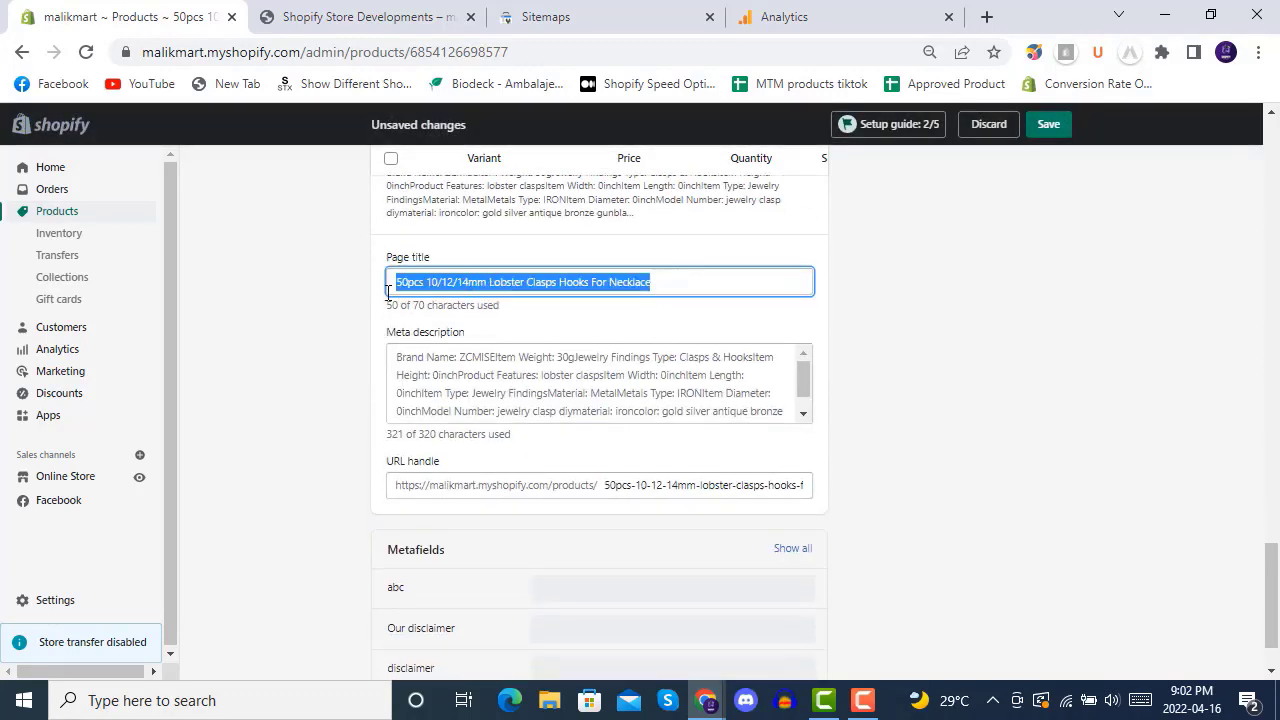
{"action": "left_click", "coordinate": [696, 290]}
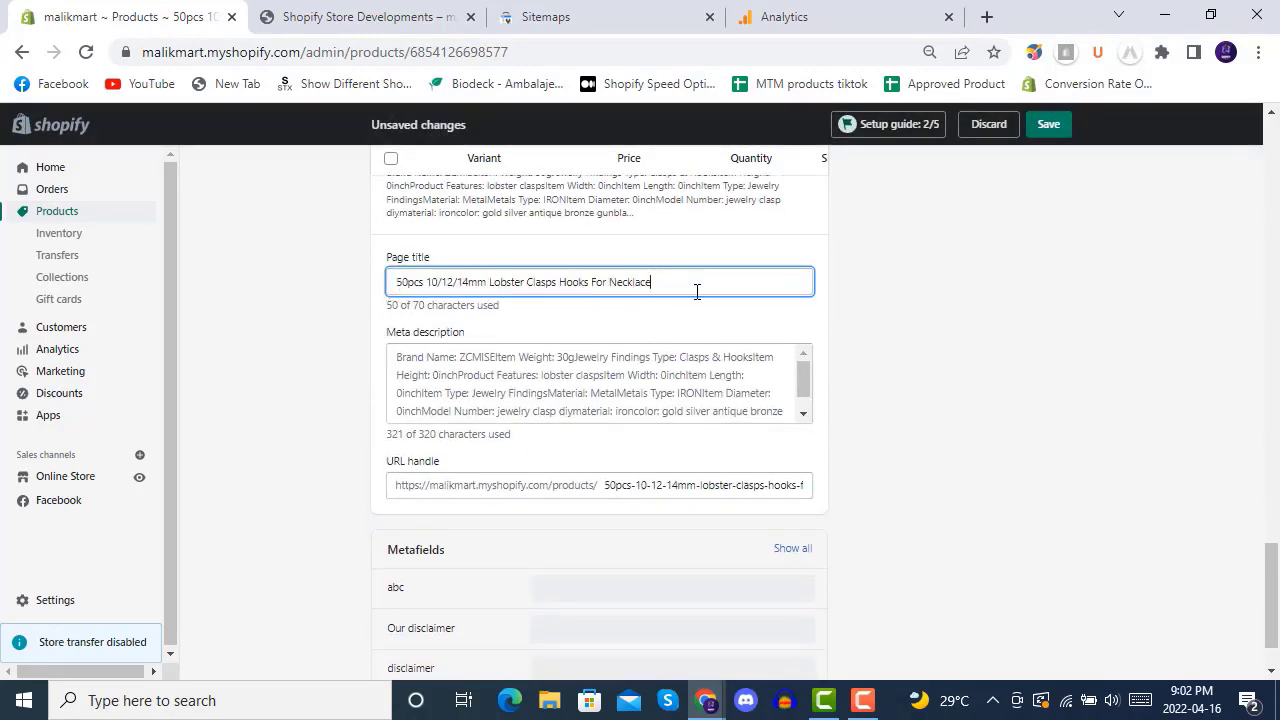
{"action": "double_click", "coordinate": [654, 375]}
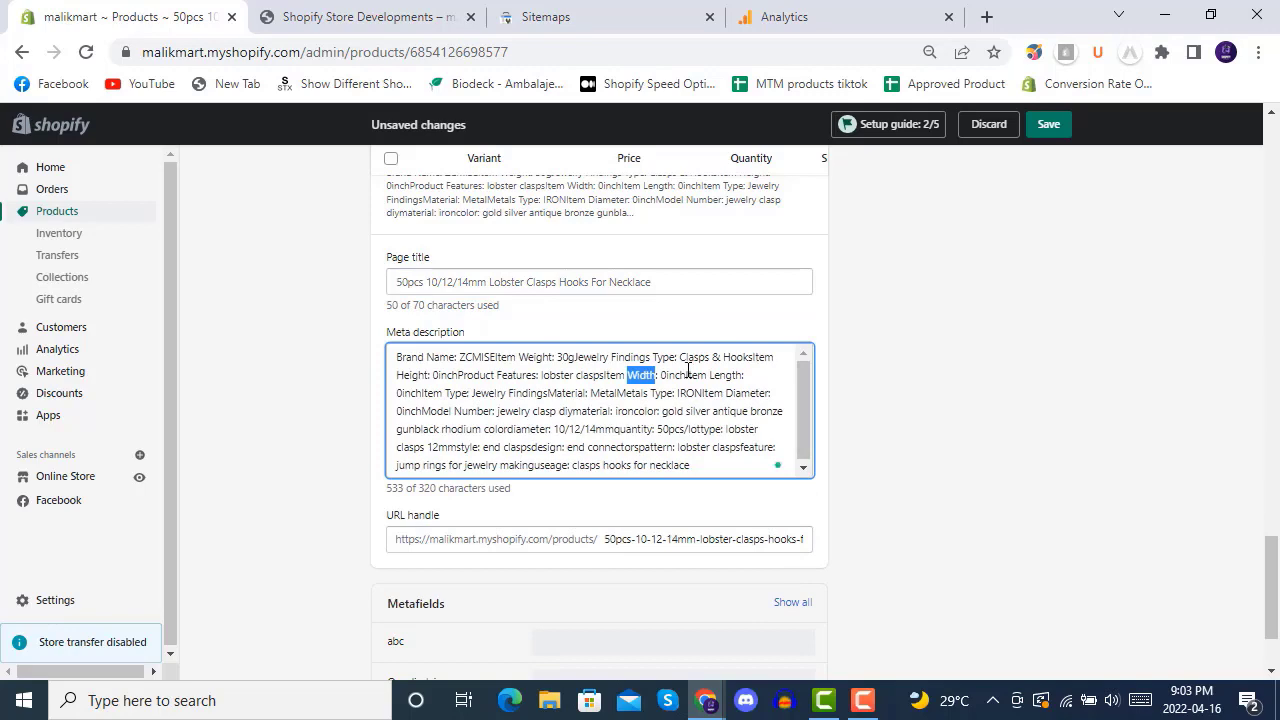
{"action": "left_click", "coordinate": [855, 365]}
{"action": "scroll", "coordinate": [800, 397], "scroll_direction": "down", "scroll_amount": 1}
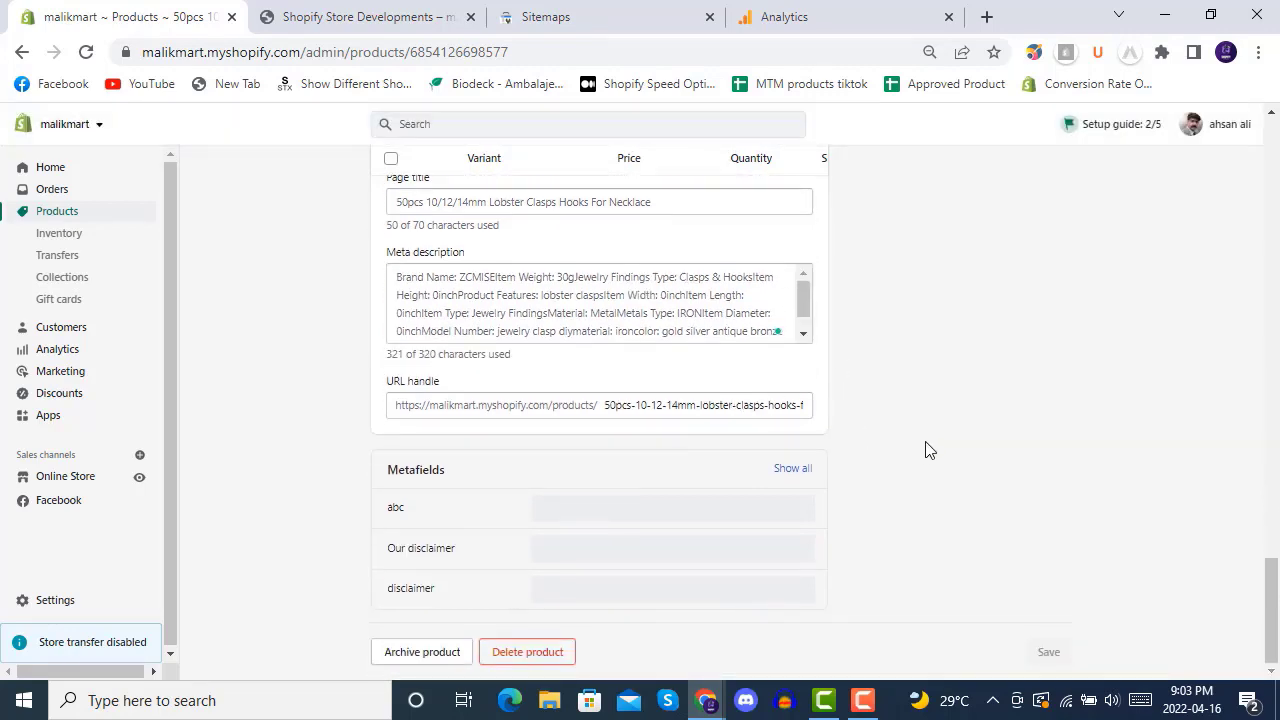
Step: Open the Jewellery Box collection and examine the page title, meta description, and URL handle in its website SEO fields
{"action": "scroll", "coordinate": [925, 445], "scroll_direction": "up", "scroll_amount": 15}
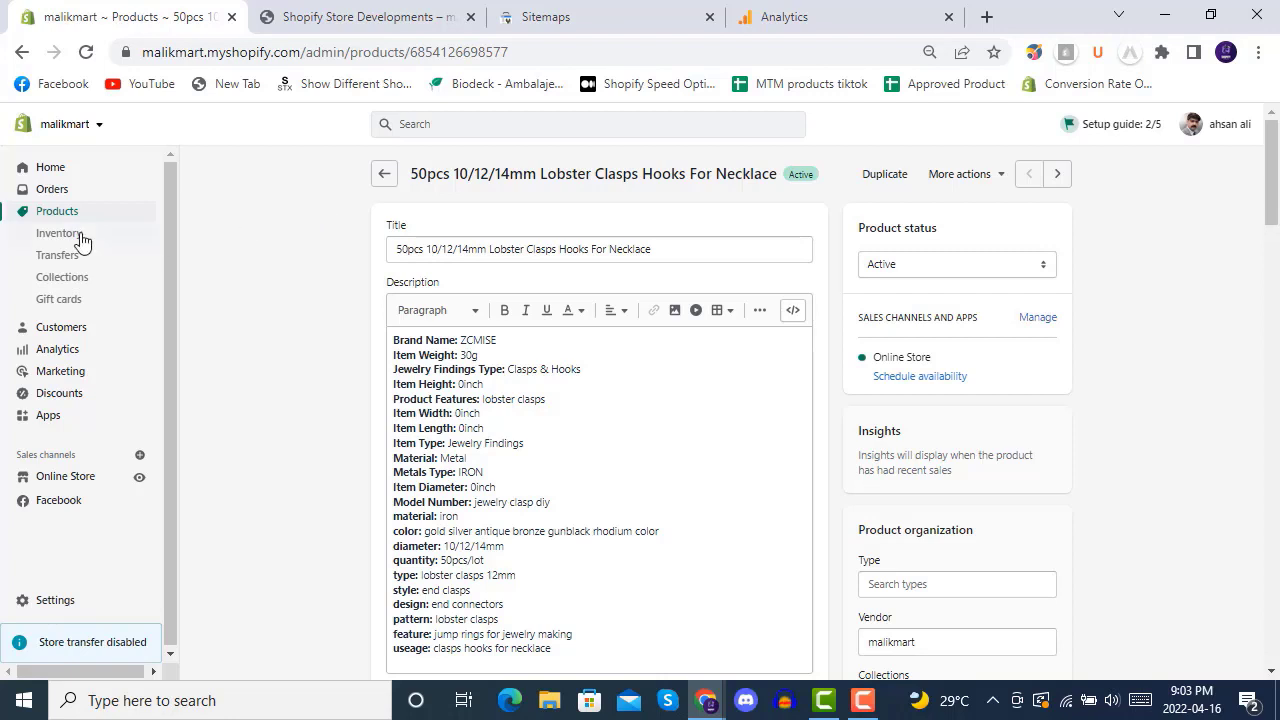
{"action": "left_click", "coordinate": [70, 280]}
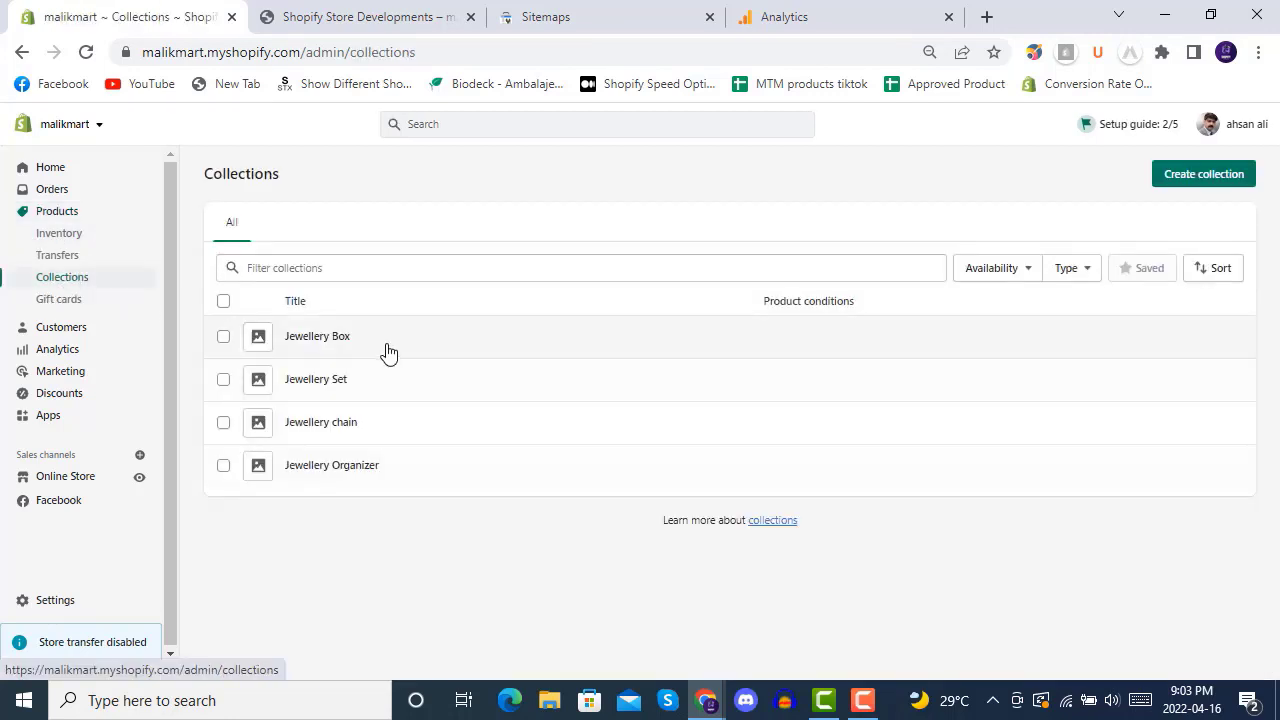
{"action": "left_click", "coordinate": [384, 351]}
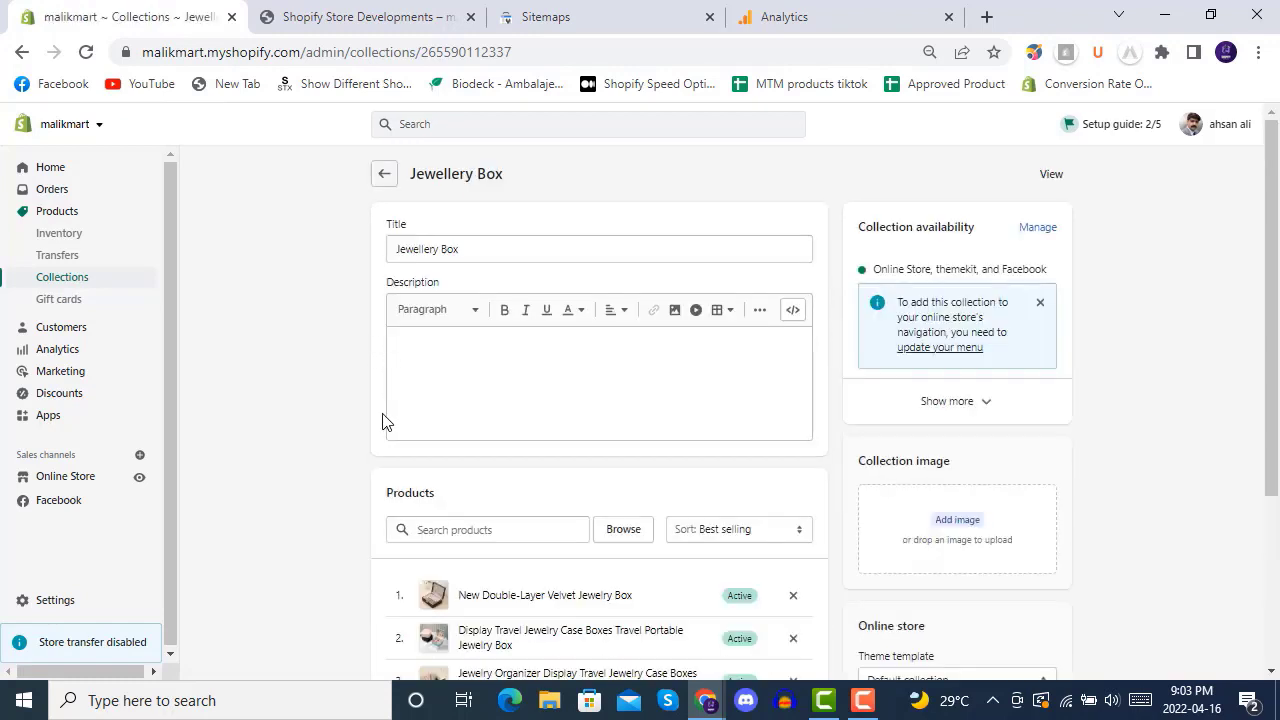
{"action": "scroll", "coordinate": [371, 457], "scroll_direction": "down", "scroll_amount": 3}
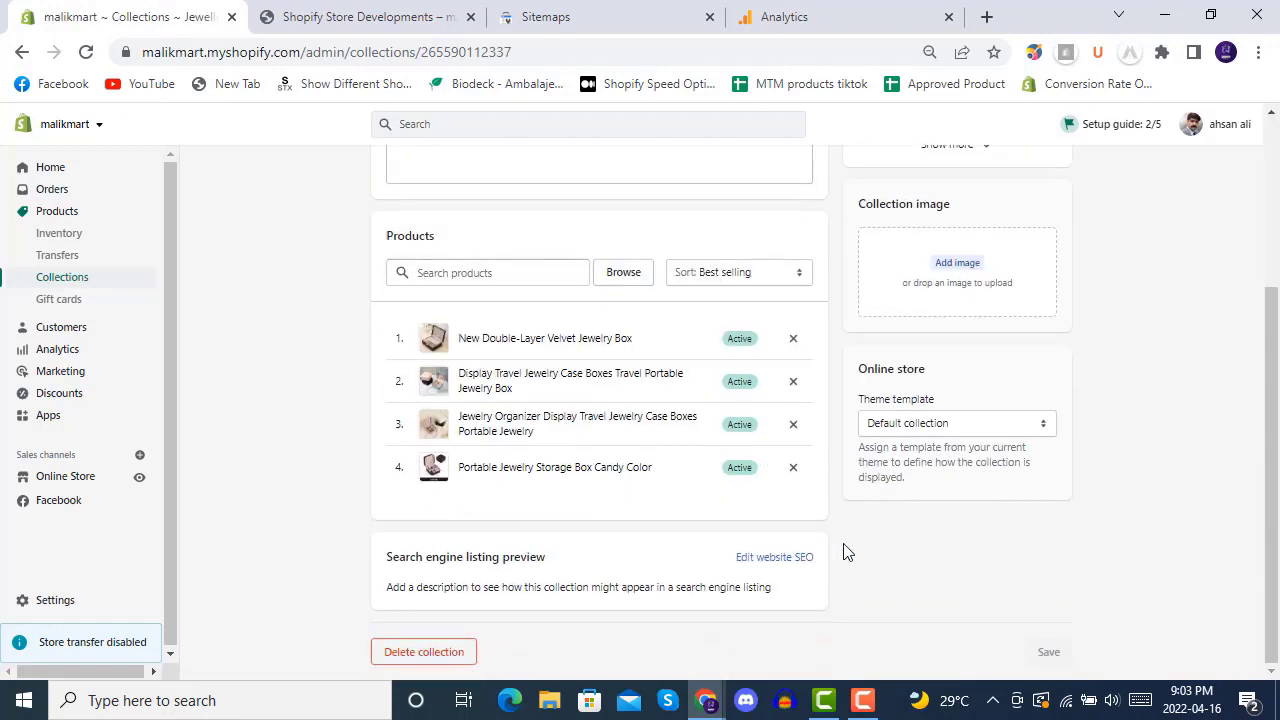
{"action": "left_click", "coordinate": [768, 557]}
{"action": "scroll", "coordinate": [795, 405], "scroll_direction": "down", "scroll_amount": 3}
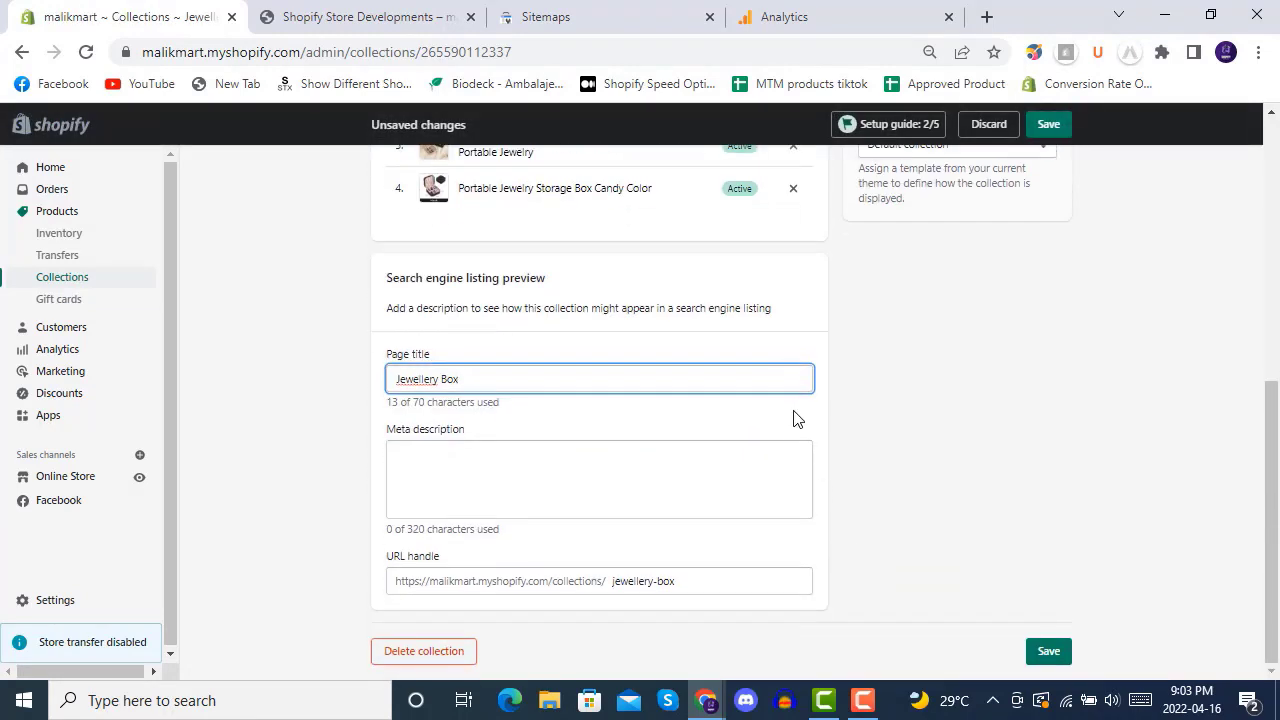
{"action": "left_click", "coordinate": [1046, 125]}
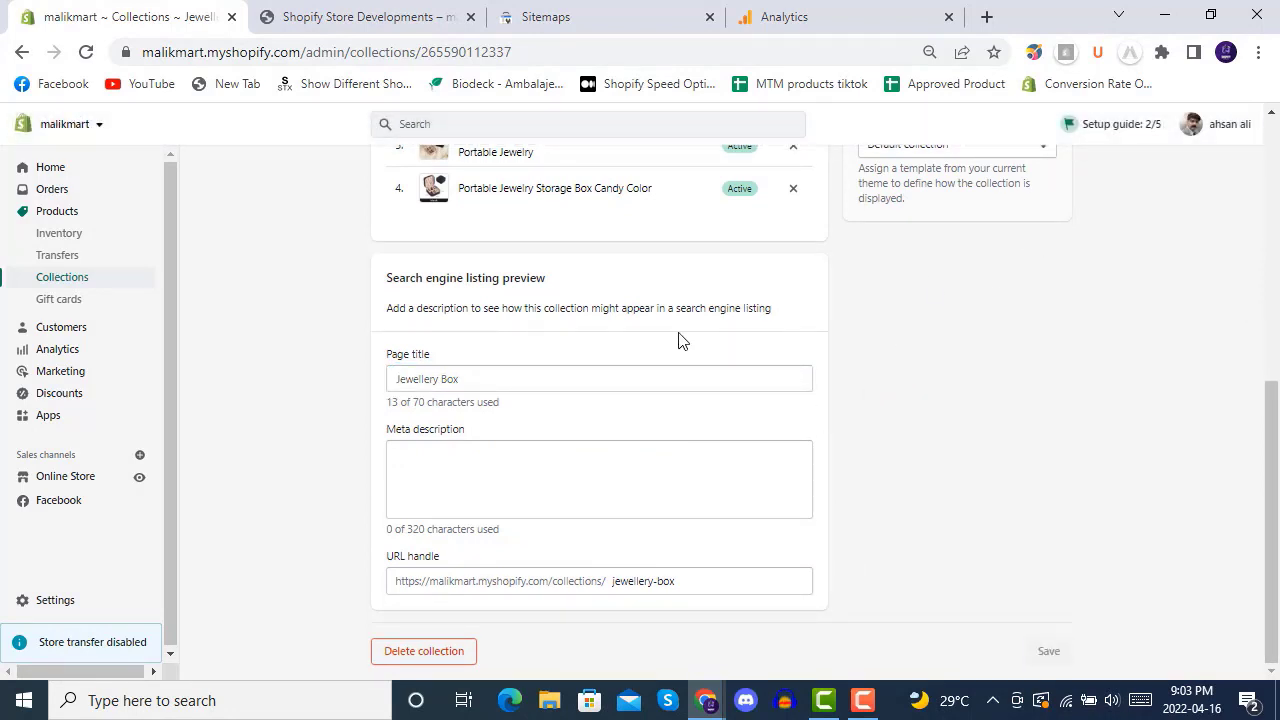
{"action": "left_click", "coordinate": [501, 379]}
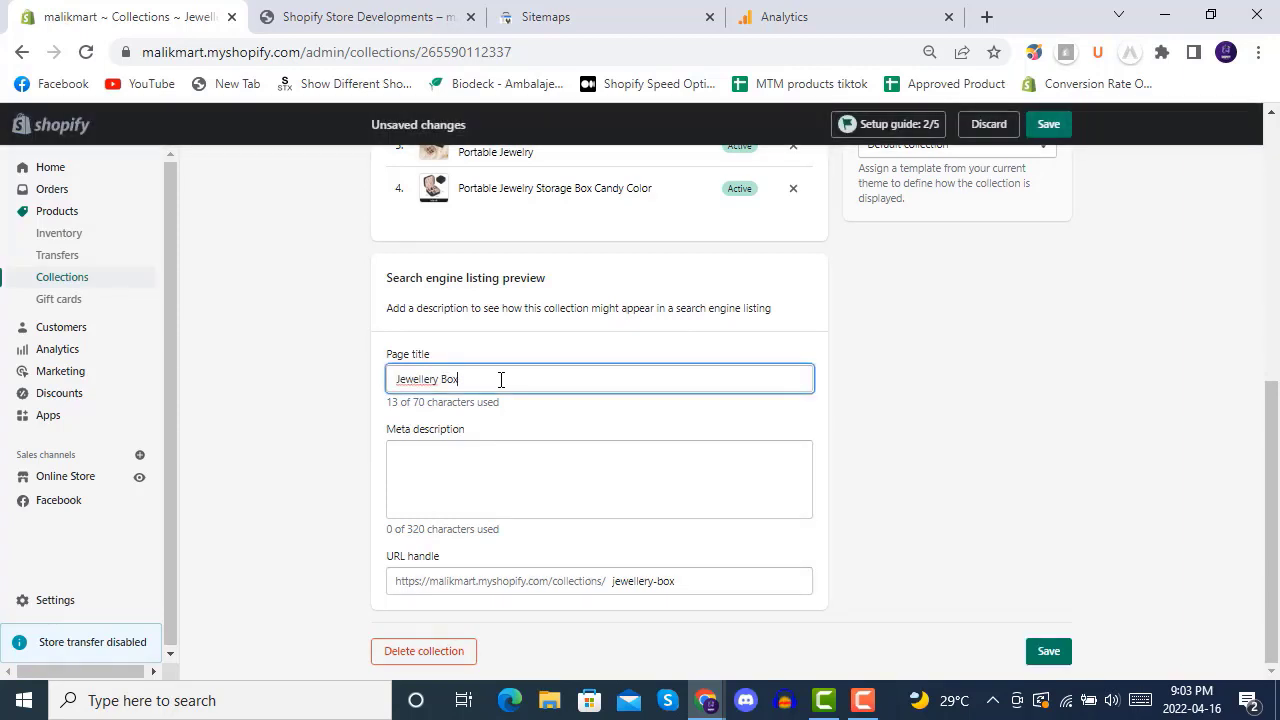
{"action": "left_click", "coordinate": [320, 383]}
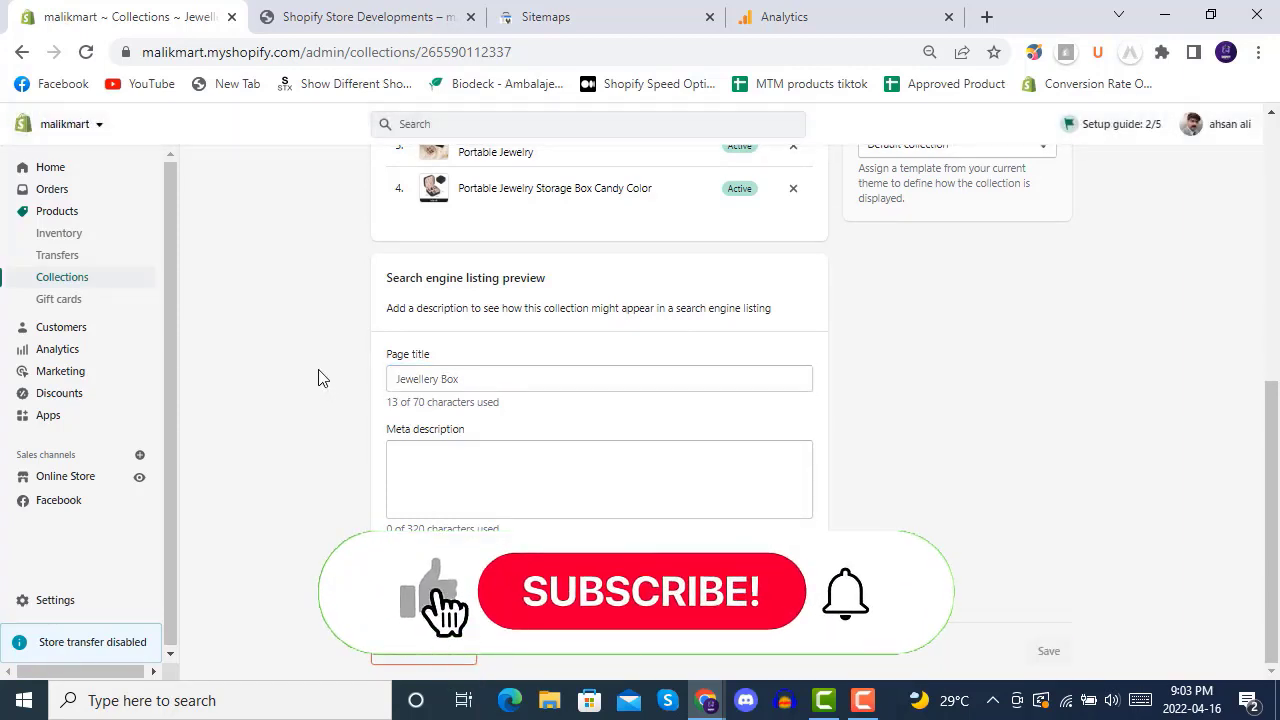
Step: Open the online store's Refund Policy page and examine its website SEO title, description, and URL handle
{"action": "left_click", "coordinate": [80, 479]}
{"action": "left_click", "coordinate": [50, 451]}
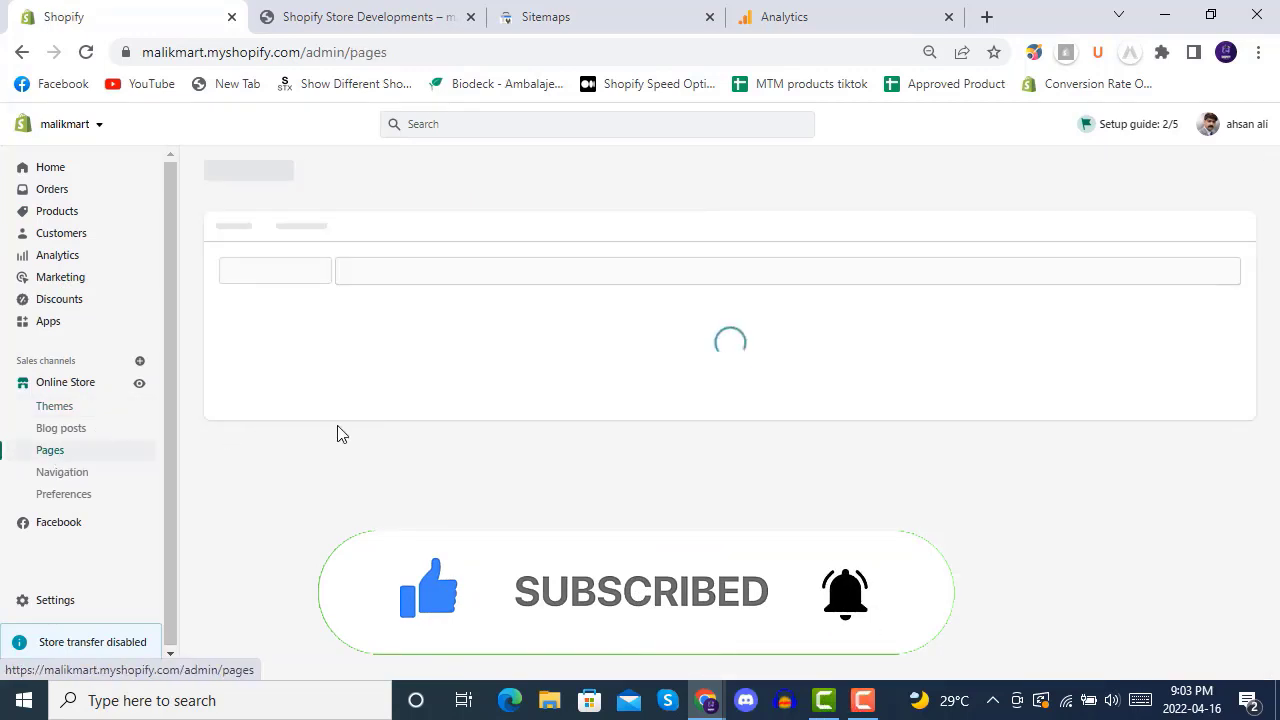
{"action": "left_click", "coordinate": [350, 355]}
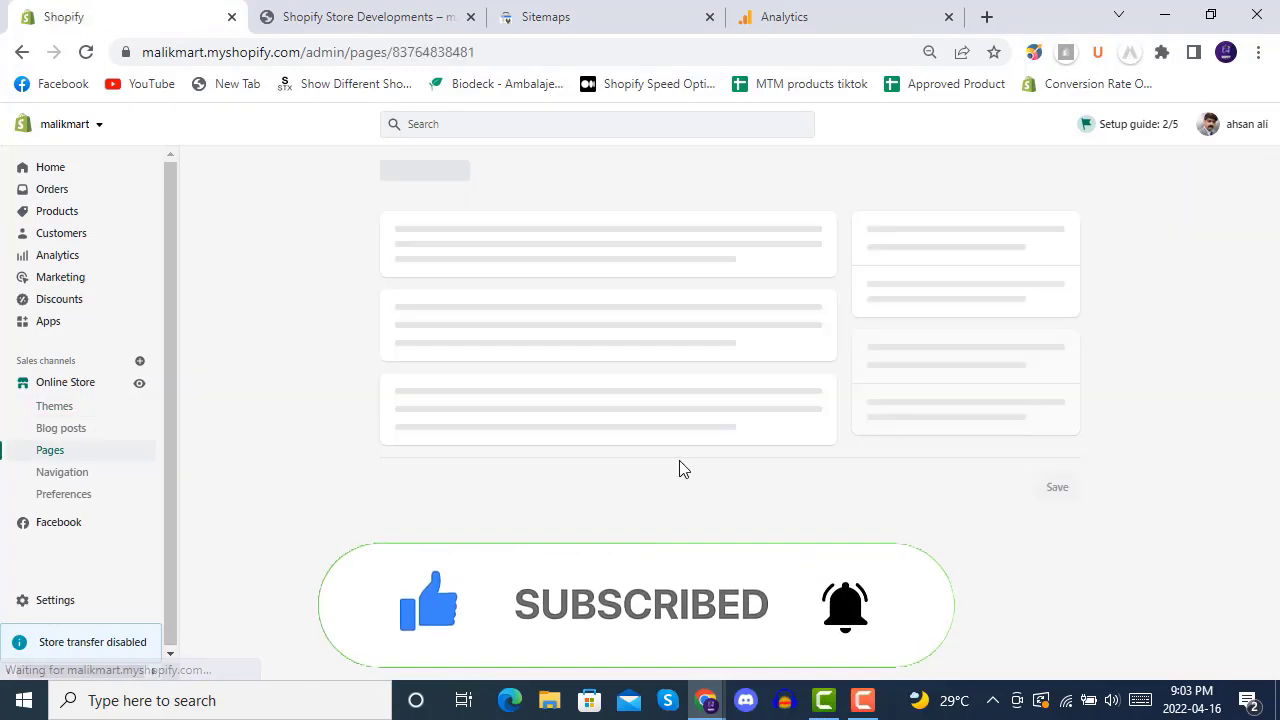
{"action": "scroll", "coordinate": [690, 466], "scroll_direction": "down", "scroll_amount": 10}
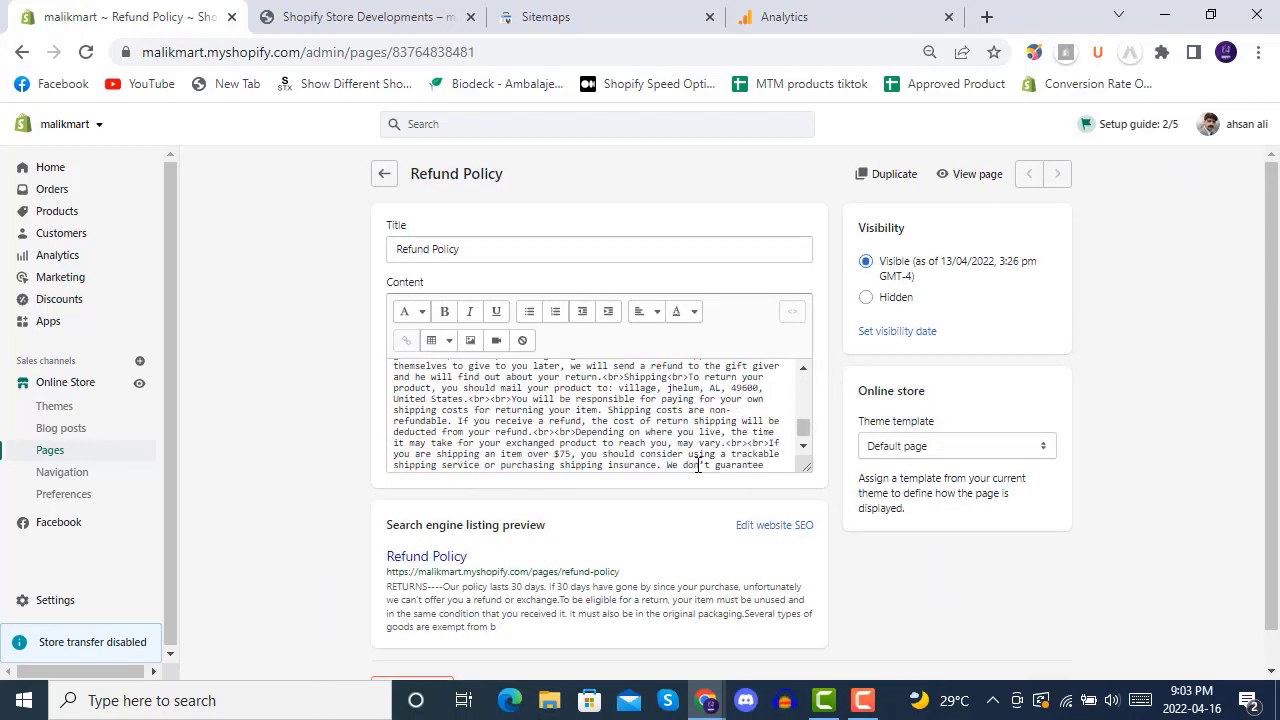
{"action": "scroll", "coordinate": [795, 540], "scroll_direction": "down", "scroll_amount": 3}
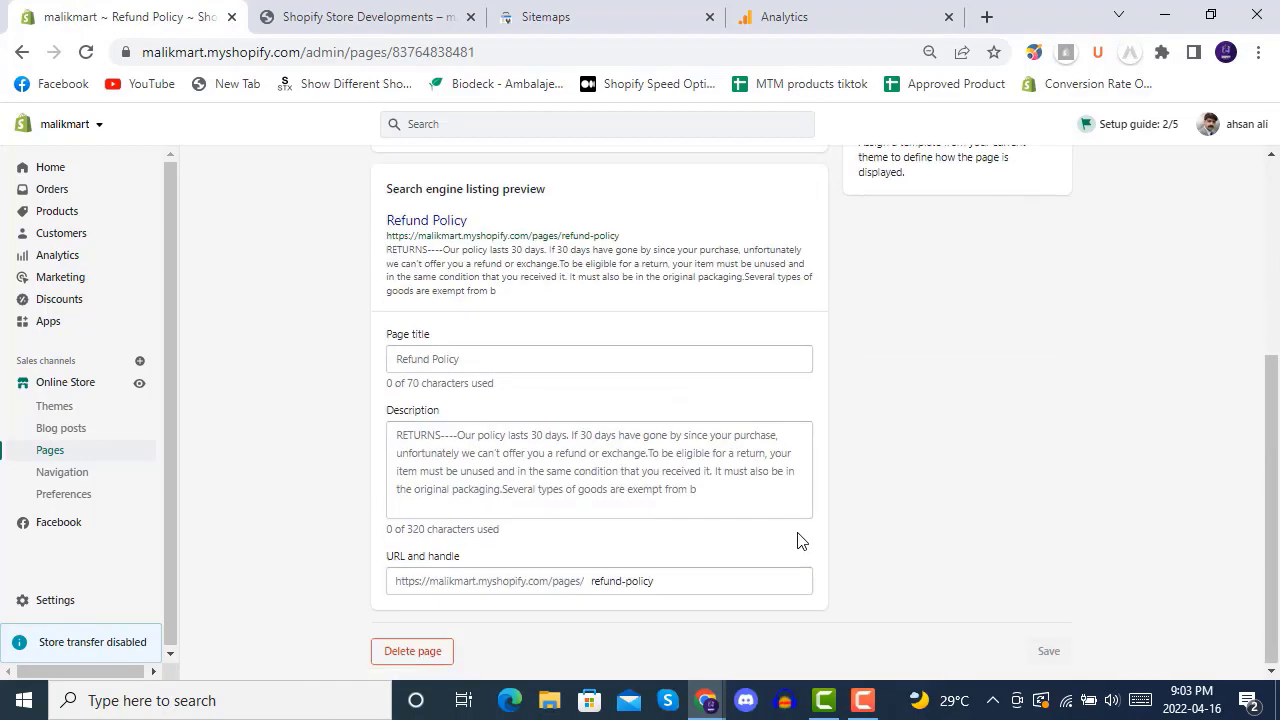
{"action": "scroll", "coordinate": [700, 480], "scroll_direction": "down", "scroll_amount": 3}
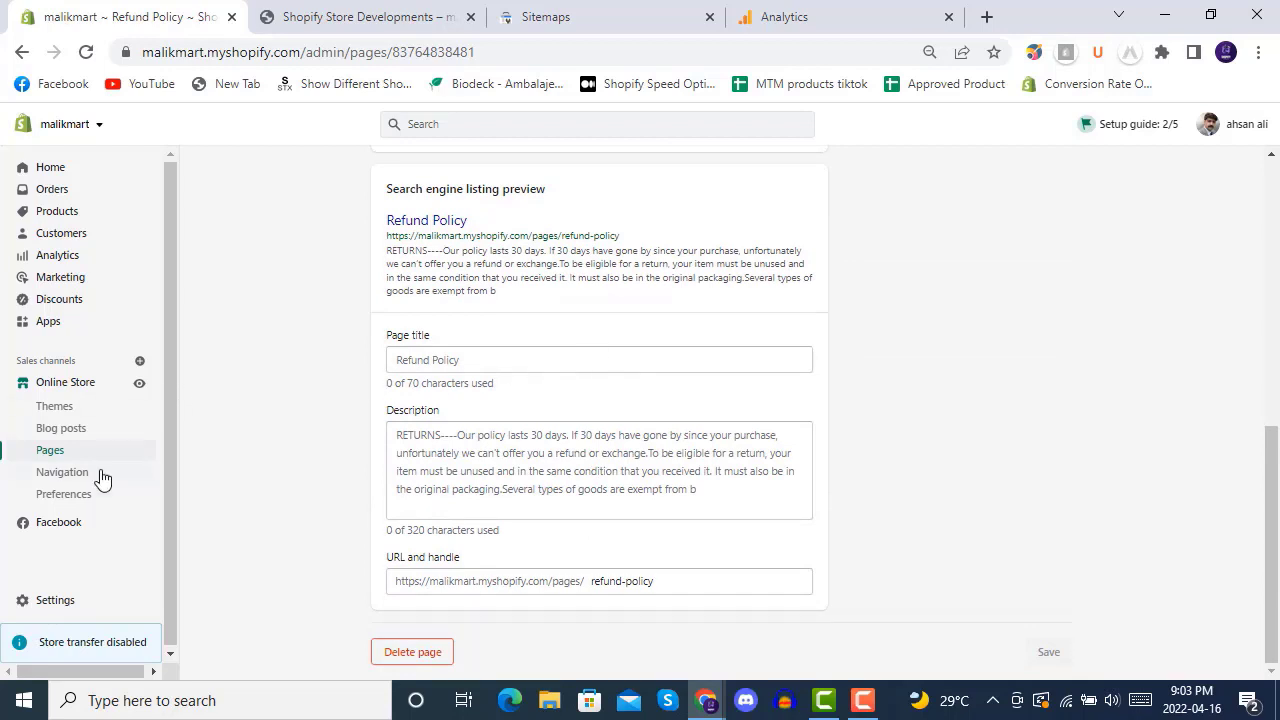
Step: Open the blog post "Our First Blog post for Demo" and examine its website SEO title, description, and URL handle
{"action": "left_click", "coordinate": [84, 430]}
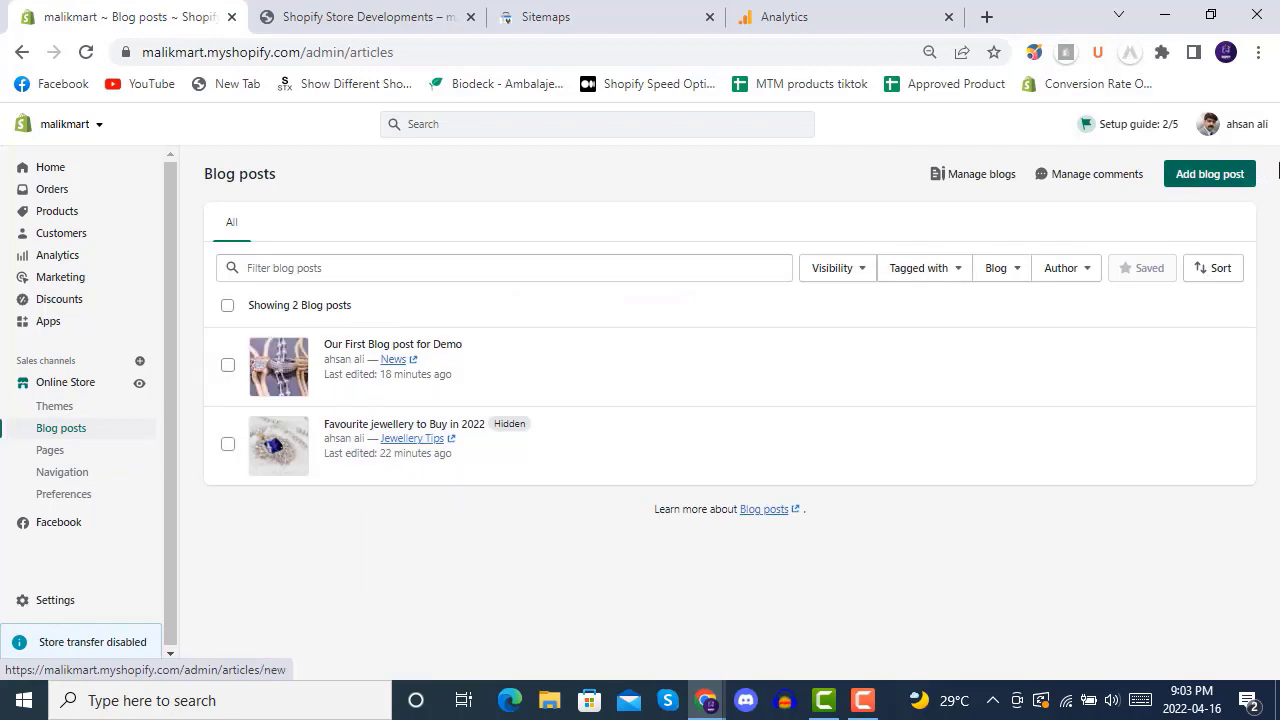
{"action": "left_click", "coordinate": [451, 349]}
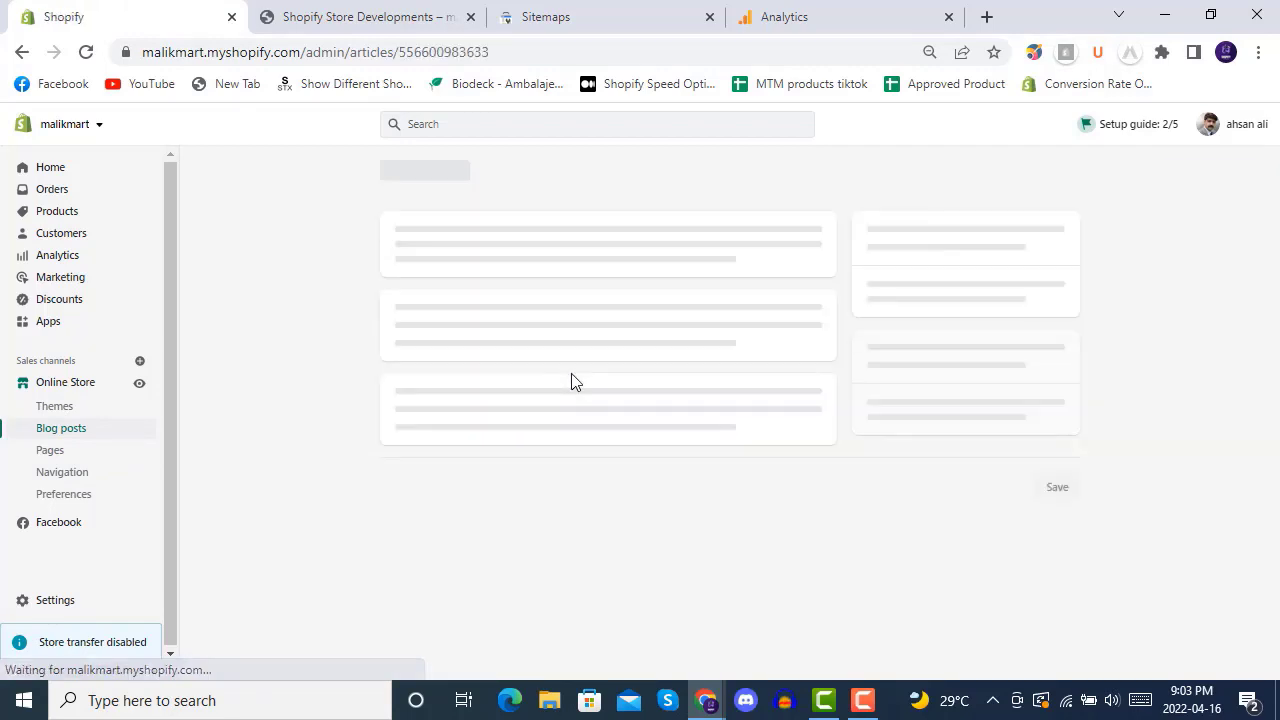
{"action": "scroll", "coordinate": [827, 495], "scroll_direction": "down", "scroll_amount": 5}
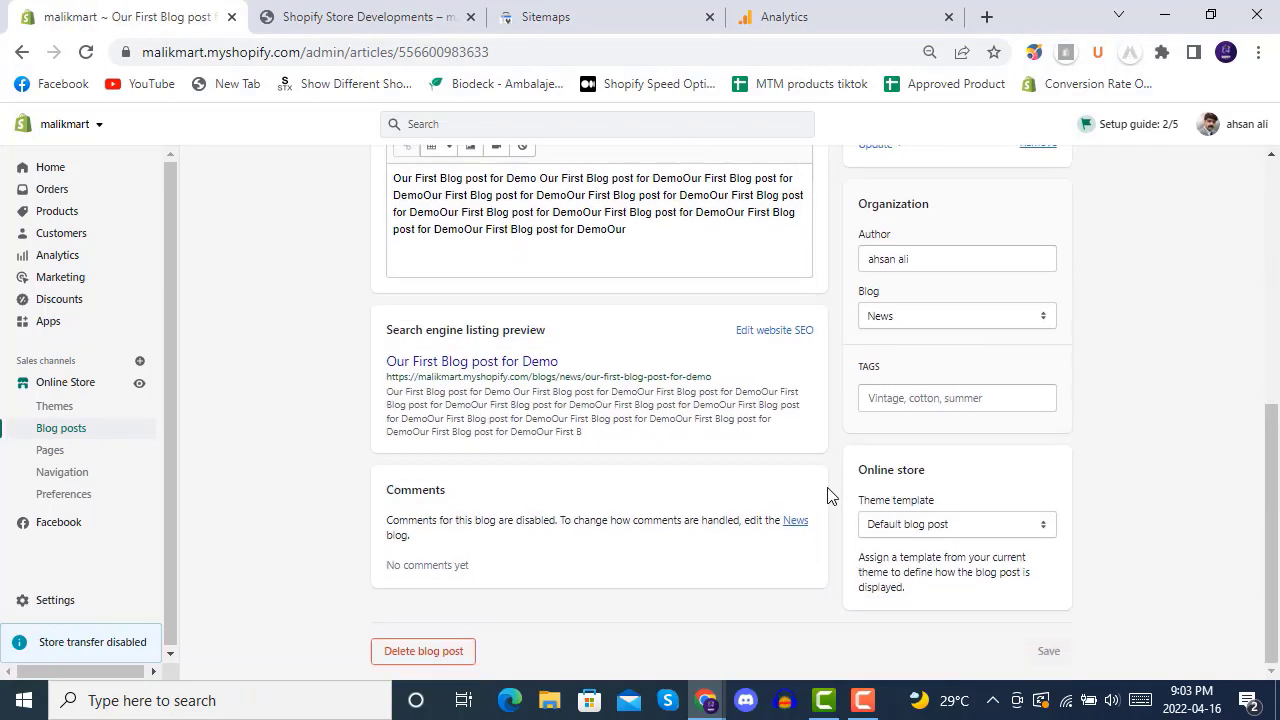
{"action": "left_click", "coordinate": [758, 330]}
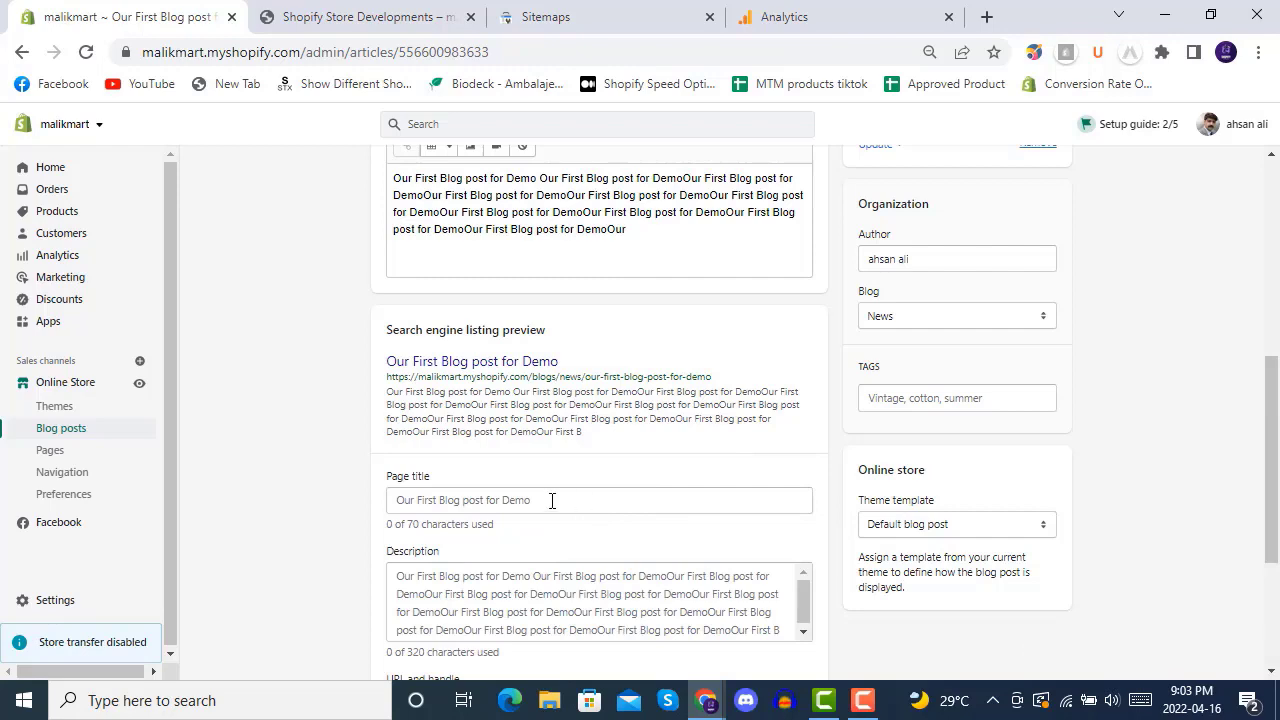
{"action": "scroll", "coordinate": [347, 467], "scroll_direction": "down", "scroll_amount": 3}
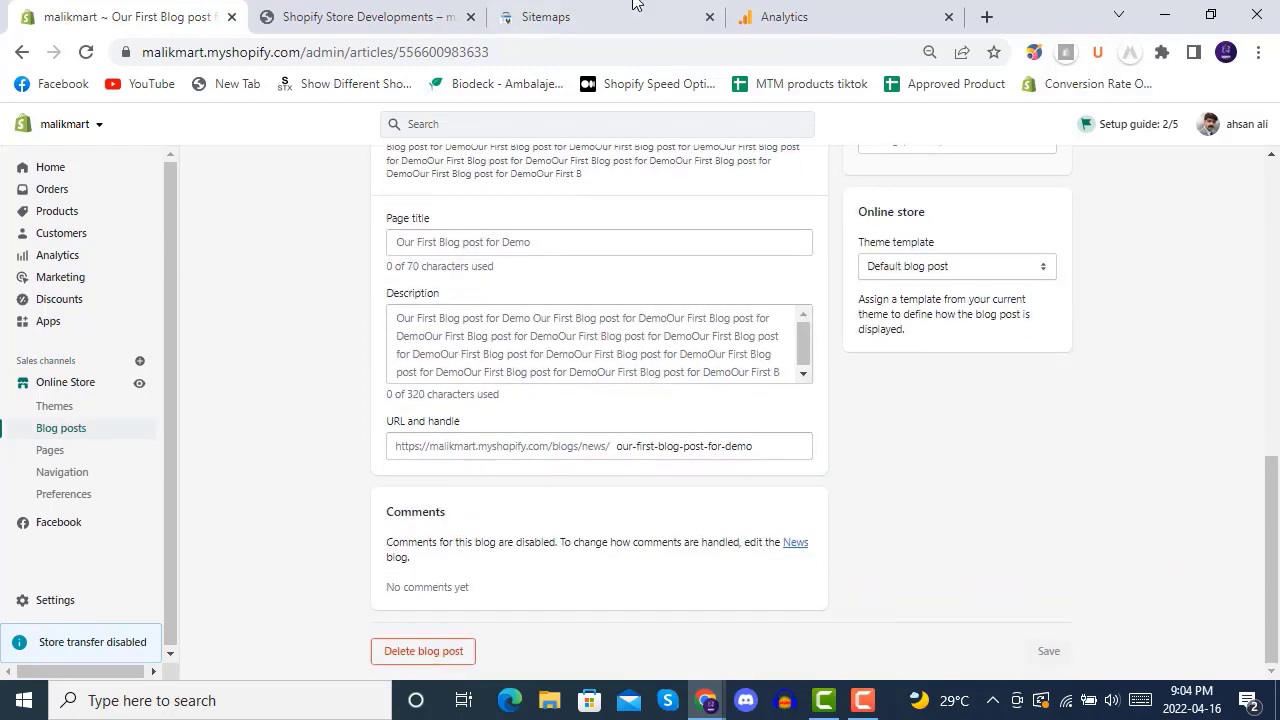
Step: Open Google in a new browser tab and search for malikmart.myshopify.com
{"action": "left_click", "coordinate": [790, 16]}
{"action": "left_click", "coordinate": [986, 16]}
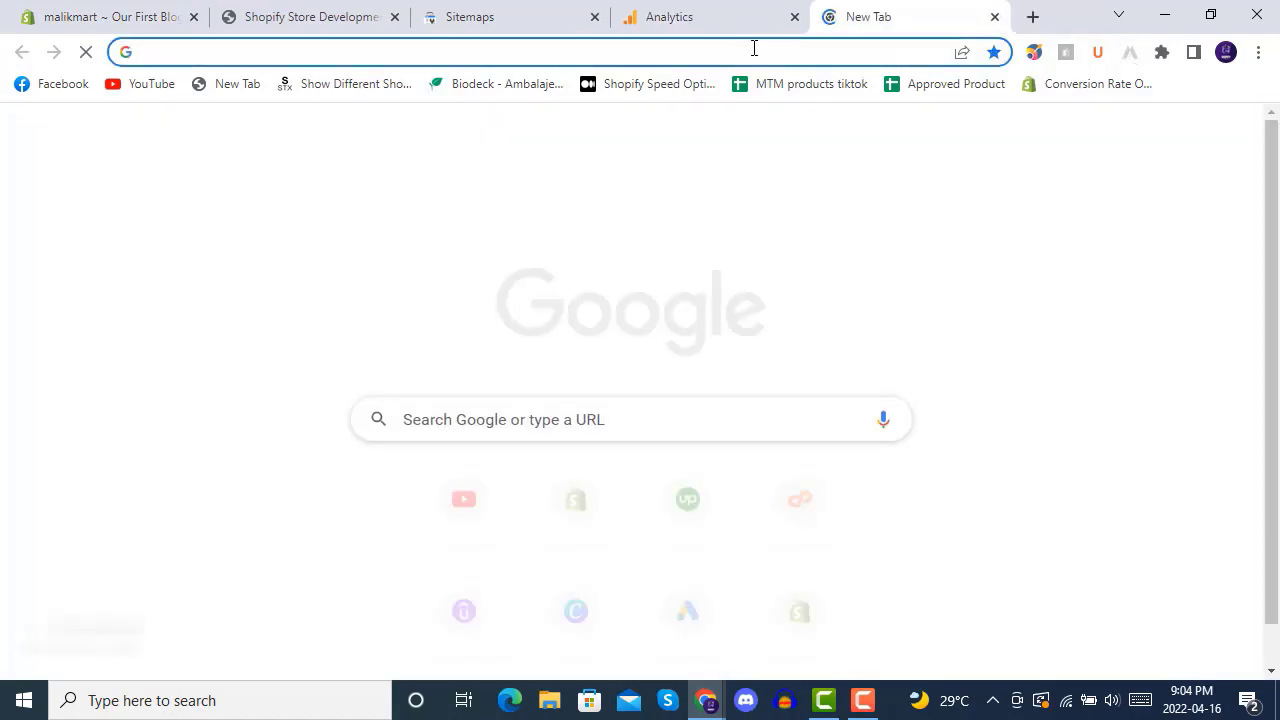
{"action": "type", "text": "goo"}
{"action": "key", "text": "Return"}
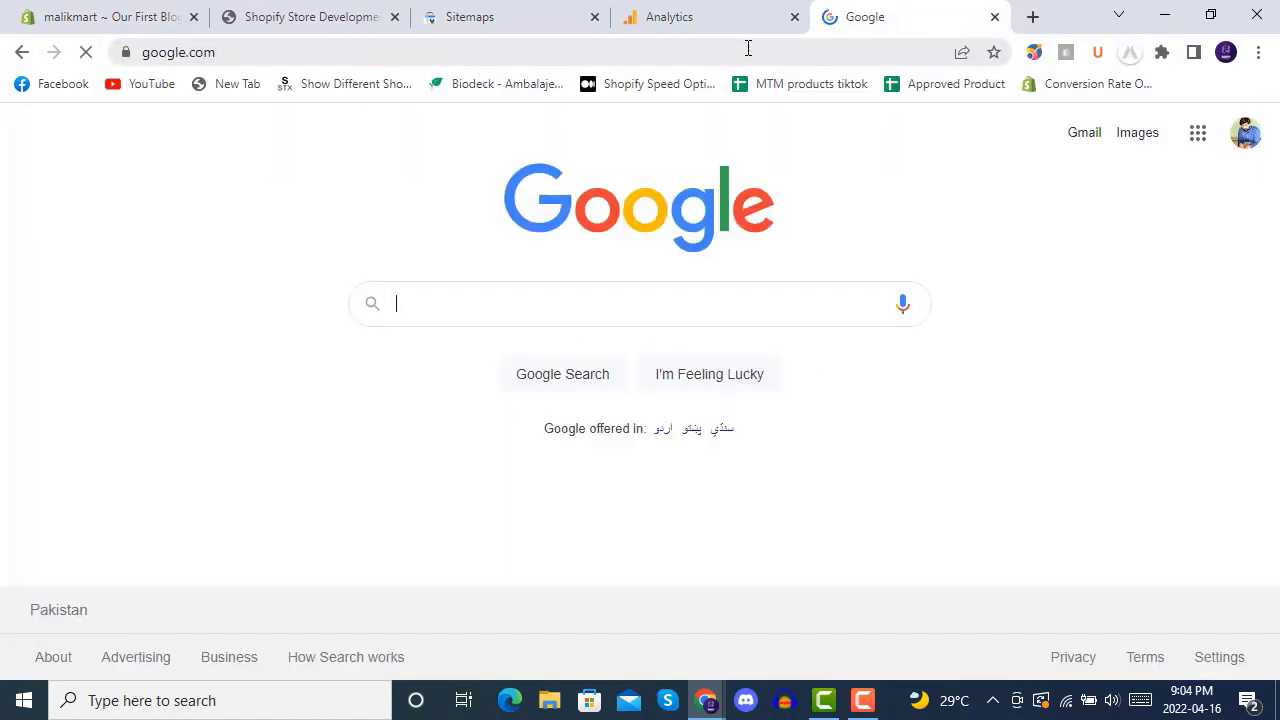
{"action": "left_click", "coordinate": [619, 305]}
{"action": "type", "text": "mal"}
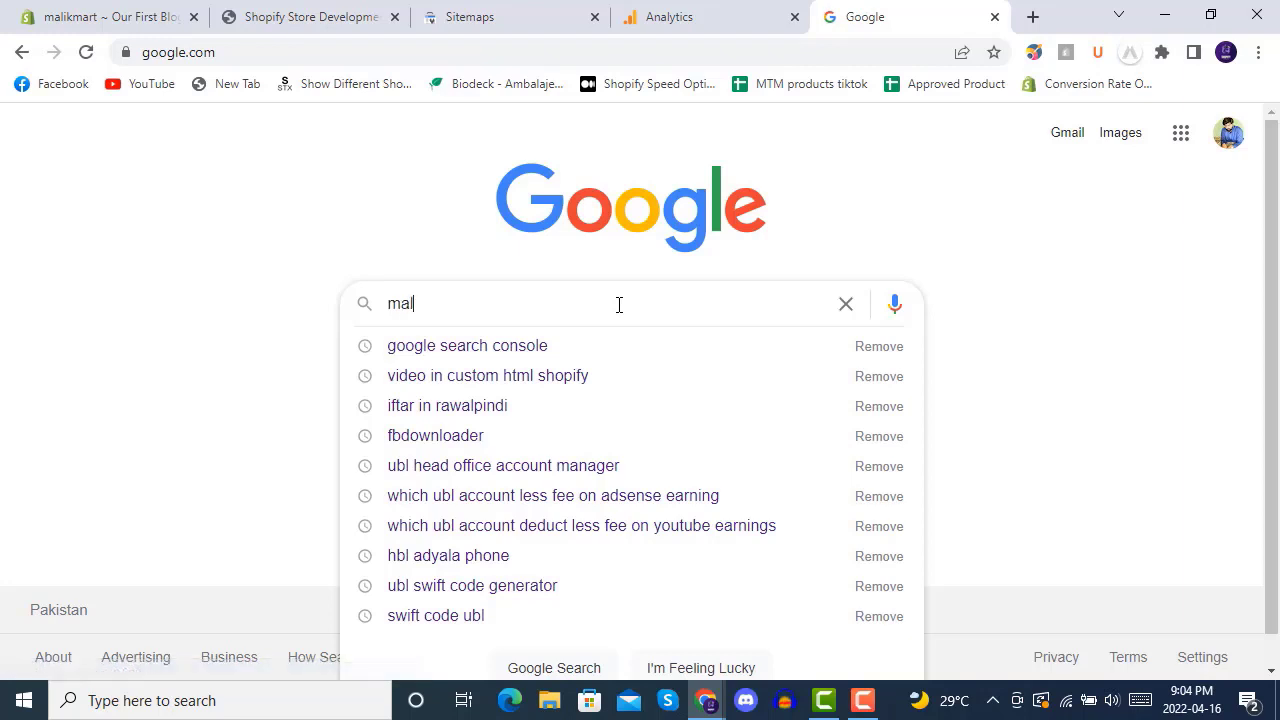
{"action": "type", "text": "ikmart.myshopify.com"}
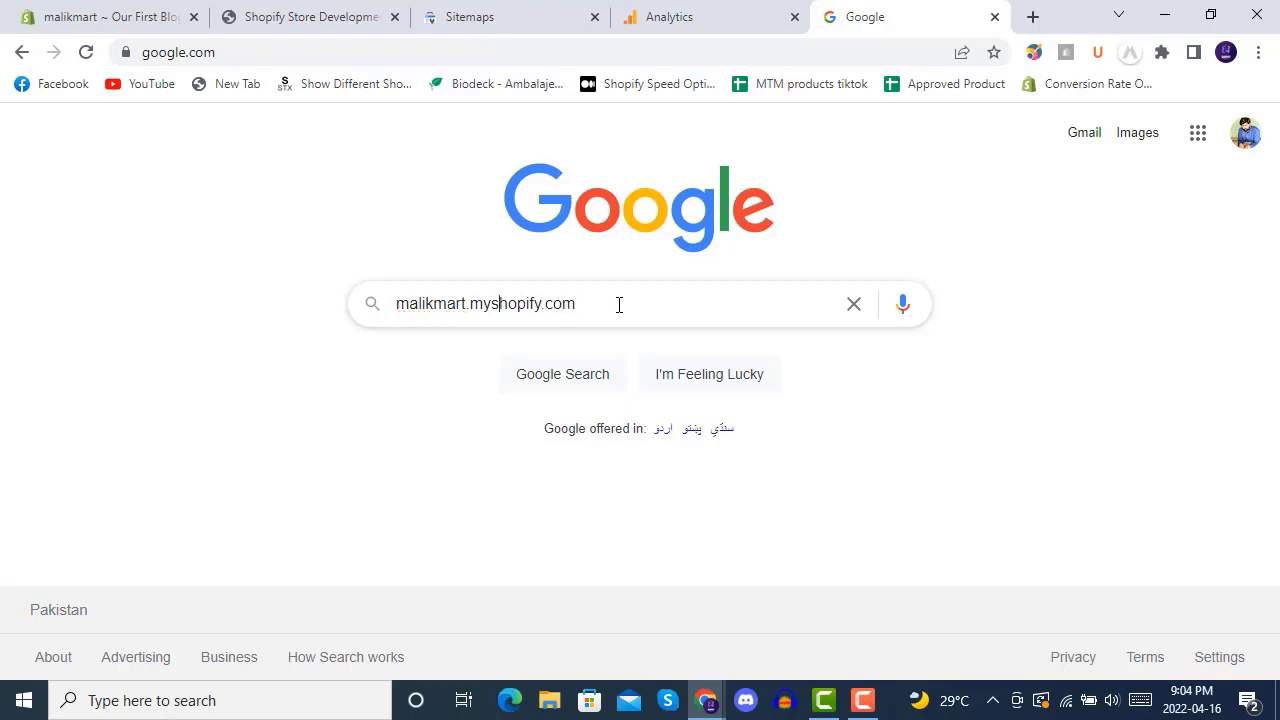
{"action": "key", "text": "Return"}
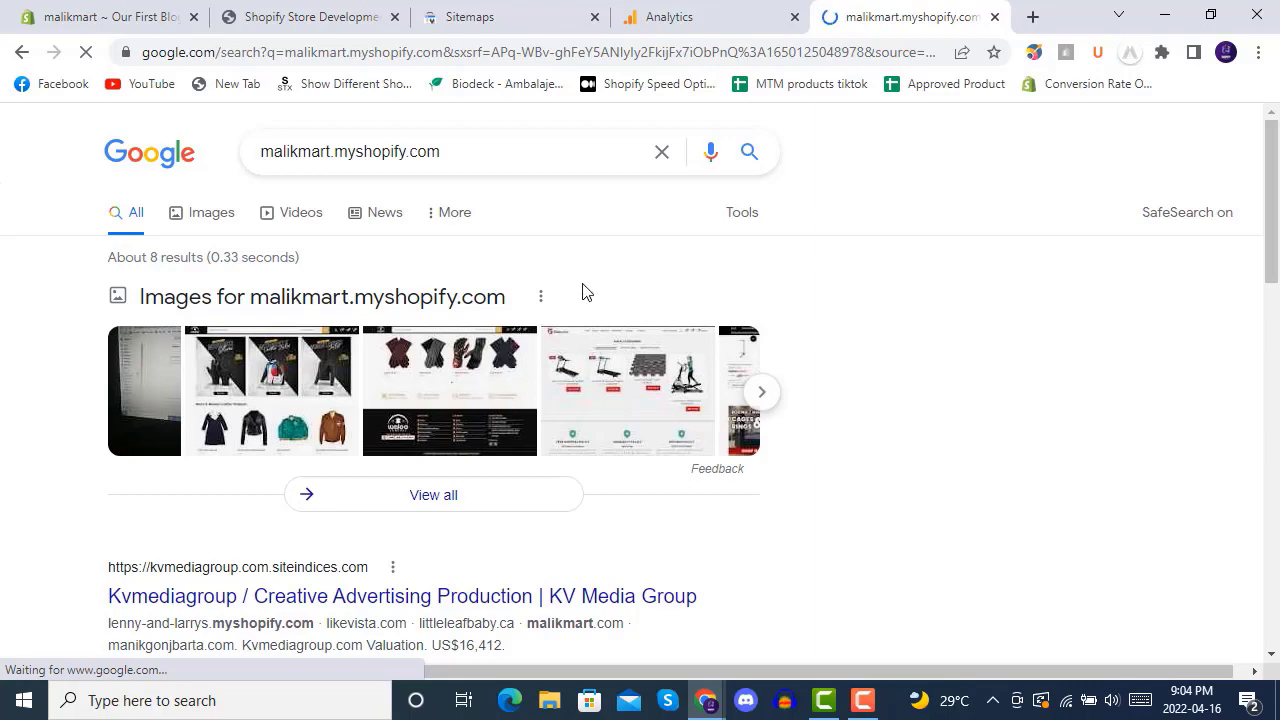
Step: Look through the Google results for malikmart.myshopify.com and check the store's Overview page in Google Search Console
{"action": "scroll", "coordinate": [716, 367], "scroll_direction": "down", "scroll_amount": 4}
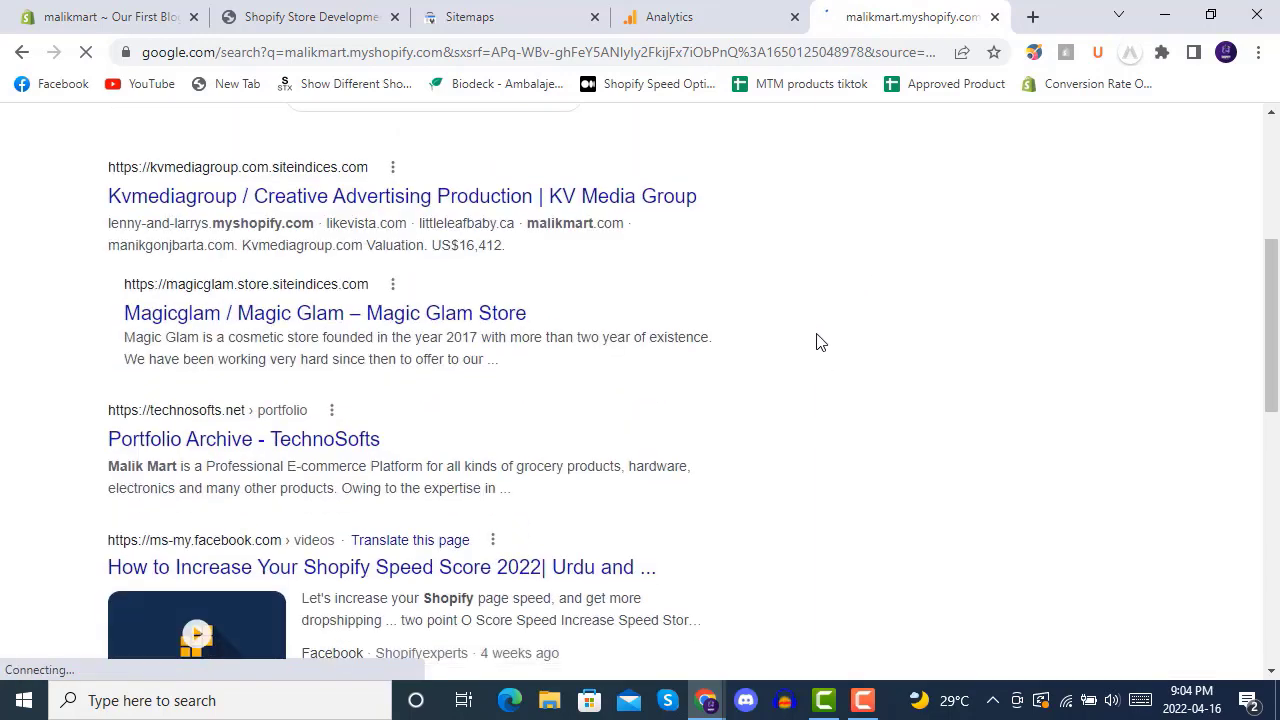
{"action": "scroll", "coordinate": [780, 340], "scroll_direction": "down", "scroll_amount": 3}
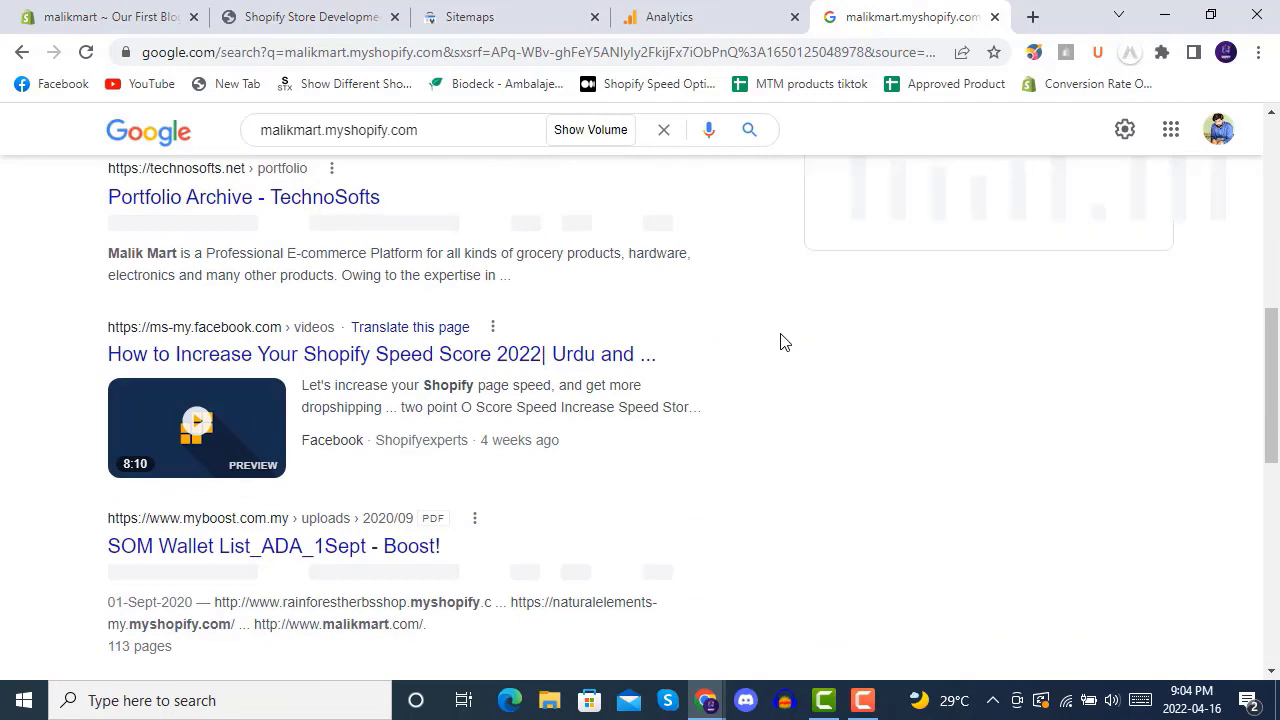
{"action": "scroll", "coordinate": [783, 342], "scroll_direction": "down", "scroll_amount": 2}
{"action": "scroll", "coordinate": [780, 340], "scroll_direction": "down", "scroll_amount": 5}
{"action": "scroll", "coordinate": [780, 340], "scroll_direction": "up", "scroll_amount": 12}
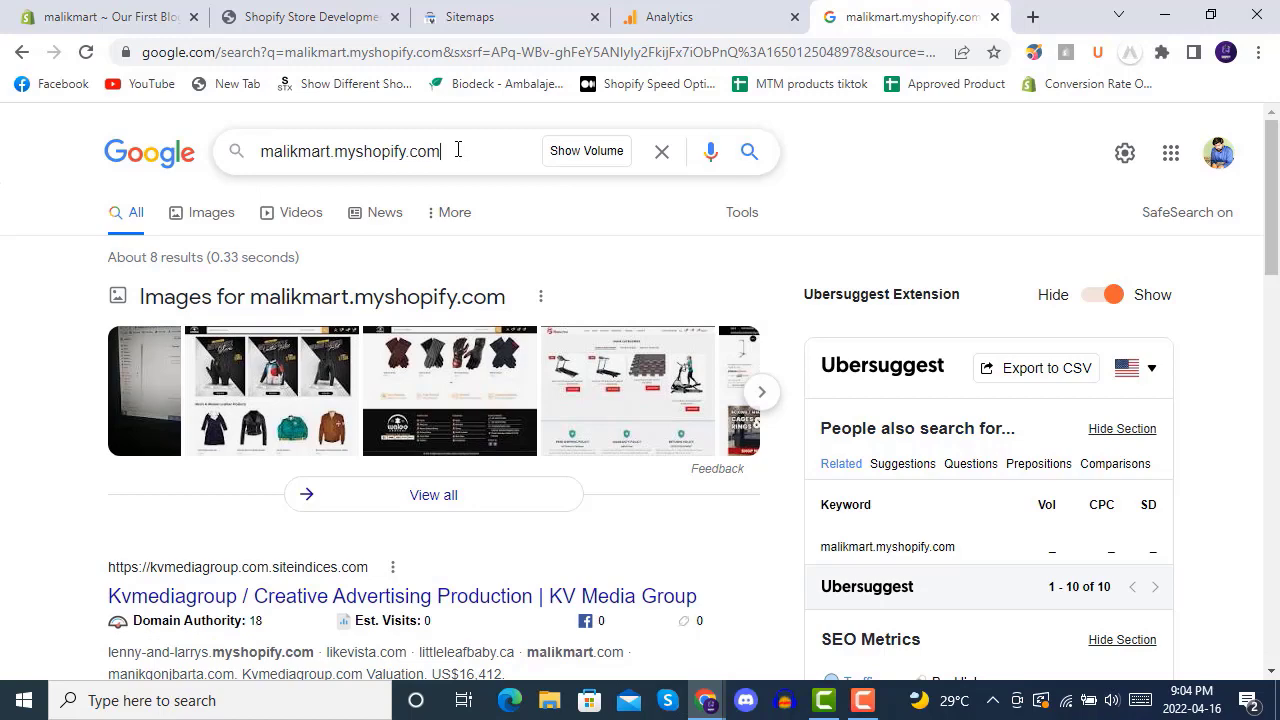
{"action": "left_click", "coordinate": [505, 18]}
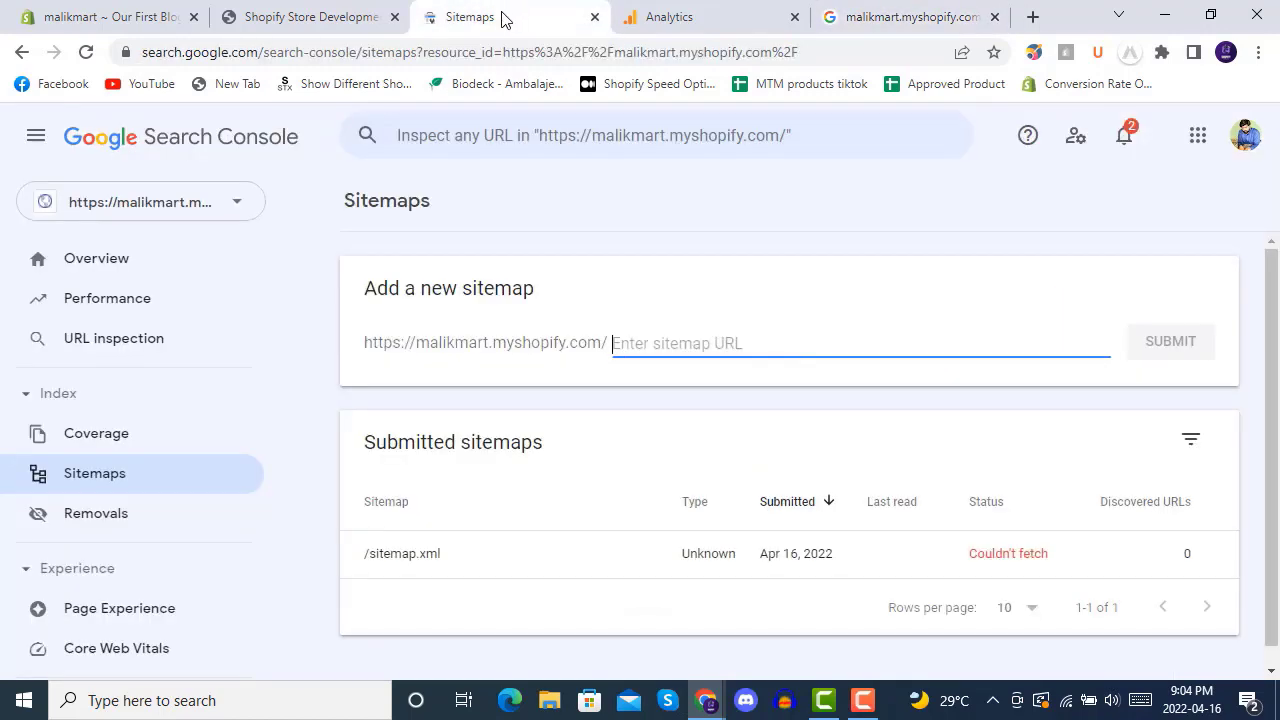
{"action": "left_click", "coordinate": [157, 268]}
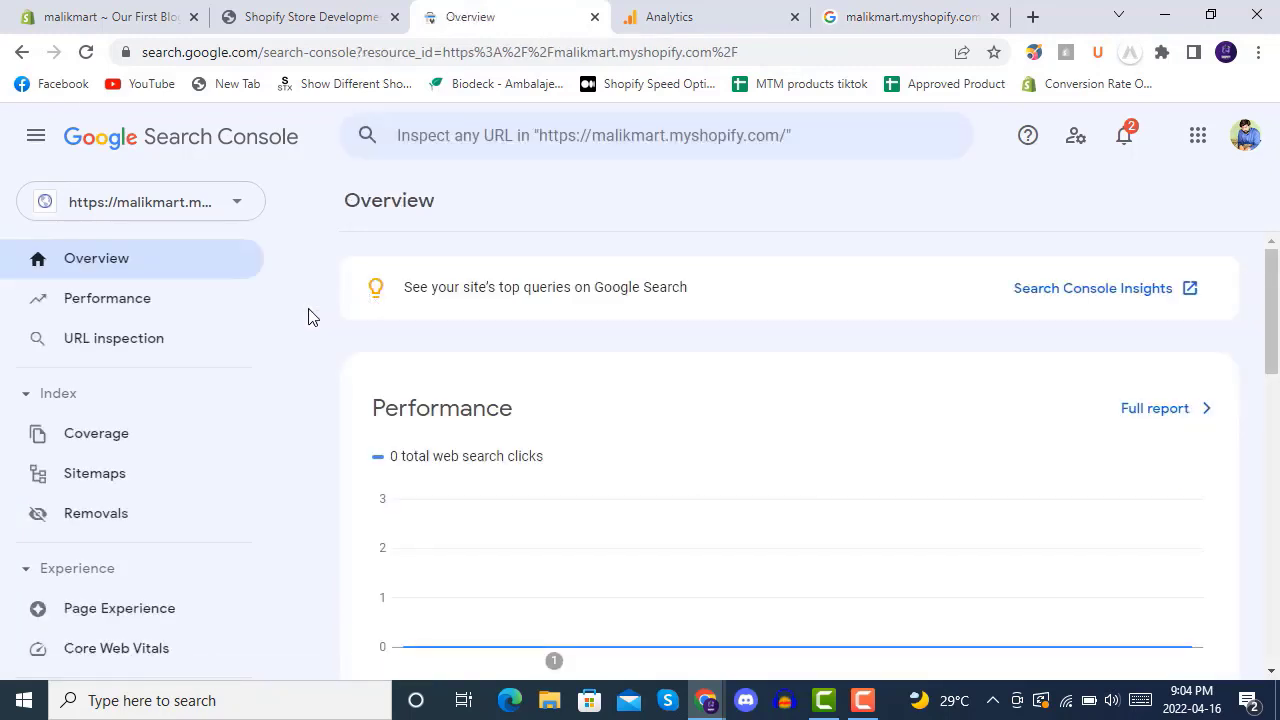
Step: Switch to Google Analytics and review the wizard for creating a Google Analytics 4 property, declining to create one
{"action": "left_click", "coordinate": [680, 16]}
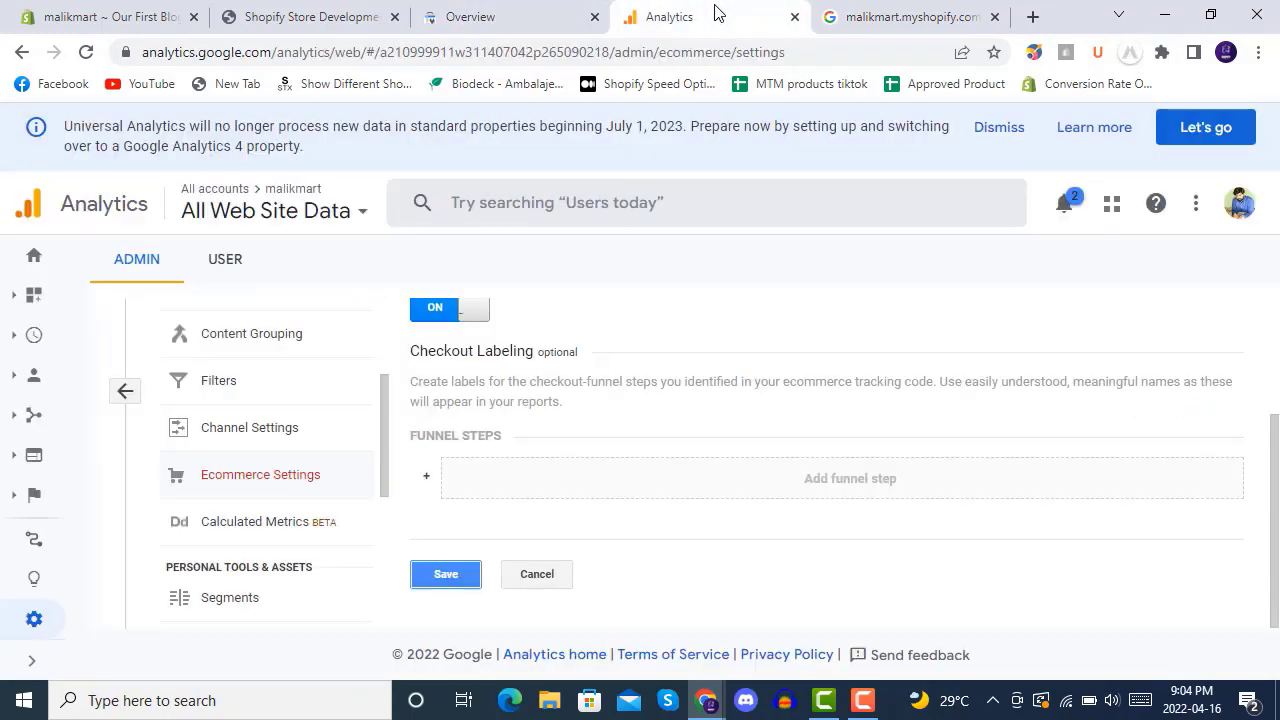
{"action": "left_click", "coordinate": [1193, 130]}
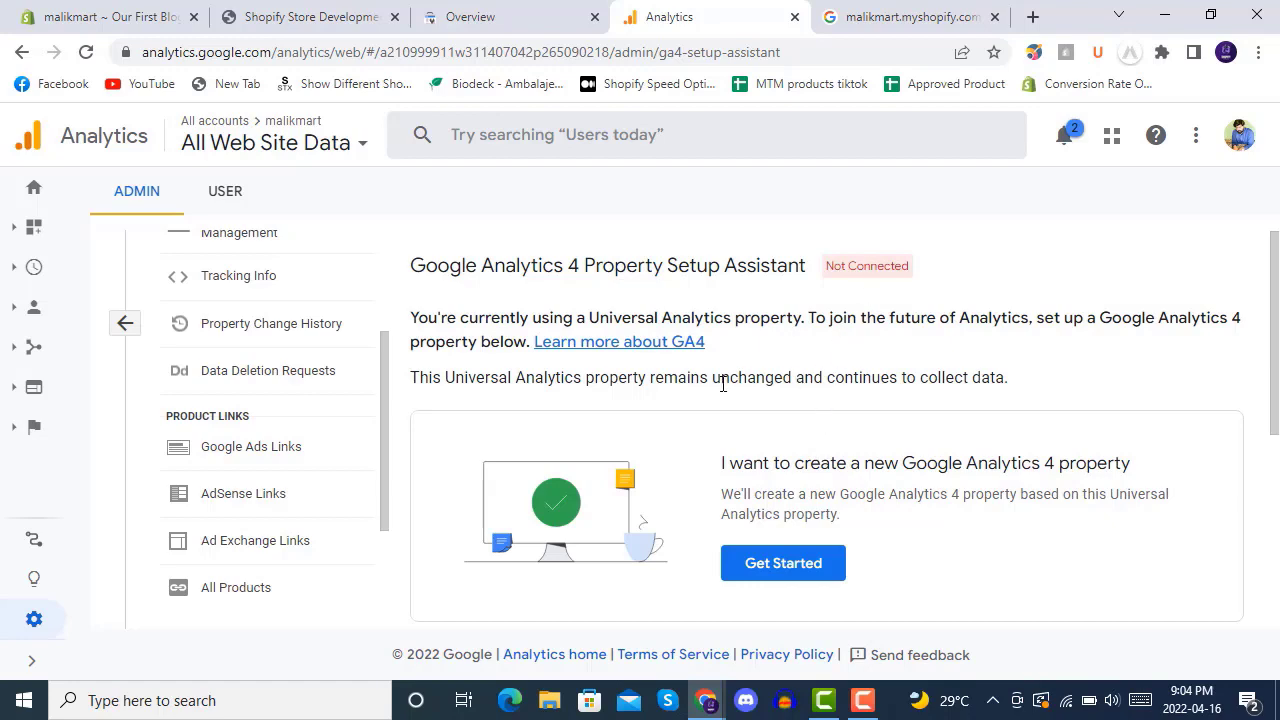
{"action": "scroll", "coordinate": [722, 384], "scroll_direction": "down", "scroll_amount": 2}
{"action": "left_click", "coordinate": [800, 363]}
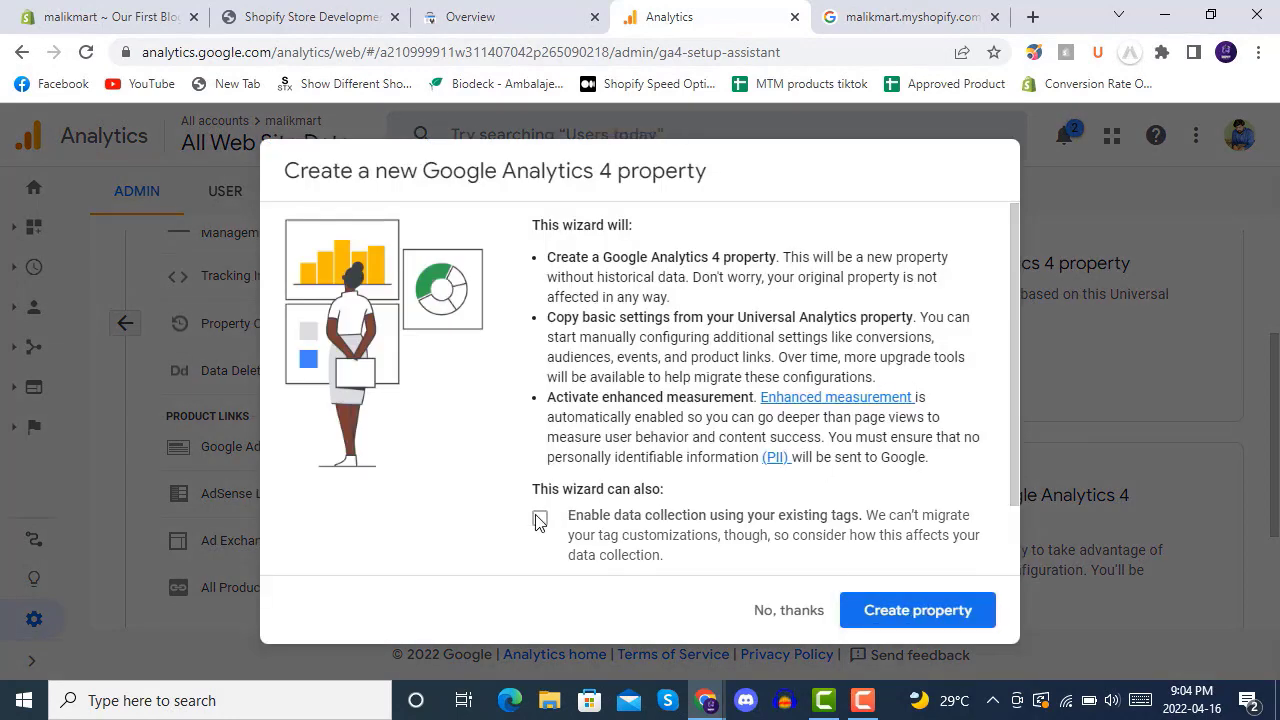
{"action": "scroll", "coordinate": [810, 484], "scroll_direction": "down", "scroll_amount": 1}
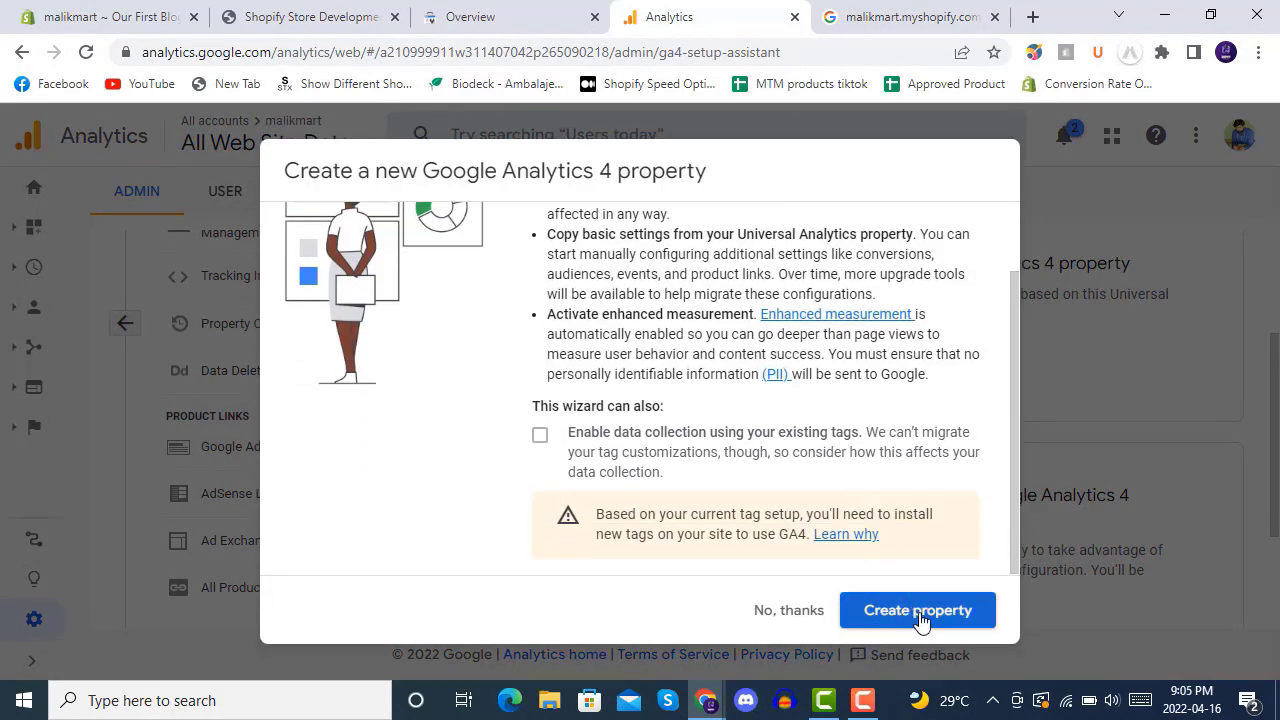
{"action": "left_click", "coordinate": [786, 612]}
{"action": "scroll", "coordinate": [600, 437], "scroll_direction": "up", "scroll_amount": 2}
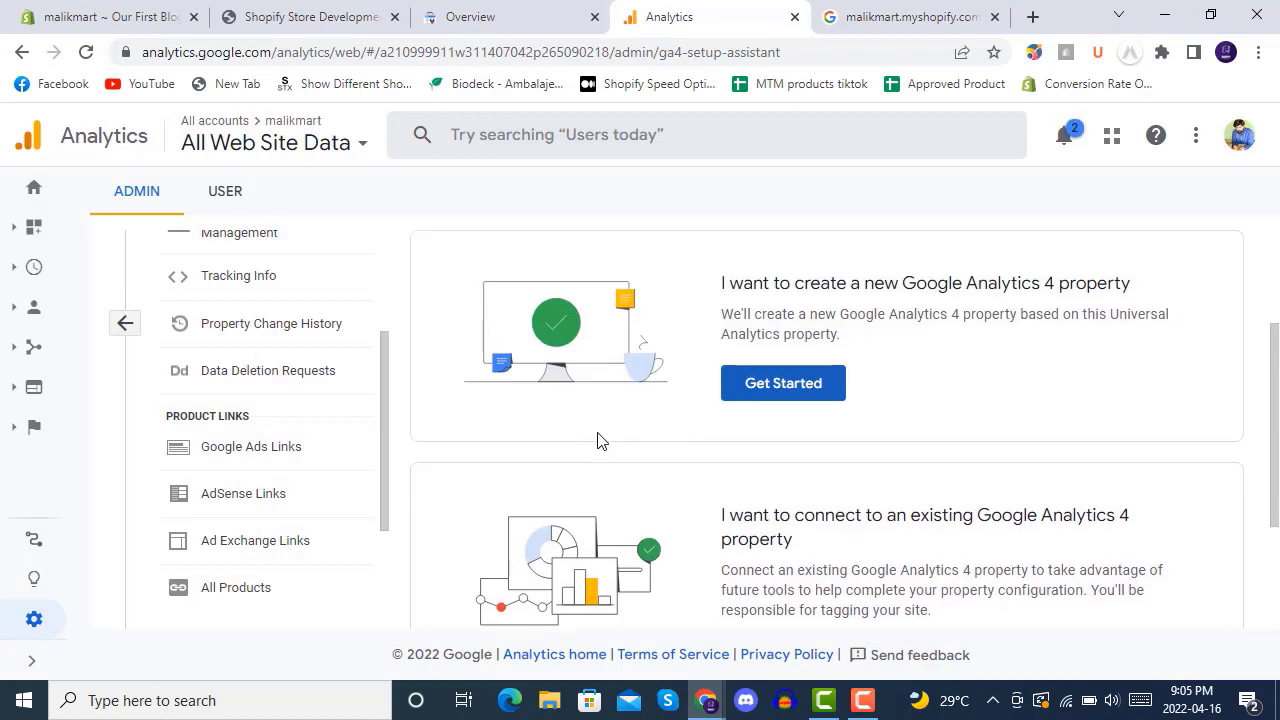
Step: Open the Analytics home page with the Realtime reports expanded, and reload the malikmart storefront to register a visit
{"action": "left_click", "coordinate": [34, 192]}
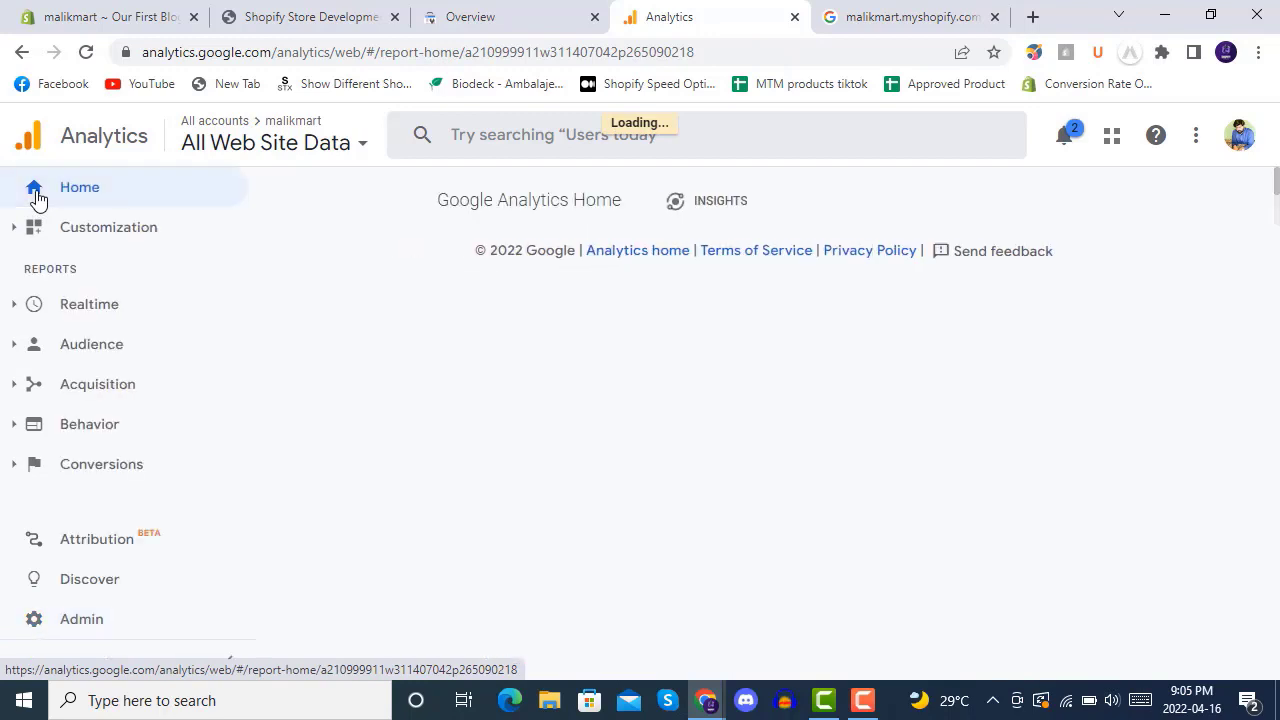
{"action": "left_click", "coordinate": [121, 314]}
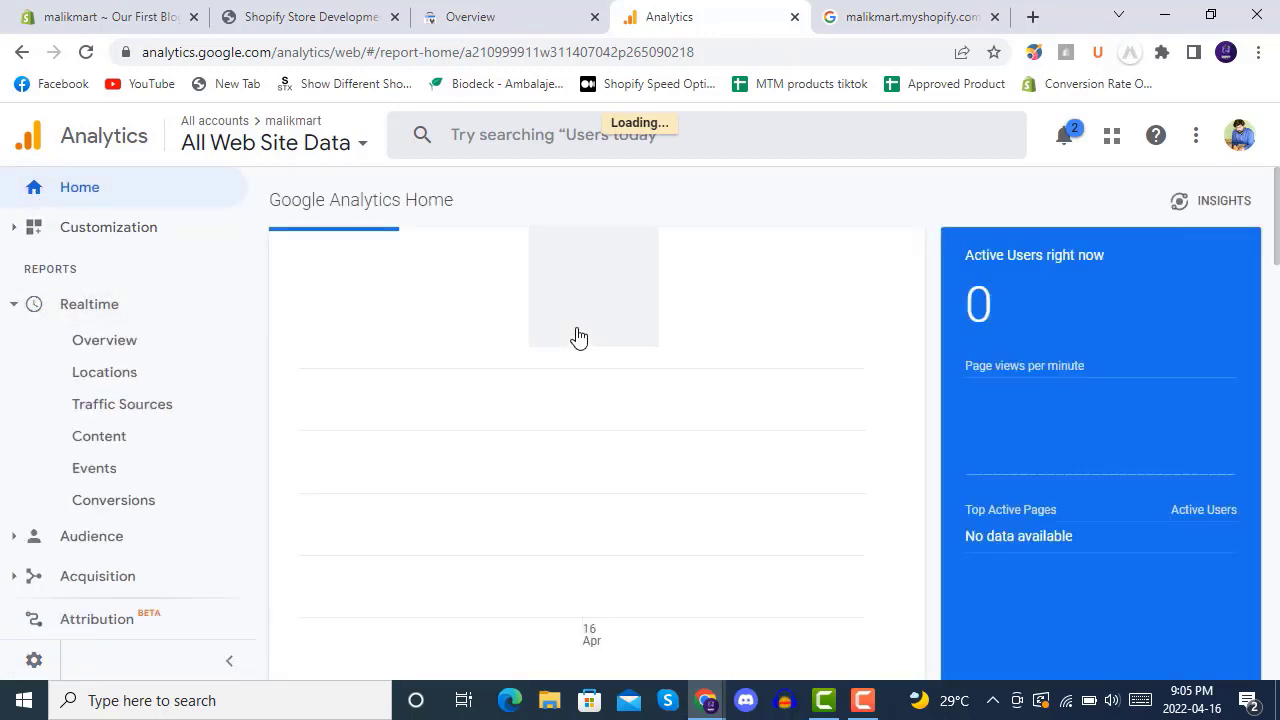
{"action": "left_click", "coordinate": [323, 12]}
{"action": "left_click", "coordinate": [86, 50]}
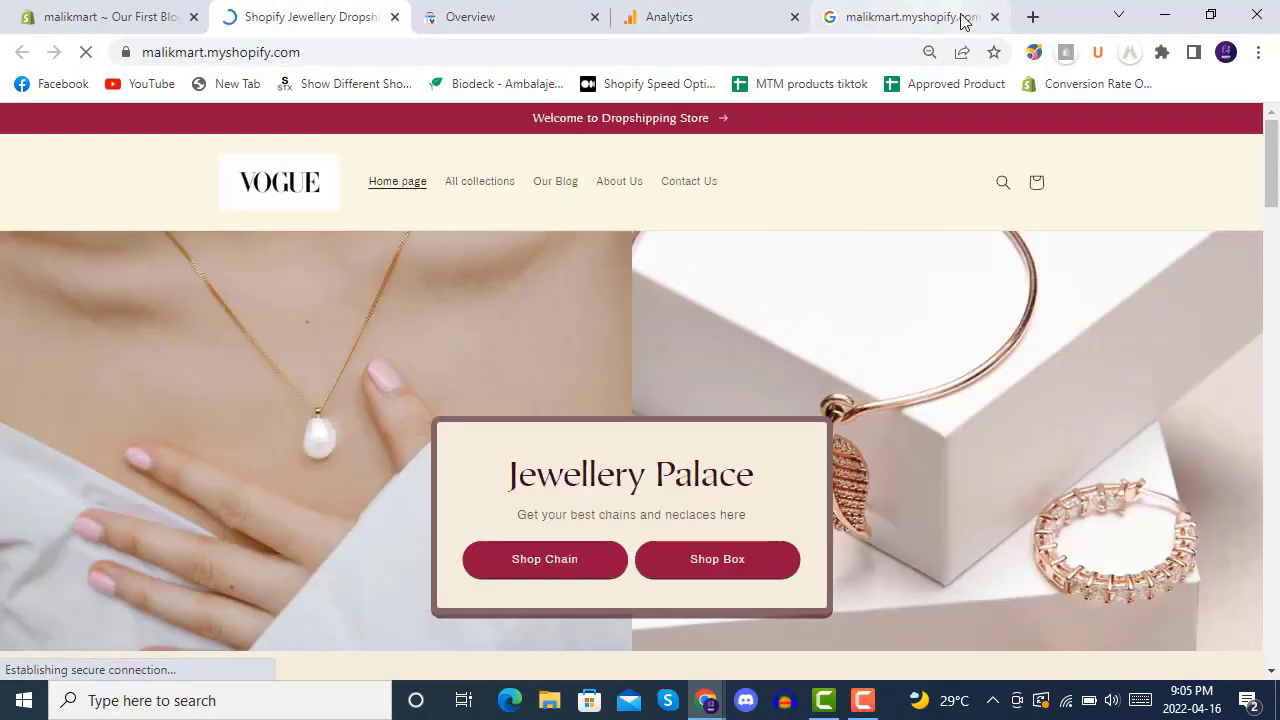
Step: Close the Google search results and examine the active users and page views on the Analytics home page
{"action": "left_click", "coordinate": [995, 17]}
{"action": "left_click", "coordinate": [777, 14]}
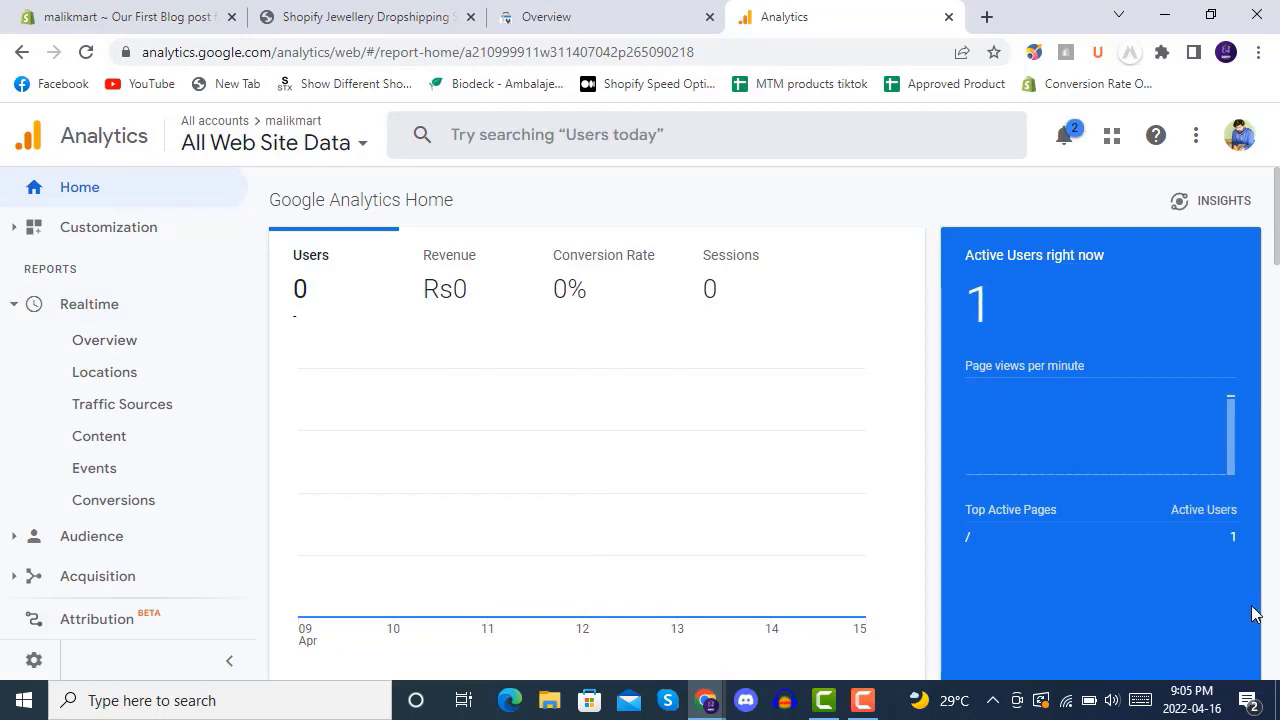
{"action": "scroll", "coordinate": [672, 472], "scroll_direction": "down", "scroll_amount": 1}
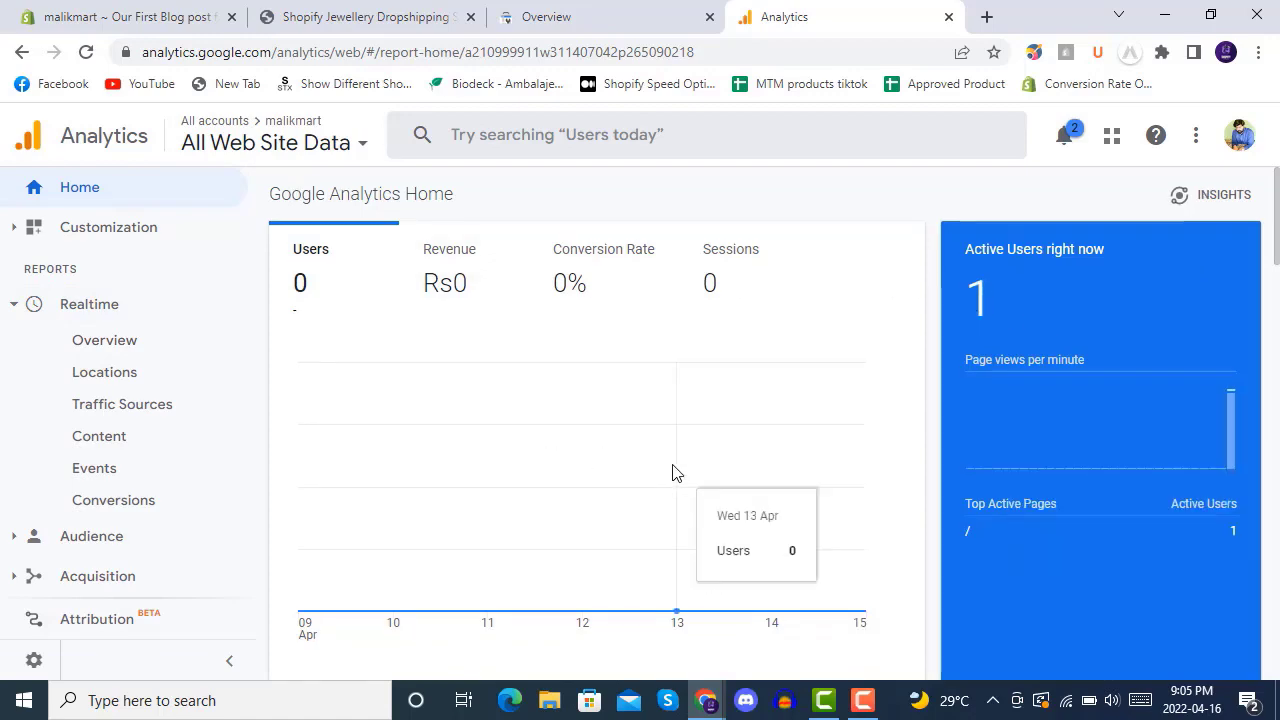
{"action": "scroll", "coordinate": [676, 478], "scroll_direction": "down", "scroll_amount": 2}
{"action": "scroll", "coordinate": [680, 488], "scroll_direction": "up", "scroll_amount": 2}
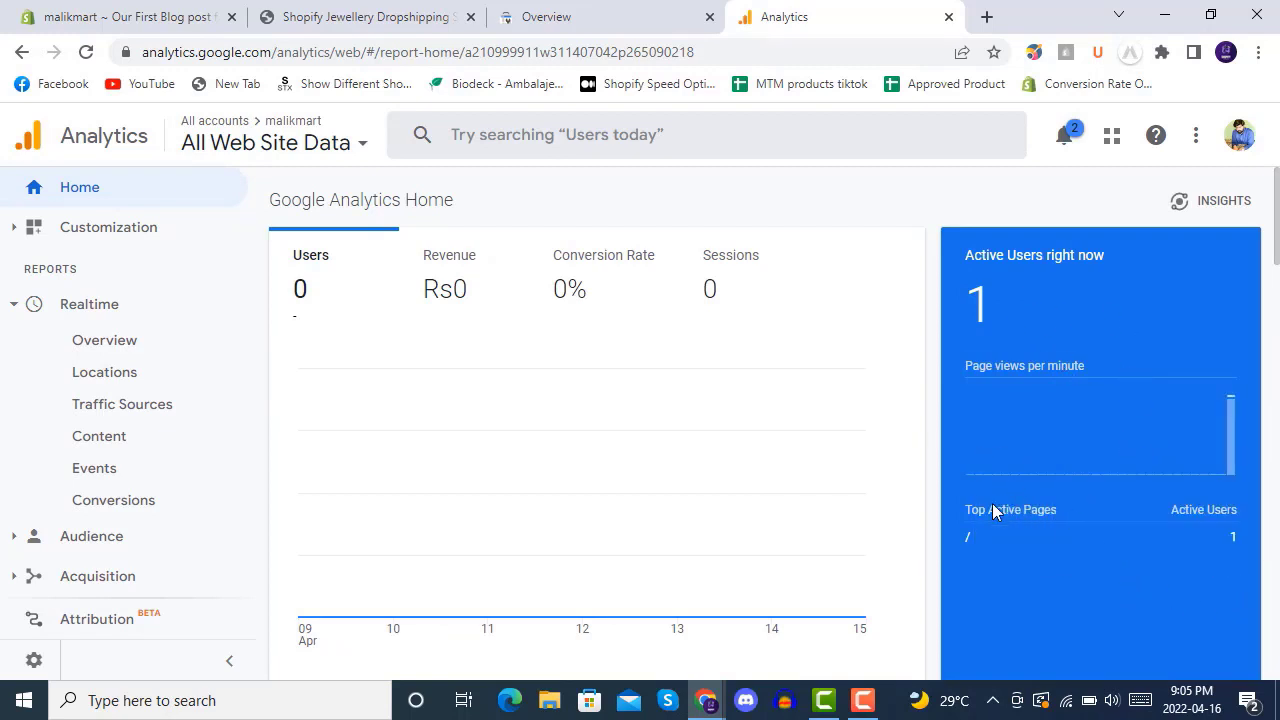
Step: Open the Realtime Traffic Sources report and examine which medium and source the active visits come from
{"action": "left_click", "coordinate": [172, 421]}
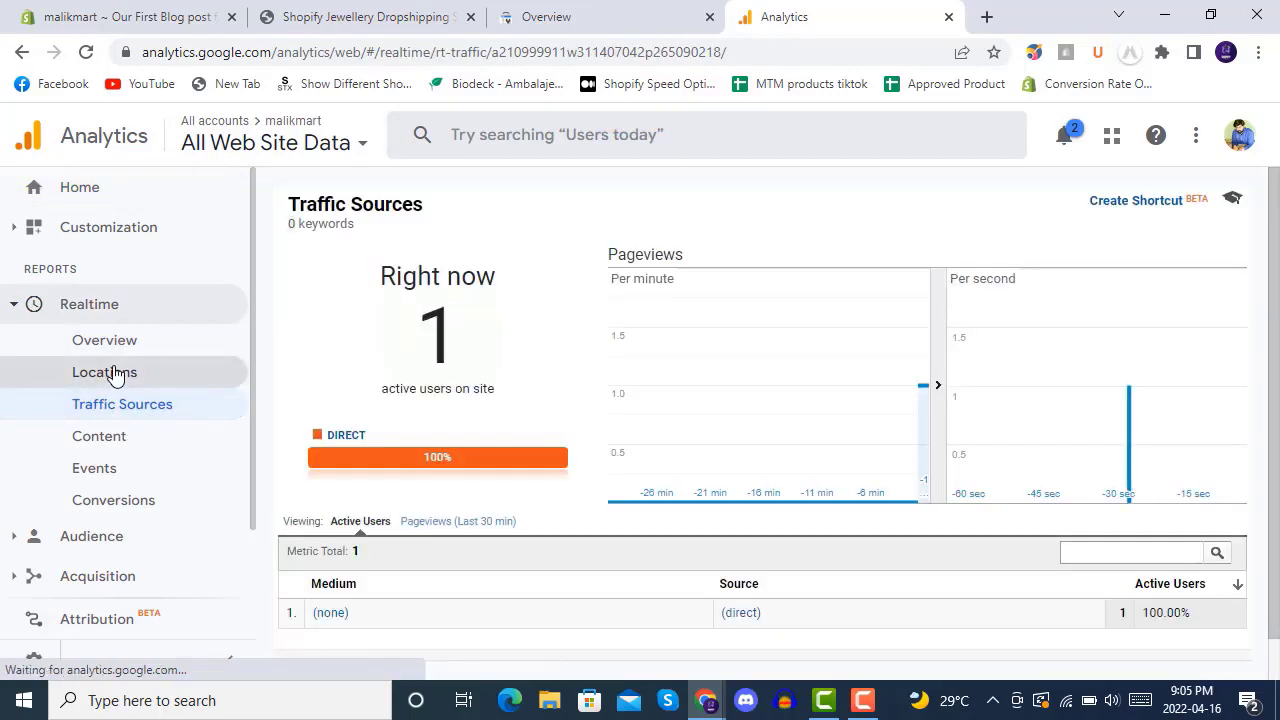
{"action": "scroll", "coordinate": [494, 428], "scroll_direction": "down", "scroll_amount": 1}
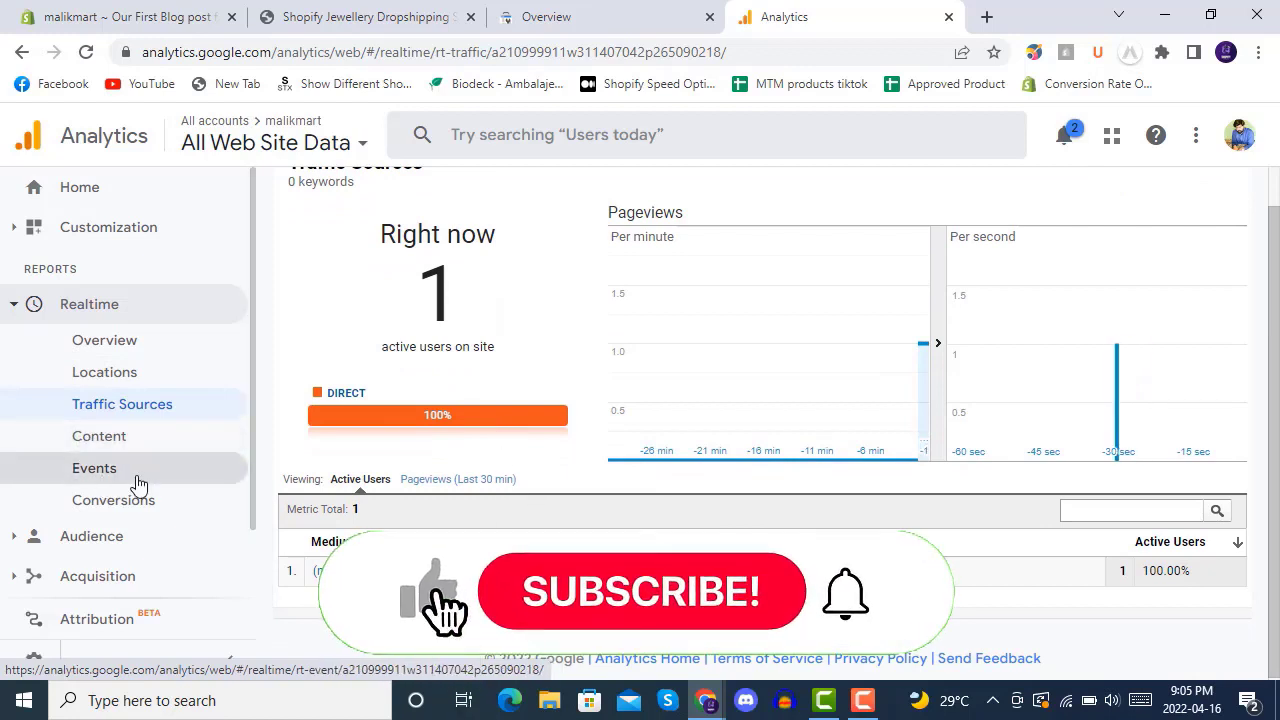
Step: Open the Audience Overview report and examine its user metrics, demographics, system, and mobile sections
{"action": "scroll", "coordinate": [136, 474], "scroll_direction": "down", "scroll_amount": 1}
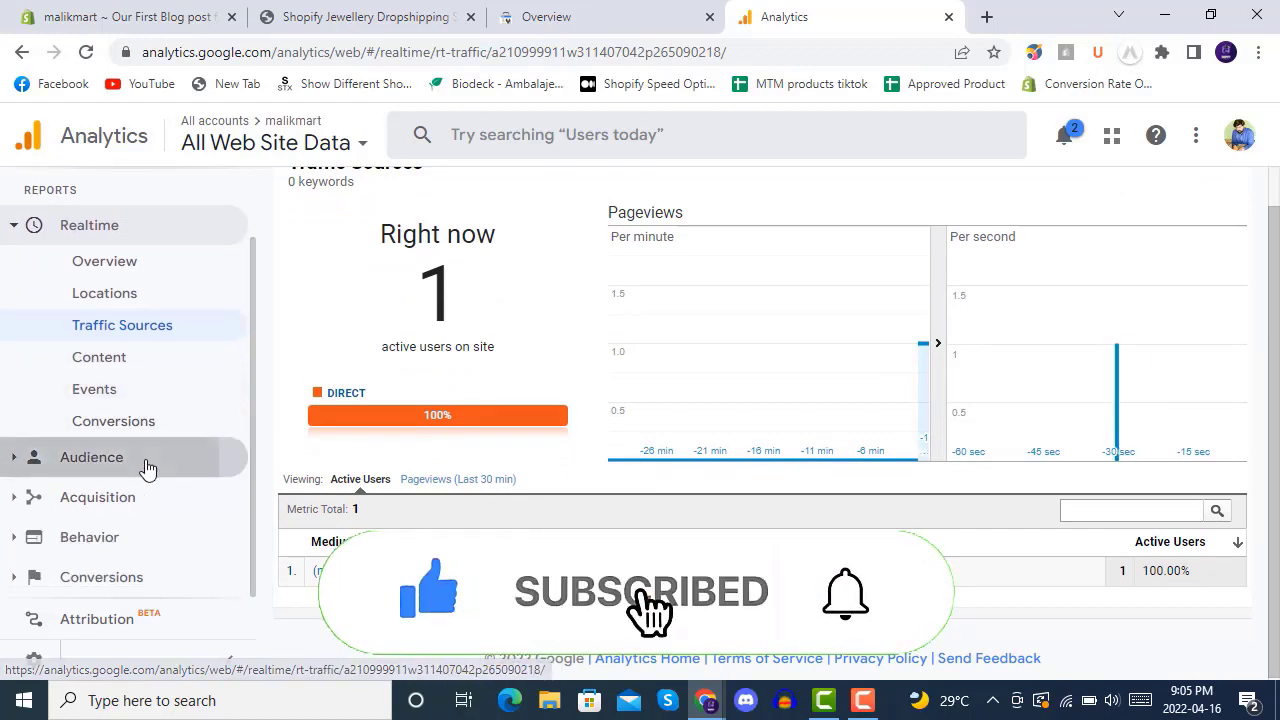
{"action": "left_click", "coordinate": [146, 458]}
{"action": "left_click", "coordinate": [118, 303]}
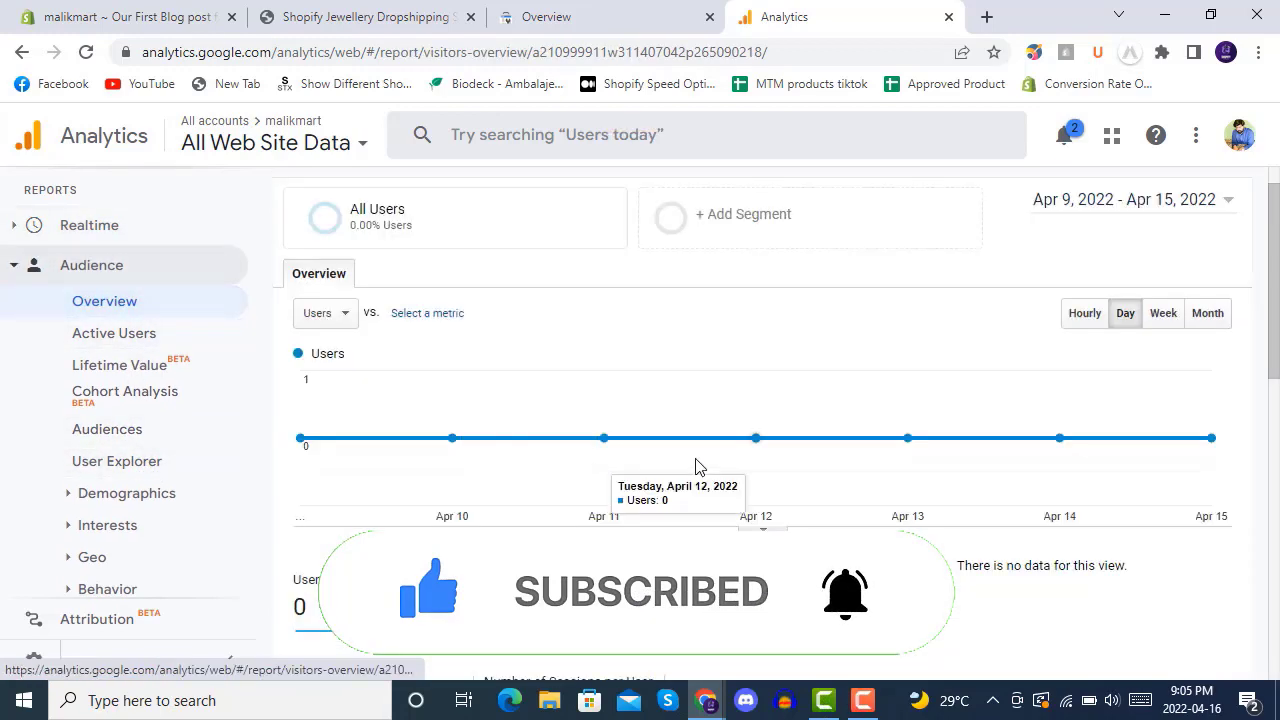
{"action": "scroll", "coordinate": [640, 465], "scroll_direction": "down", "scroll_amount": 5}
{"action": "scroll", "coordinate": [640, 465], "scroll_direction": "up", "scroll_amount": 2}
{"action": "scroll", "coordinate": [640, 465], "scroll_direction": "down", "scroll_amount": 5}
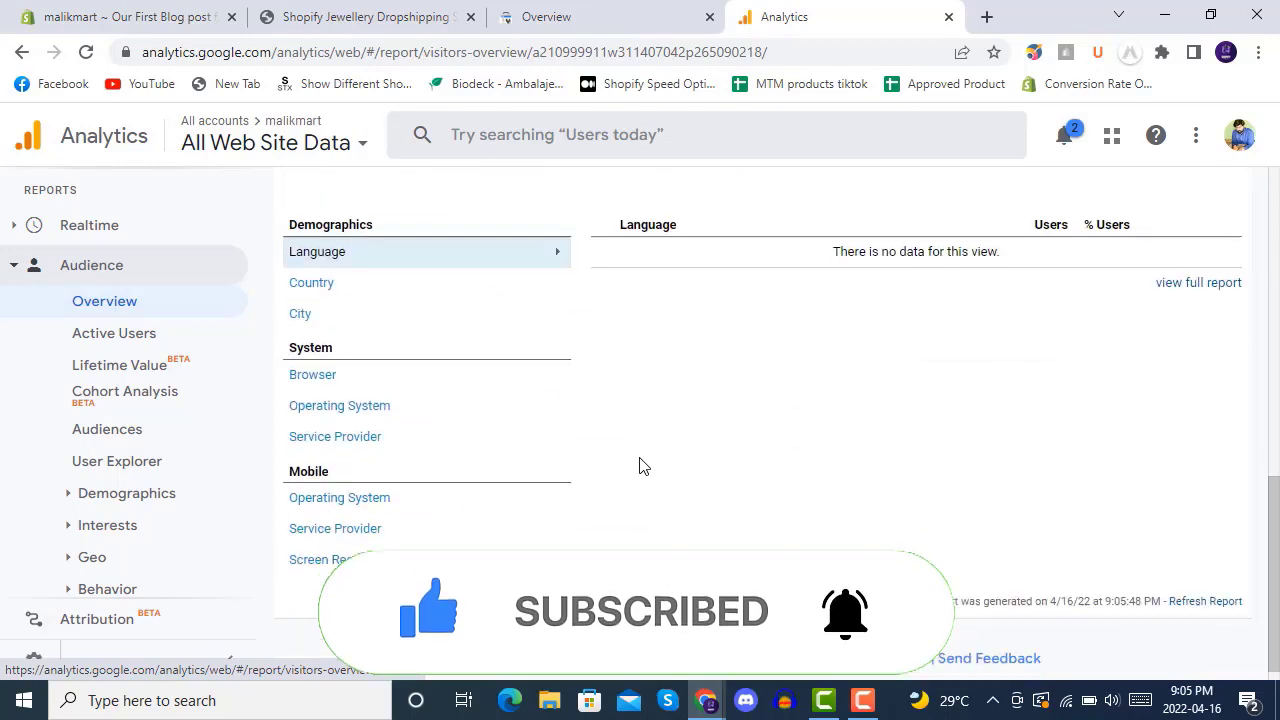
{"action": "scroll", "coordinate": [500, 420], "scroll_direction": "up", "scroll_amount": 8}
{"action": "scroll", "coordinate": [60, 380], "scroll_direction": "up", "scroll_amount": 3}
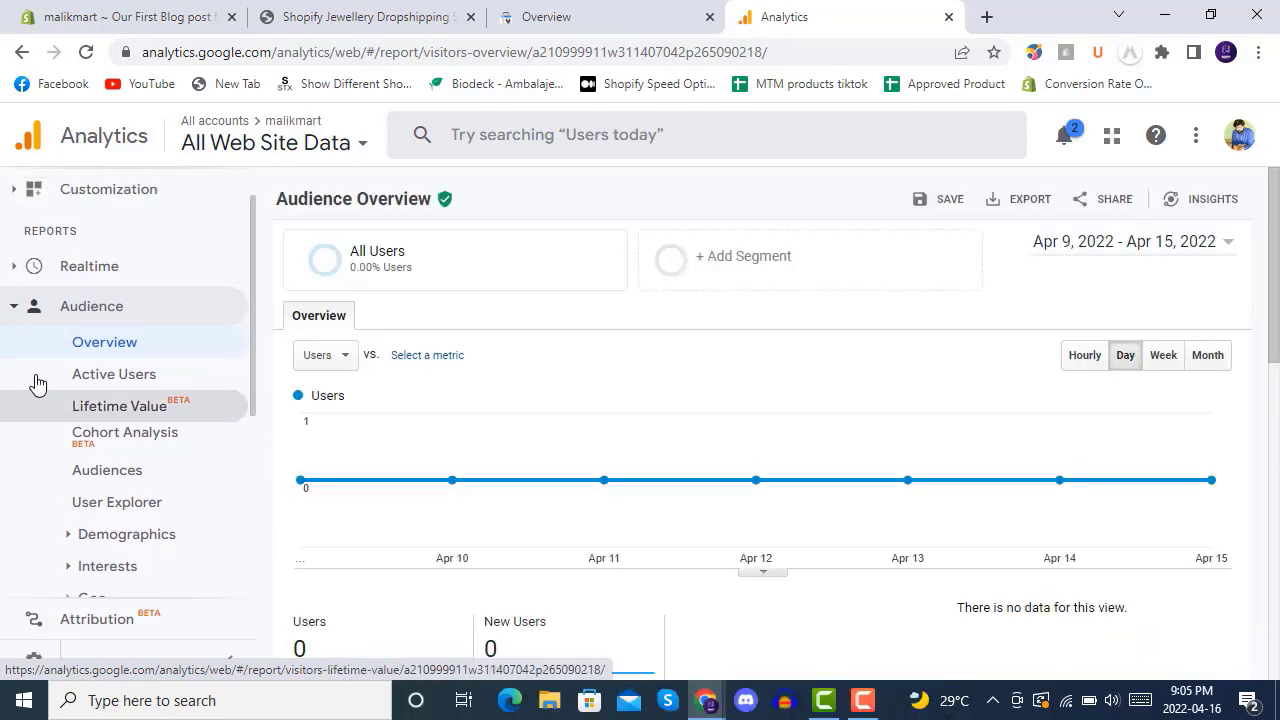
Step: Open the Realtime Locations report and examine the active users by country and on the map
{"action": "left_click", "coordinate": [160, 304]}
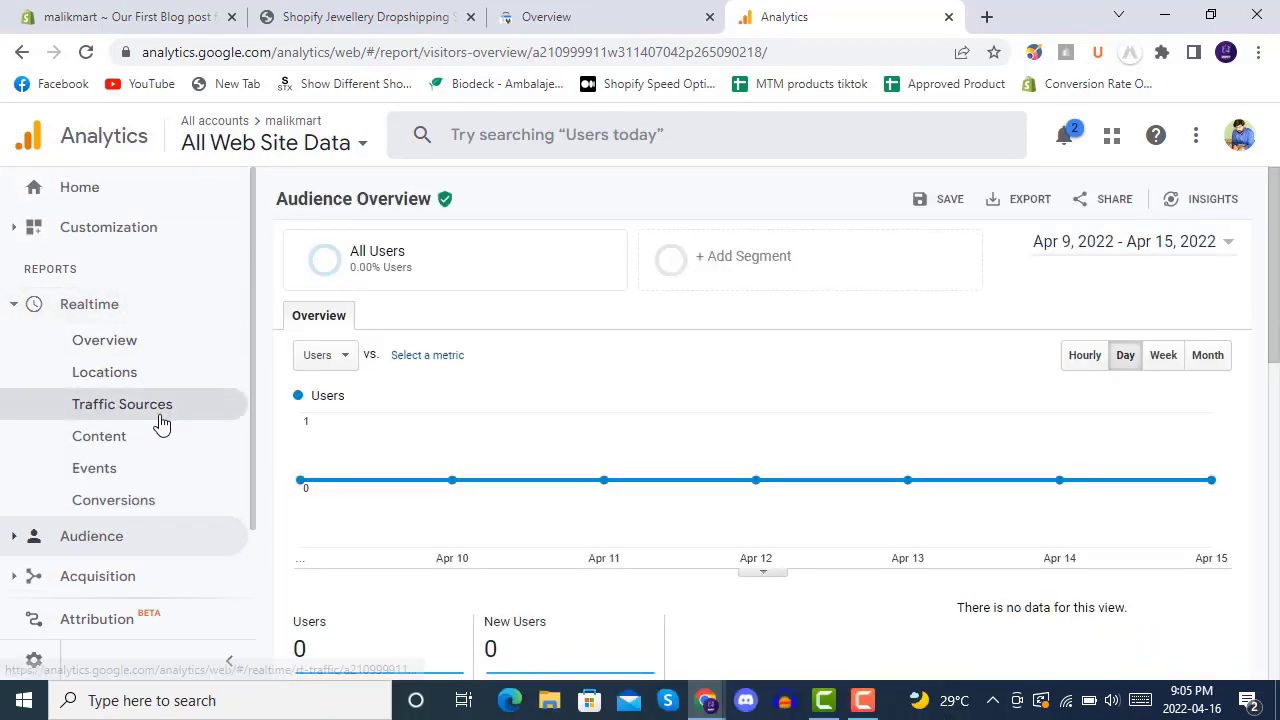
{"action": "left_click", "coordinate": [108, 376]}
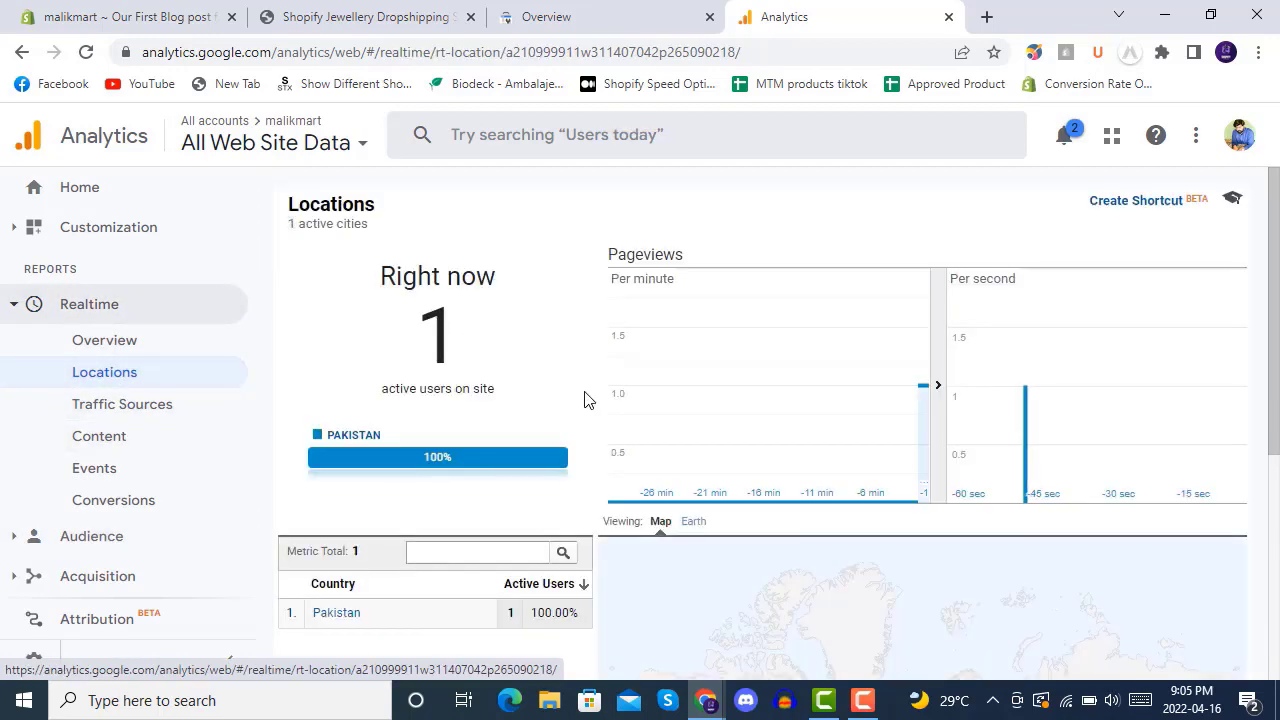
{"action": "scroll", "coordinate": [586, 400], "scroll_direction": "down", "scroll_amount": 3}
{"action": "scroll", "coordinate": [494, 402], "scroll_direction": "up", "scroll_amount": 2}
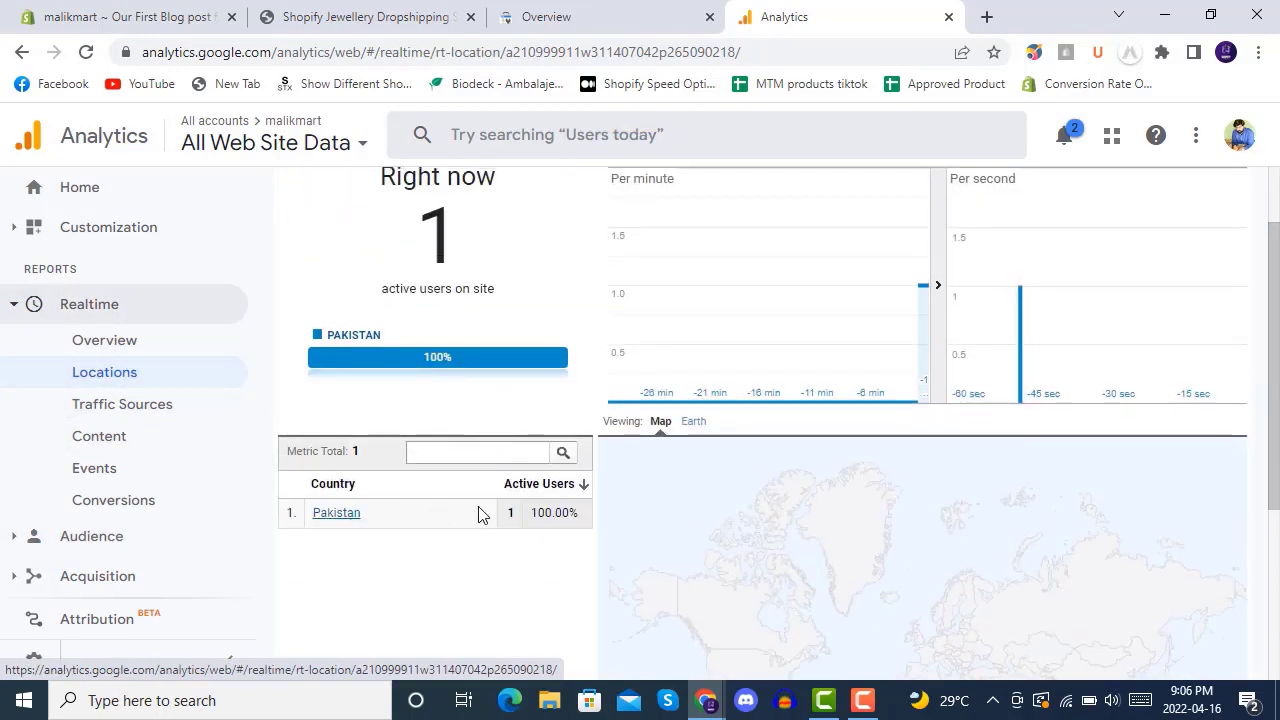
{"action": "scroll", "coordinate": [680, 386], "scroll_direction": "up", "scroll_amount": 1}
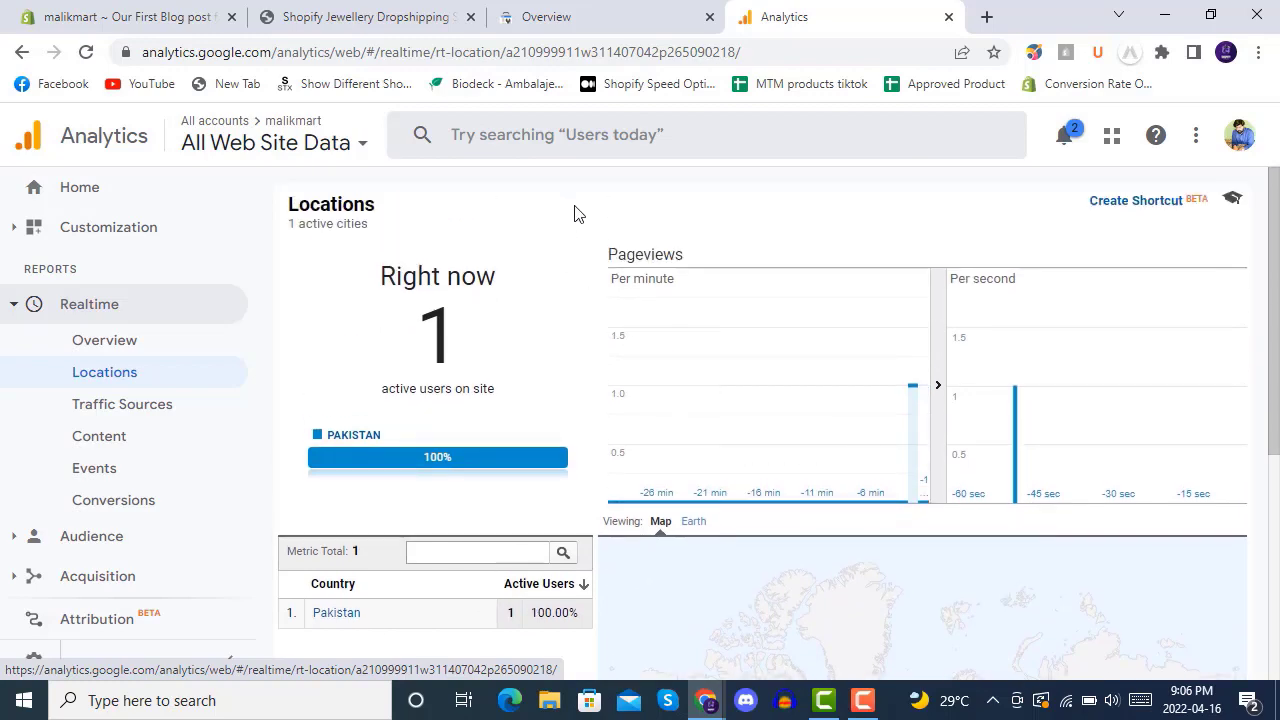
Step: Recheck the open storefront against the Realtime Locations report and return to the blog post in the Shopify admin
{"action": "left_click", "coordinate": [328, 10]}
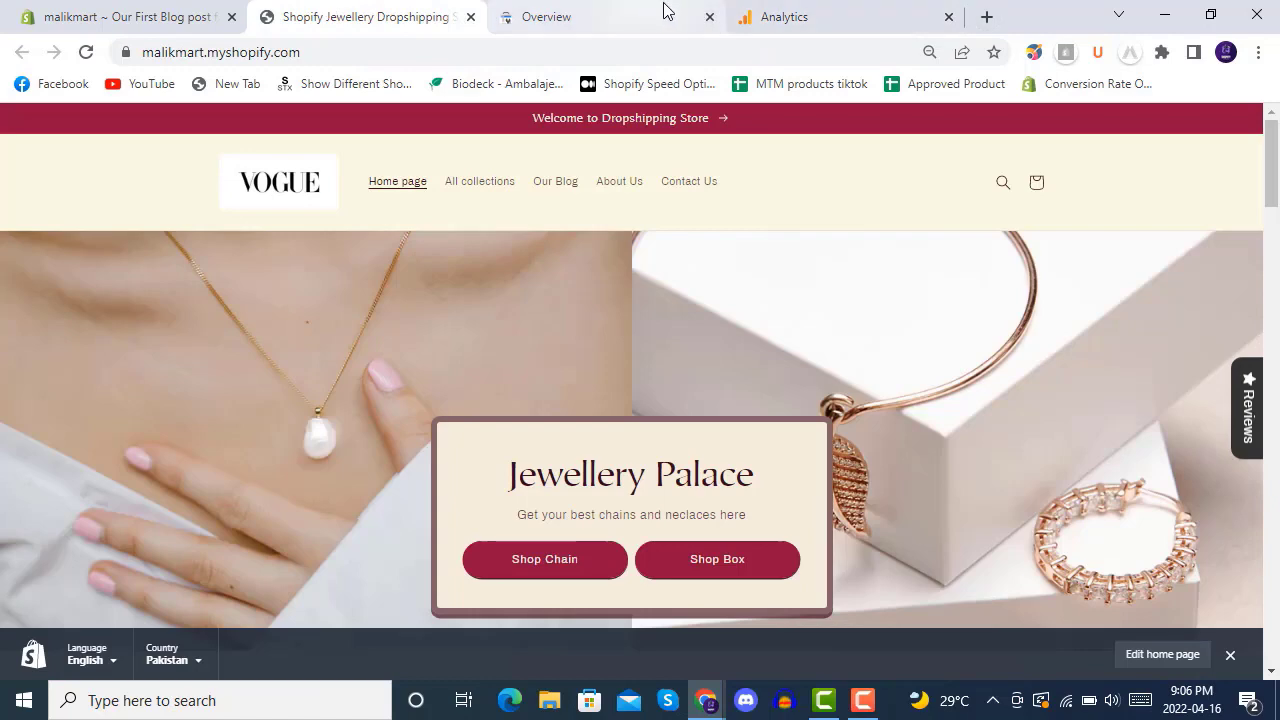
{"action": "left_click", "coordinate": [843, 14]}
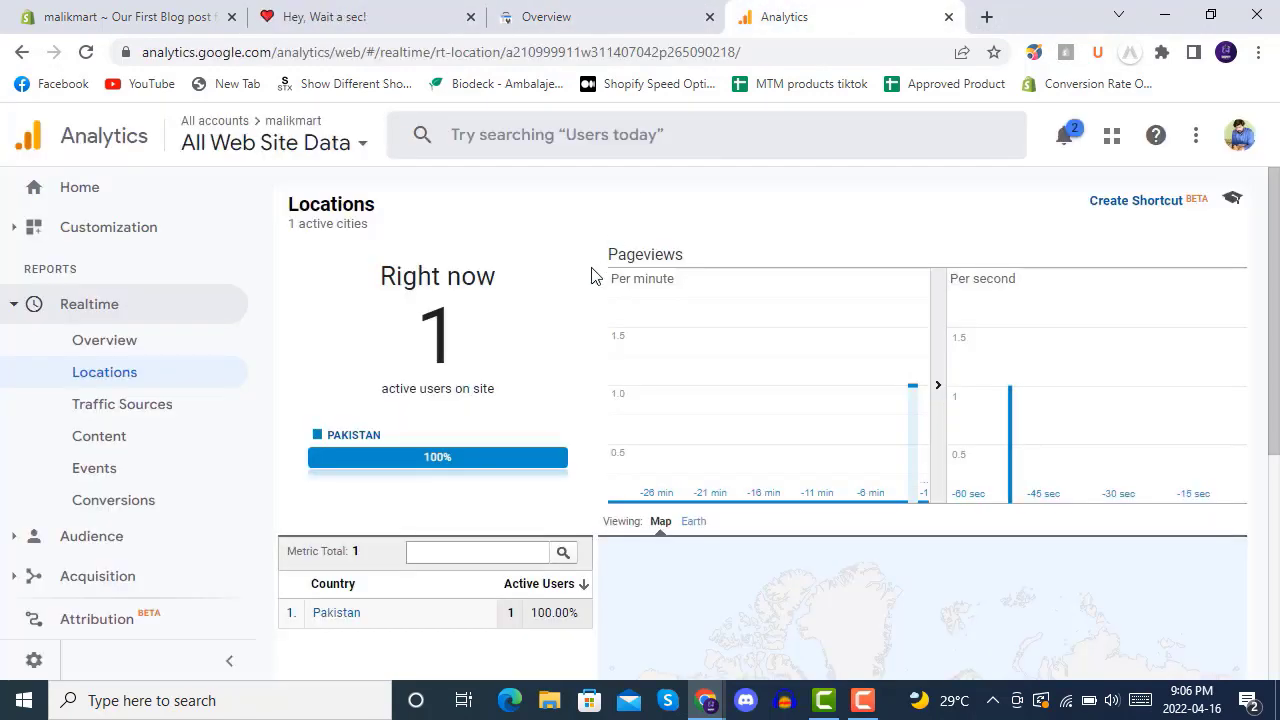
{"action": "left_click", "coordinate": [180, 15]}
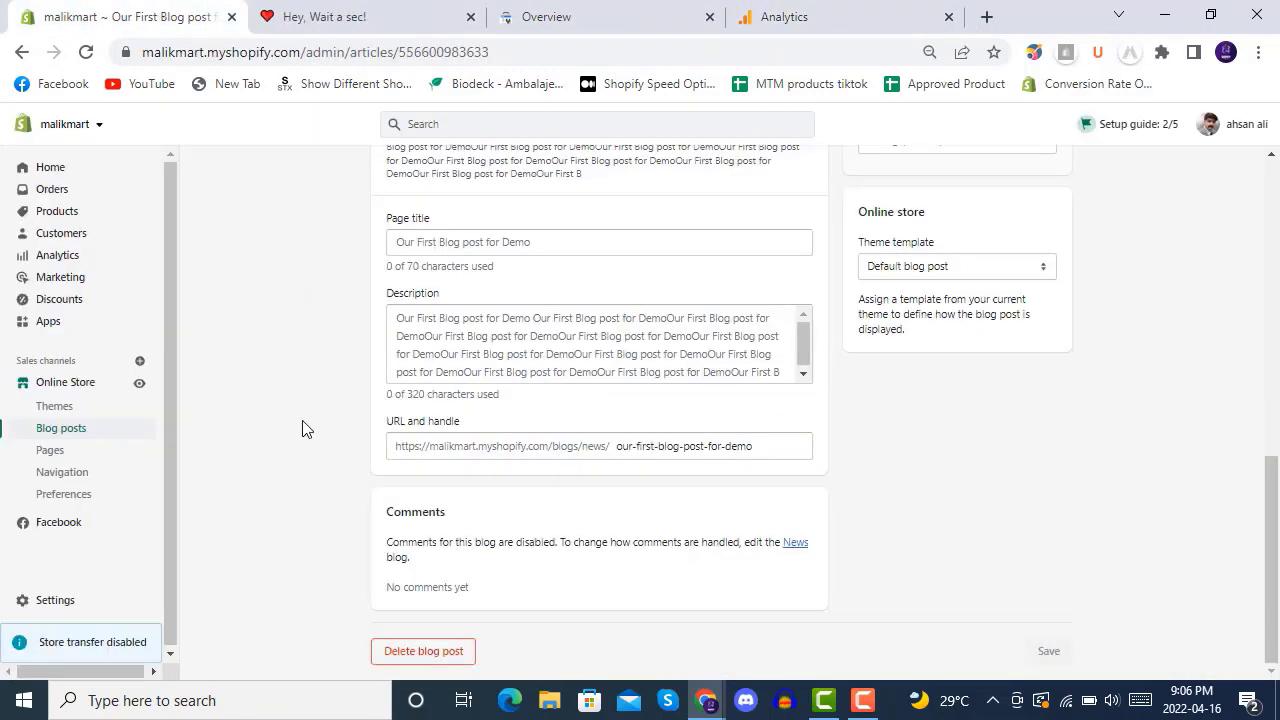